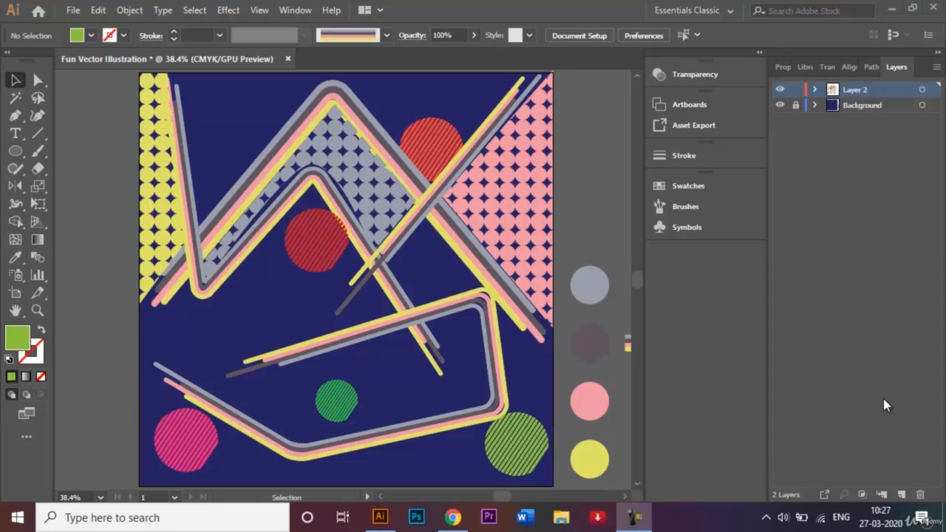
- Create a new 1000 x 1000 px document named Fun Vector Graphic, keeping pixels as the unit
{"action": "left_click", "coordinate": [73, 11]}
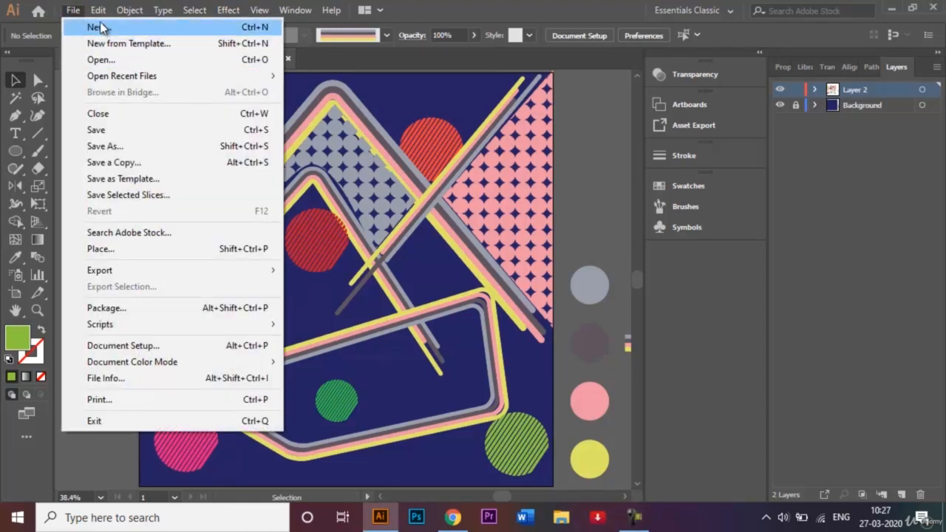
{"action": "left_click", "coordinate": [100, 28]}
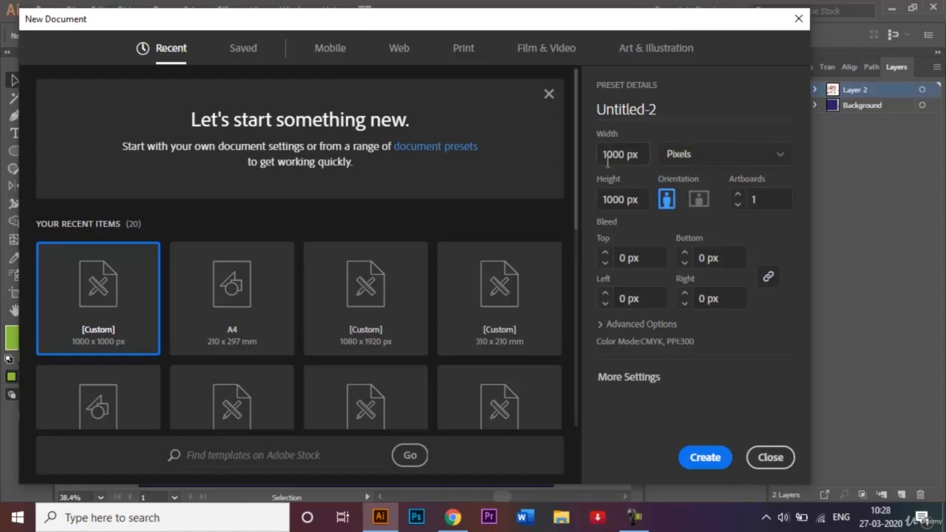
{"action": "double_click", "coordinate": [668, 109]}
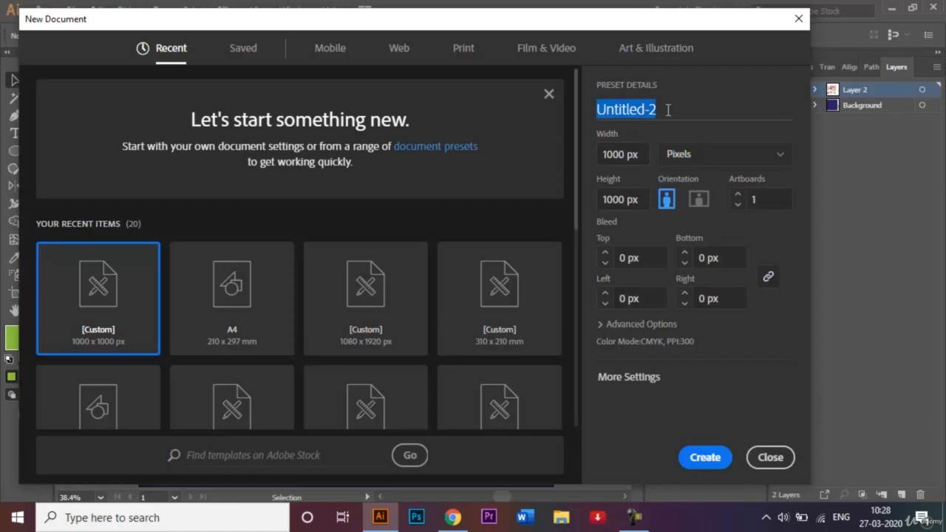
{"action": "key", "text": "BackSpace"}
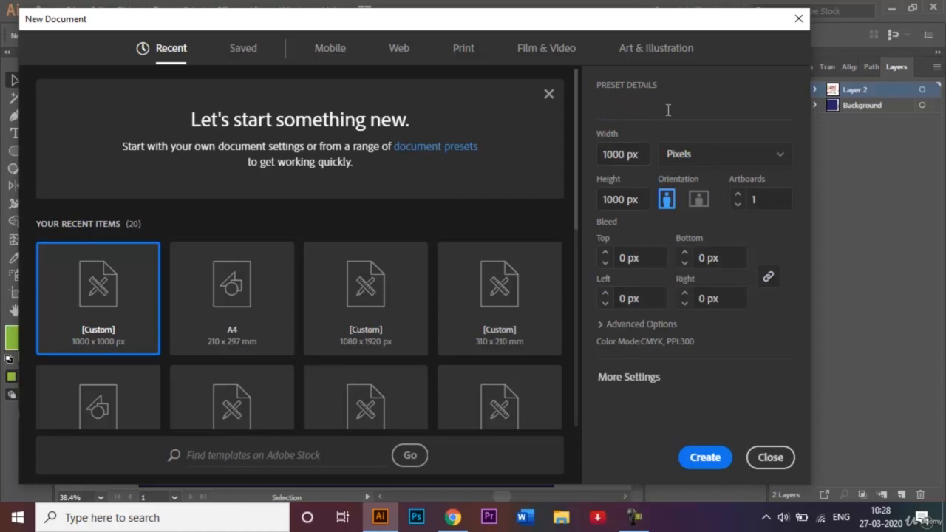
{"action": "type", "text": "Fun Vector Graphi"}
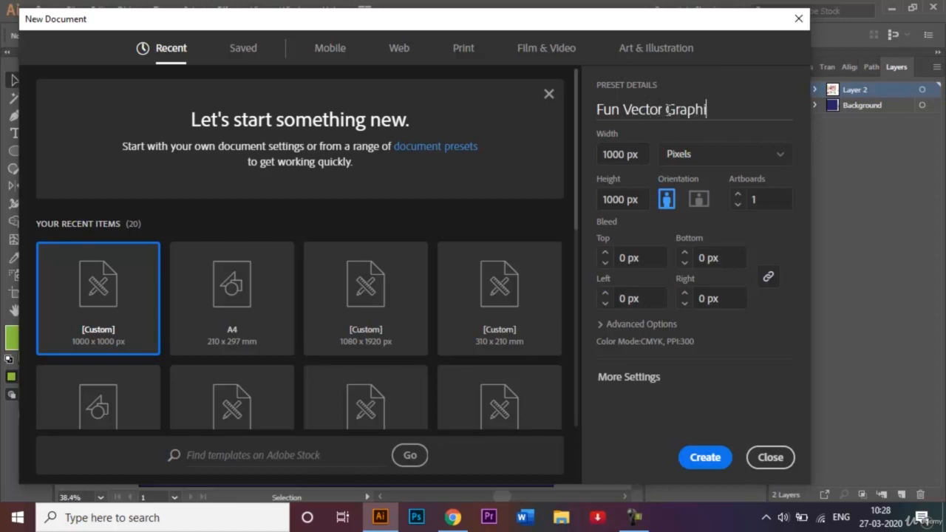
{"action": "type", "text": "c"}
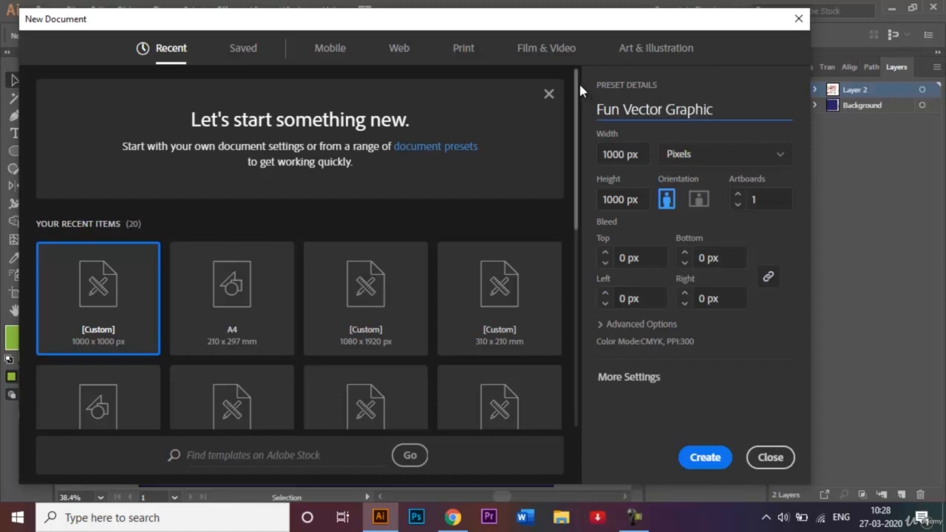
{"action": "left_click_drag", "start_coordinate": [580, 85], "coordinate": [609, 224]}
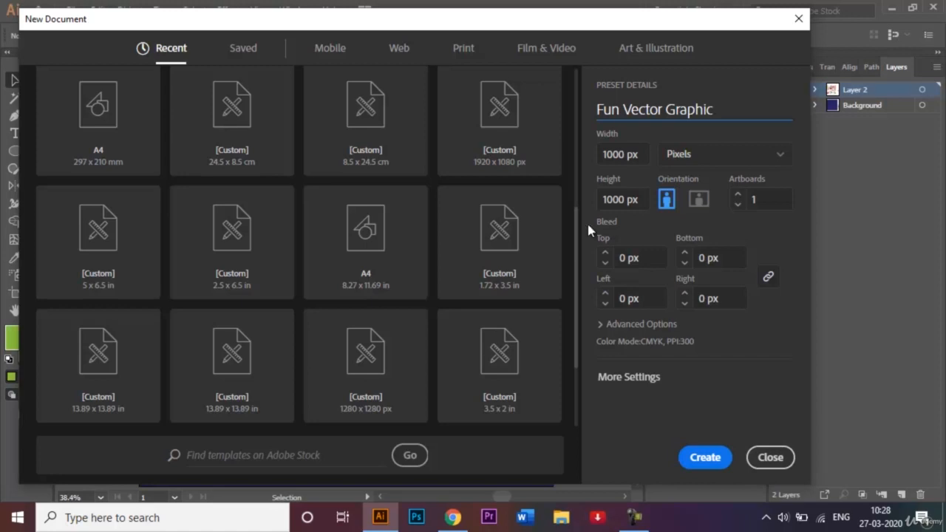
{"action": "left_click_drag", "start_coordinate": [575, 228], "coordinate": [577, 111]}
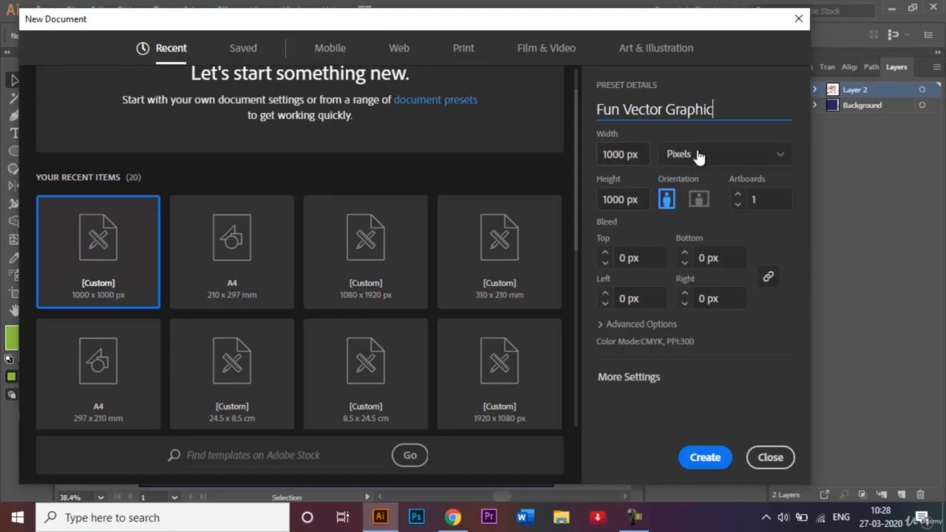
{"action": "left_click", "coordinate": [722, 156]}
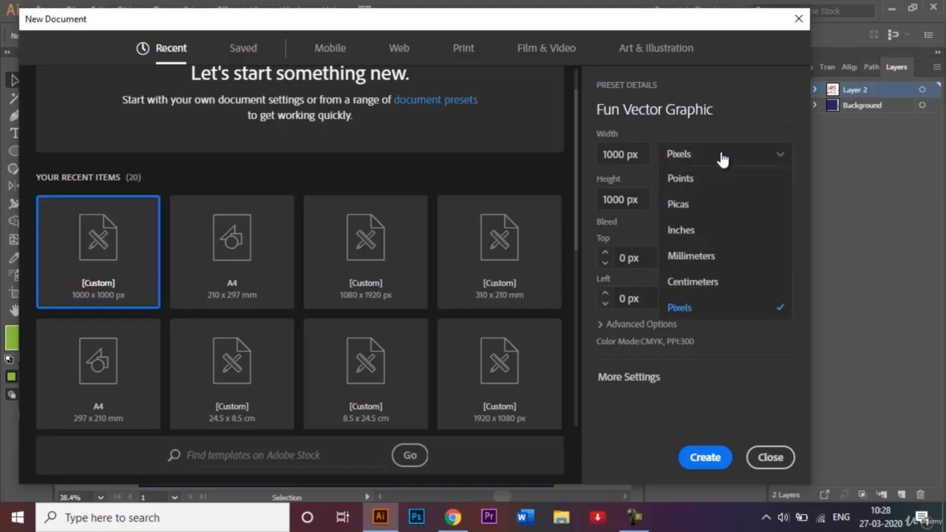
{"action": "left_click", "coordinate": [716, 458]}
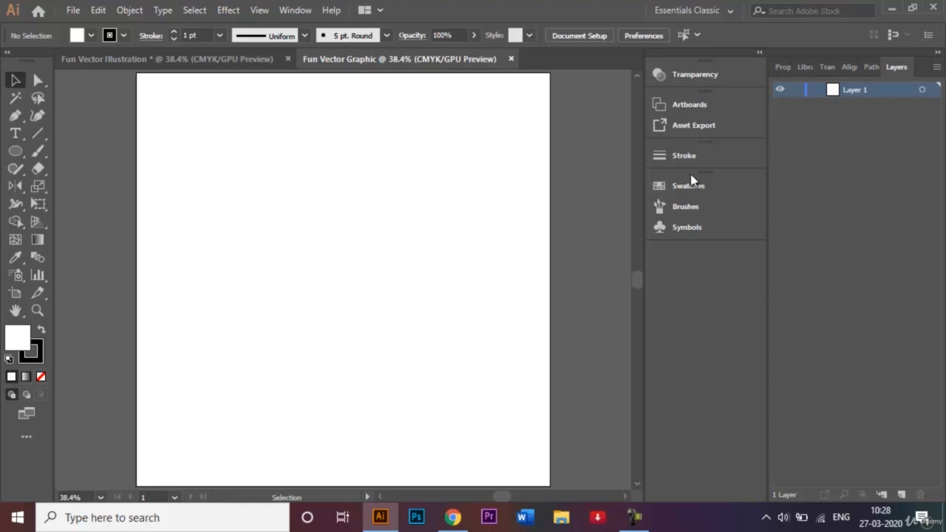
- Rename the document's only layer as Background
{"action": "double_click", "coordinate": [869, 93]}
{"action": "key", "text": "BackSpace"}
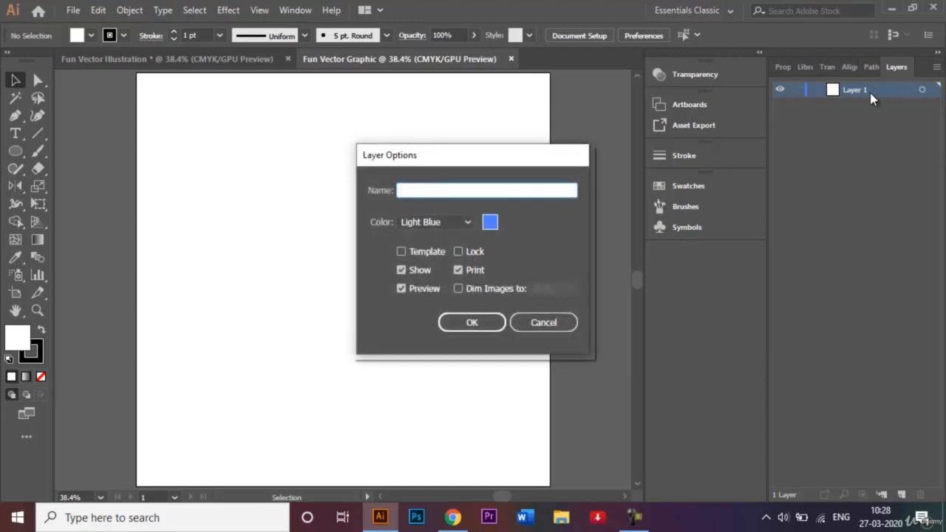
{"action": "type", "text": "Background"}
{"action": "key", "text": "Return"}
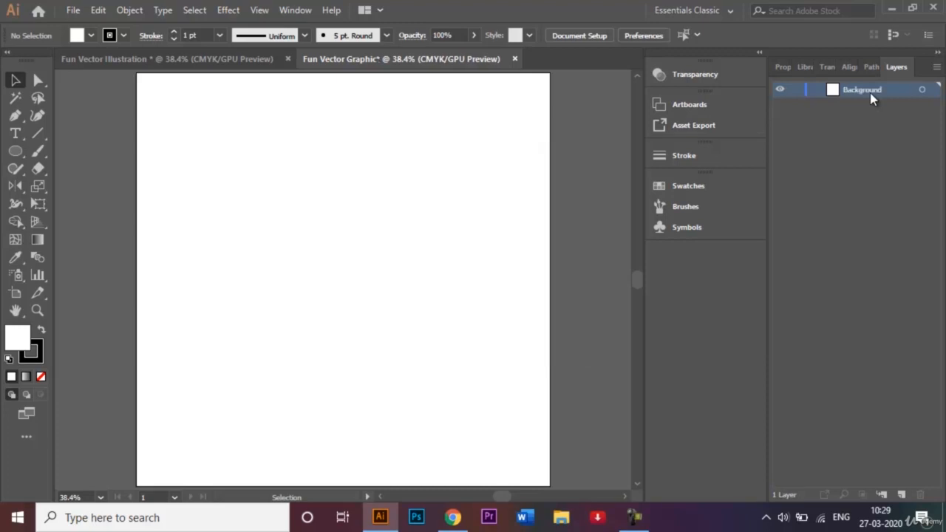
- Activate the Rectangle tool with no stroke and a dark navy blue fill
{"action": "left_click", "coordinate": [16, 152]}
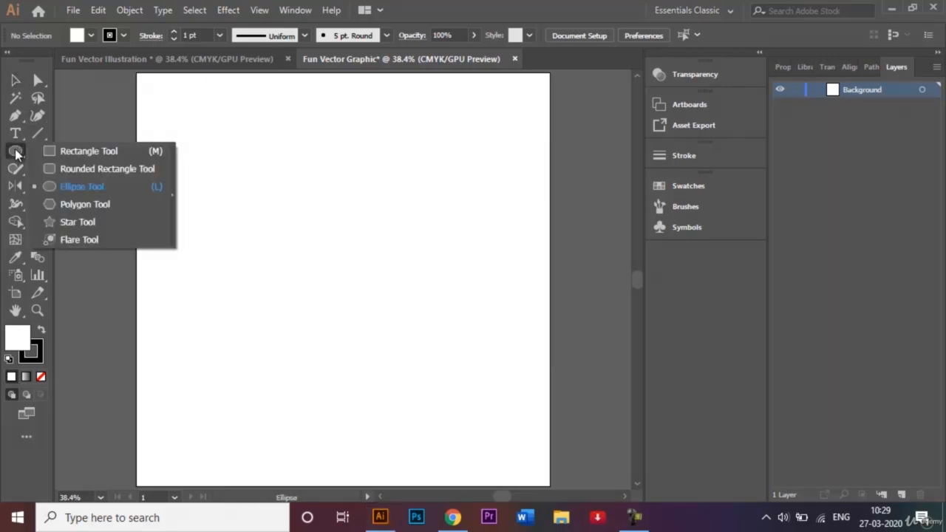
{"action": "left_click", "coordinate": [89, 150]}
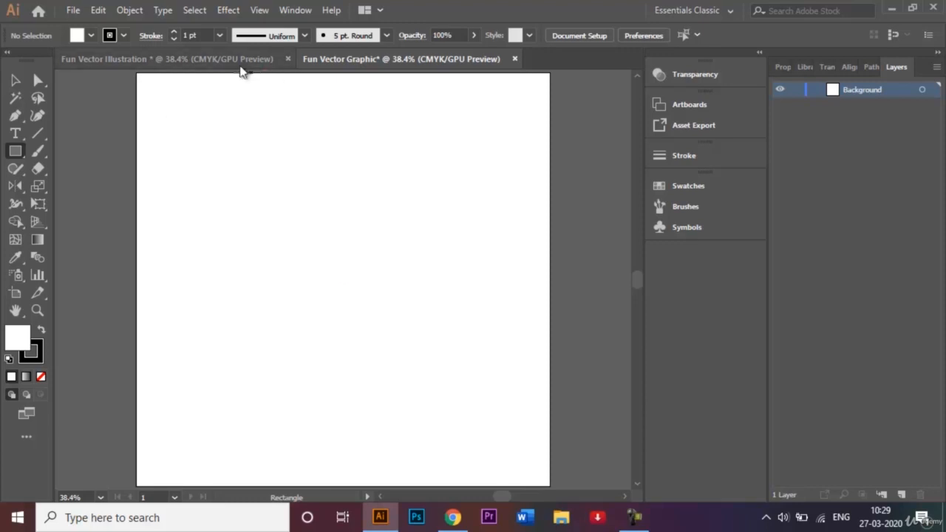
{"action": "left_click", "coordinate": [124, 35]}
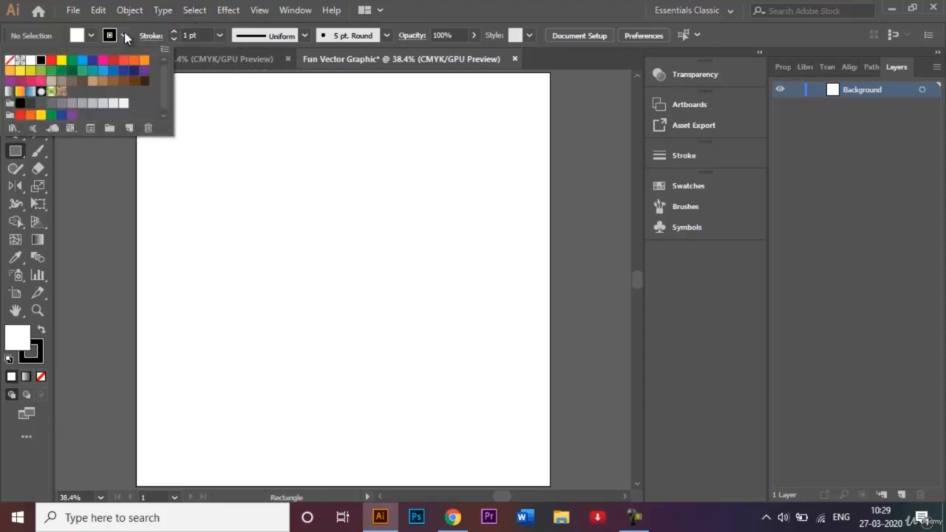
{"action": "left_click", "coordinate": [9, 60]}
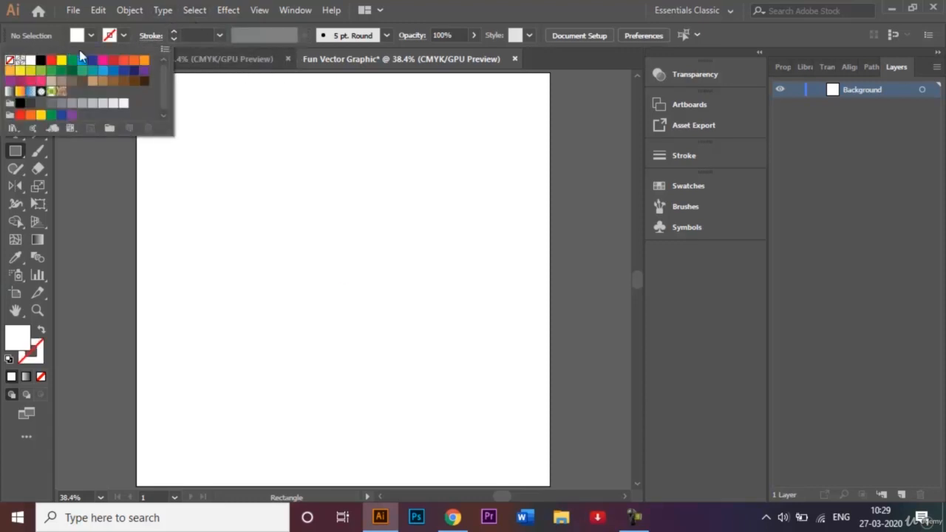
{"action": "left_click", "coordinate": [89, 36]}
{"action": "left_click", "coordinate": [90, 36]}
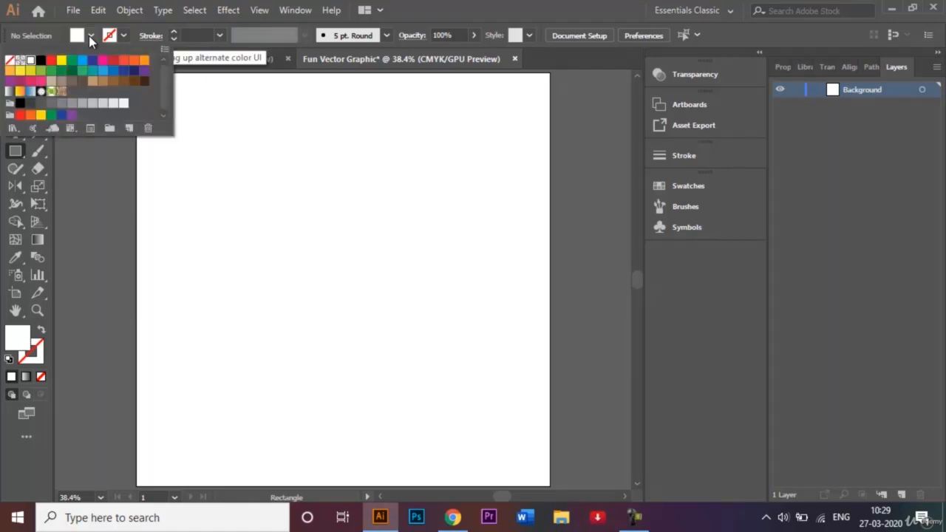
{"action": "left_click", "coordinate": [136, 73]}
{"action": "left_click", "coordinate": [289, 271]}
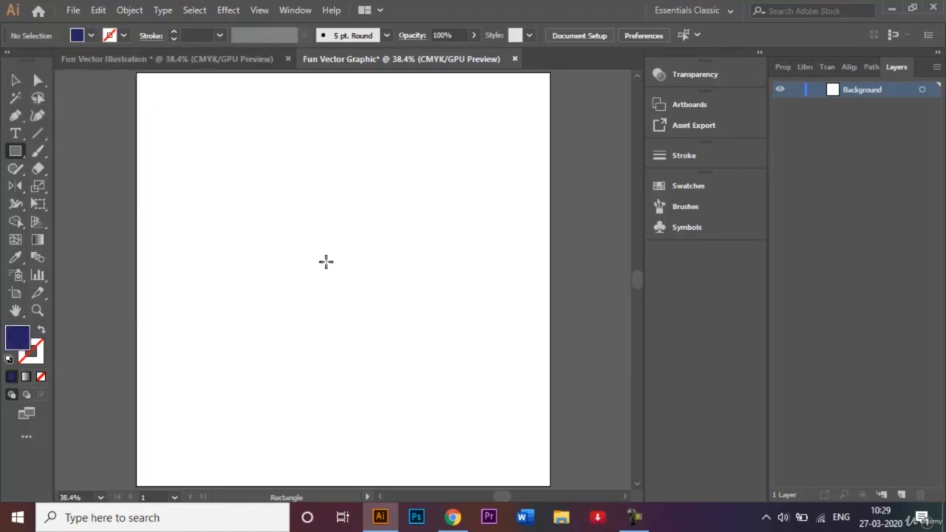
- Create a 1000 x 1000 px rectangle and move it to cover the whole artboard exactly
{"action": "left_click", "coordinate": [327, 267]}
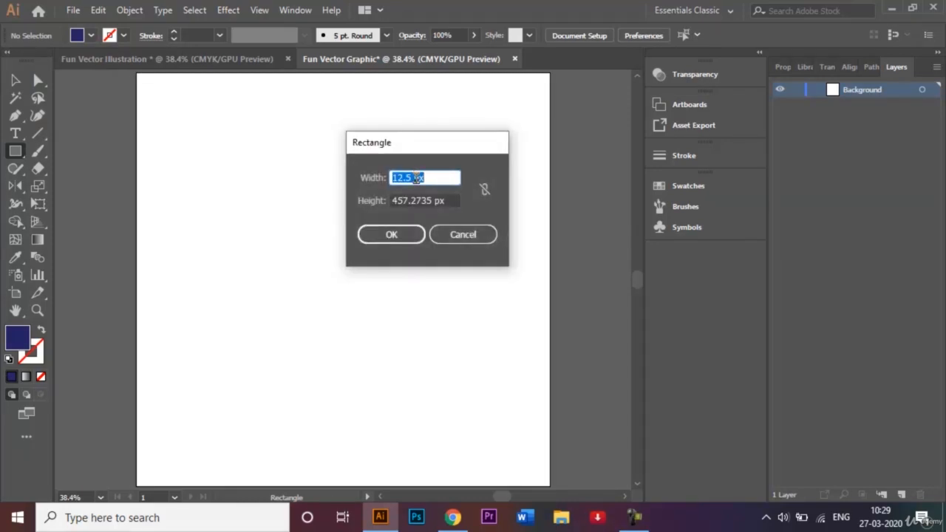
{"action": "type", "text": "1000"}
{"action": "left_click", "coordinate": [432, 200]}
{"action": "type", "text": "1000px"}
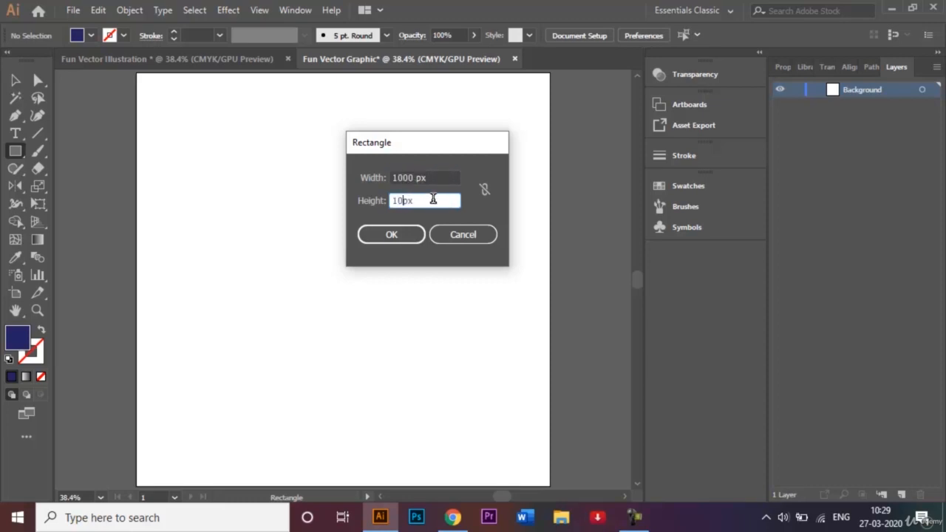
{"action": "key", "text": "Return"}
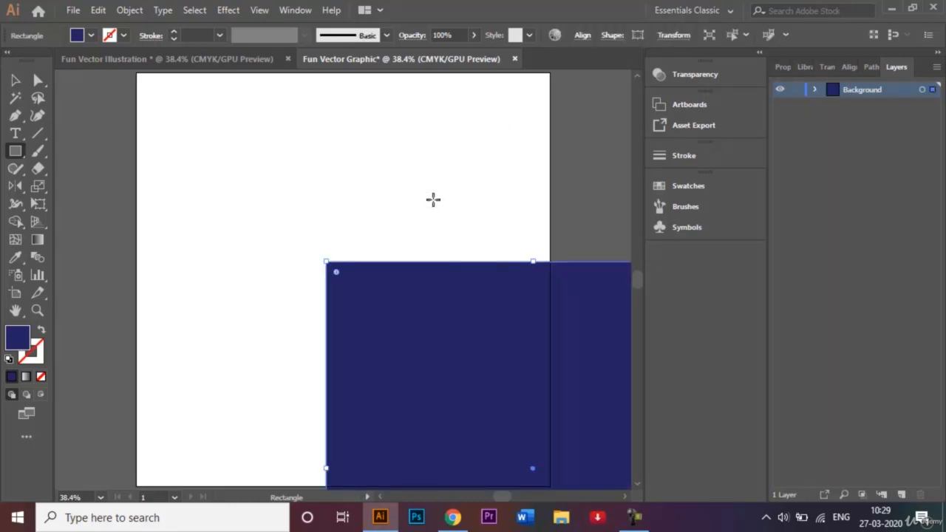
{"action": "key", "text": "v"}
{"action": "left_click_drag", "start_coordinate": [487, 348], "coordinate": [303, 162]}
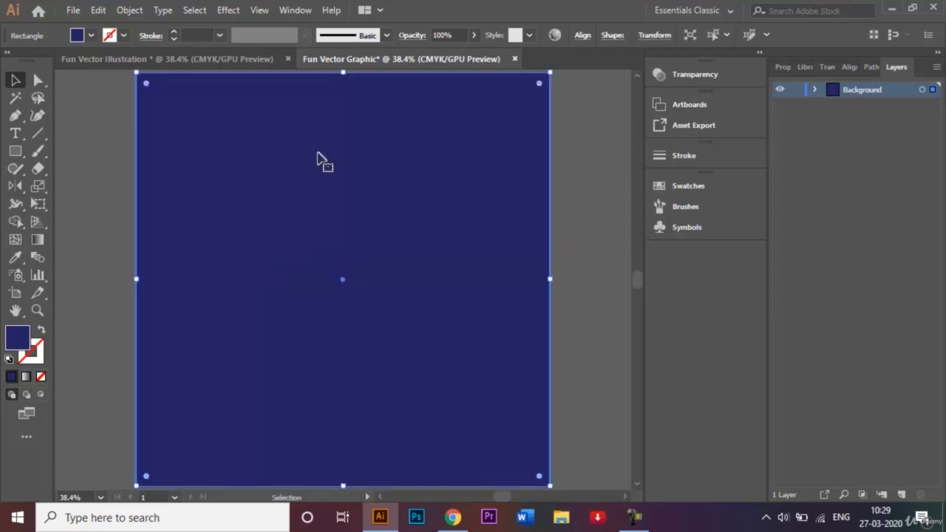
{"action": "left_click", "coordinate": [590, 164]}
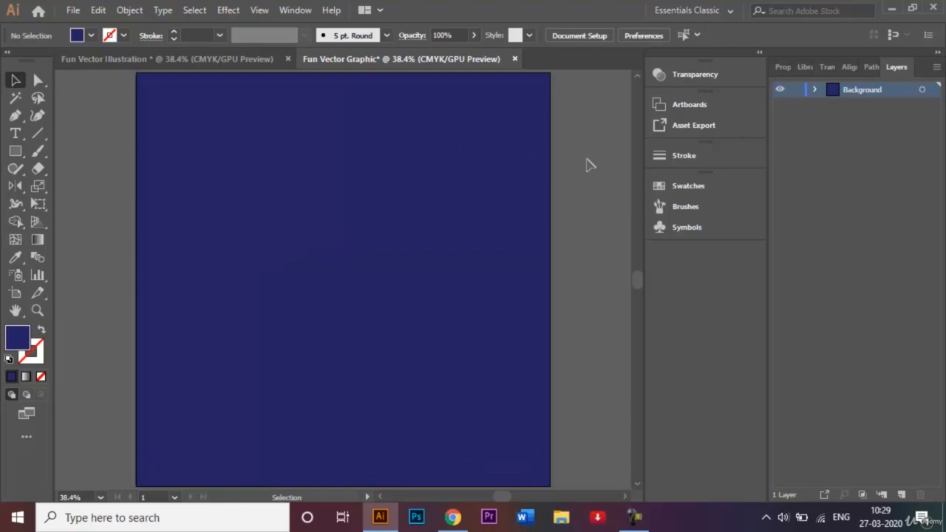
- Check the finished Fun Vector Illustration document, then open the file Colour palette - Fun vector illustration.jpg
{"action": "left_click", "coordinate": [244, 59]}
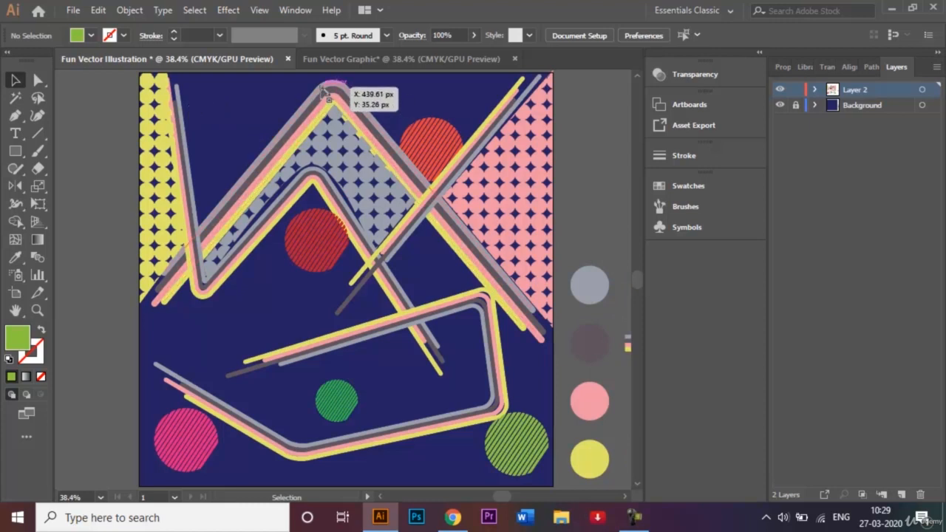
{"action": "left_click", "coordinate": [366, 58]}
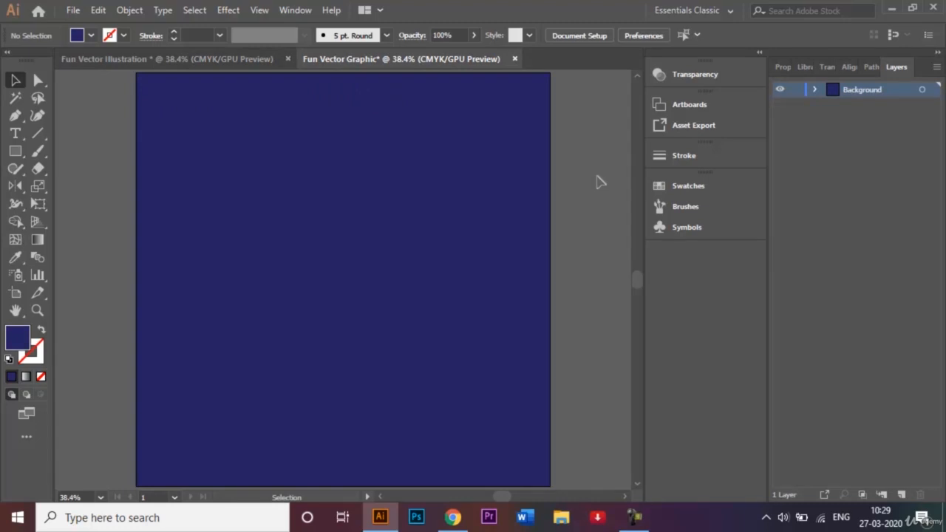
{"action": "key", "text": "ctrl+o"}
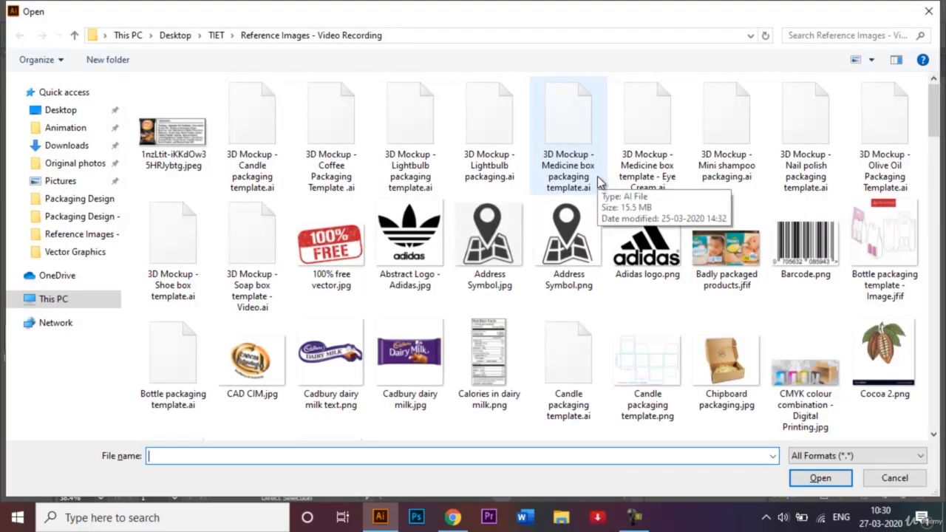
{"action": "type", "text": "Col"}
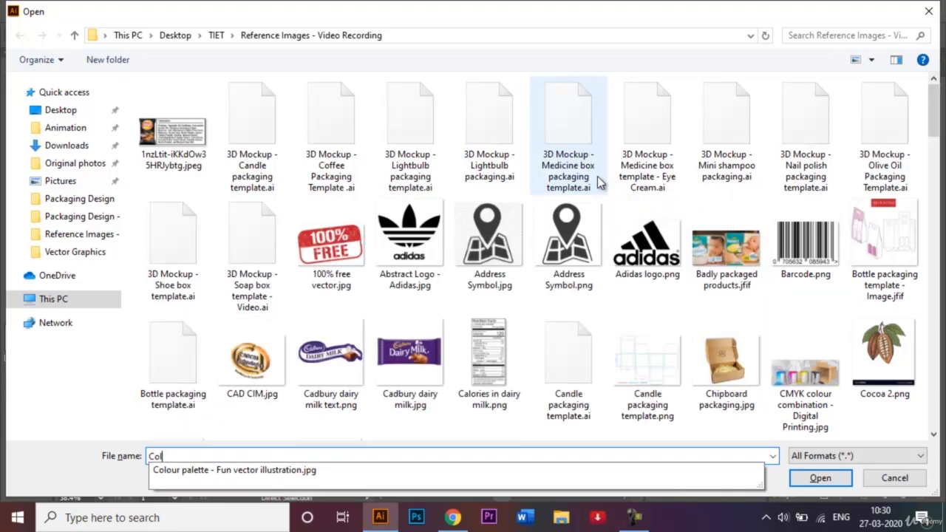
{"action": "key", "text": "Down"}
{"action": "key", "text": "Return"}
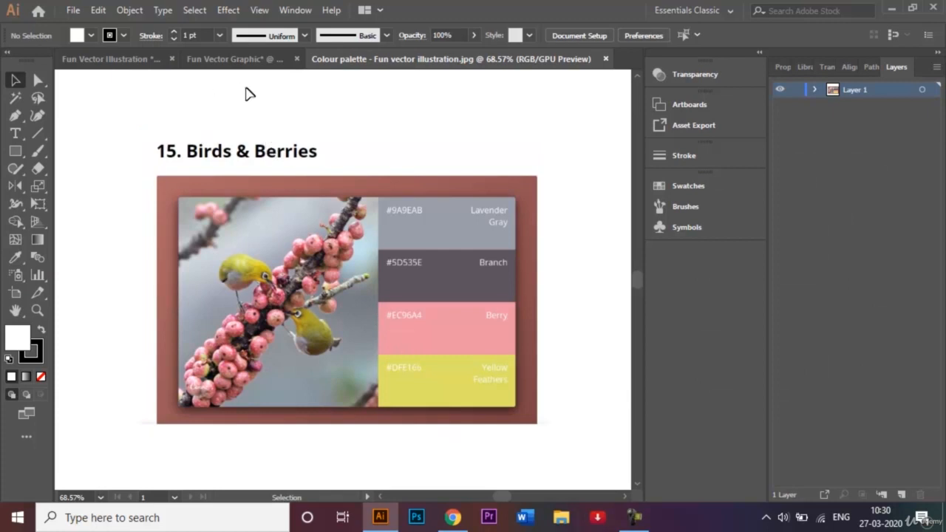
- Bring the colour palette image into the Fun Vector Graphic document and place it against the artboard's right edge, flush with its top
{"action": "double_click", "coordinate": [408, 320]}
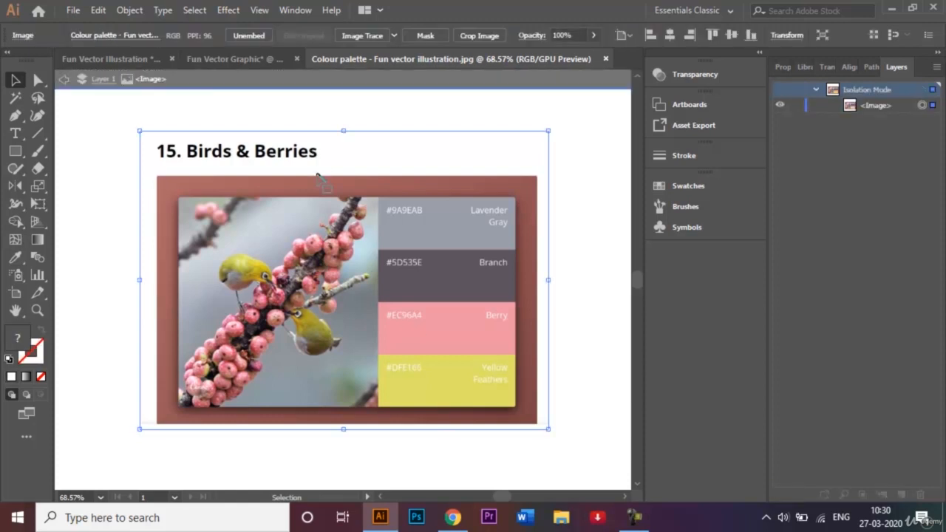
{"action": "double_click", "coordinate": [555, 151]}
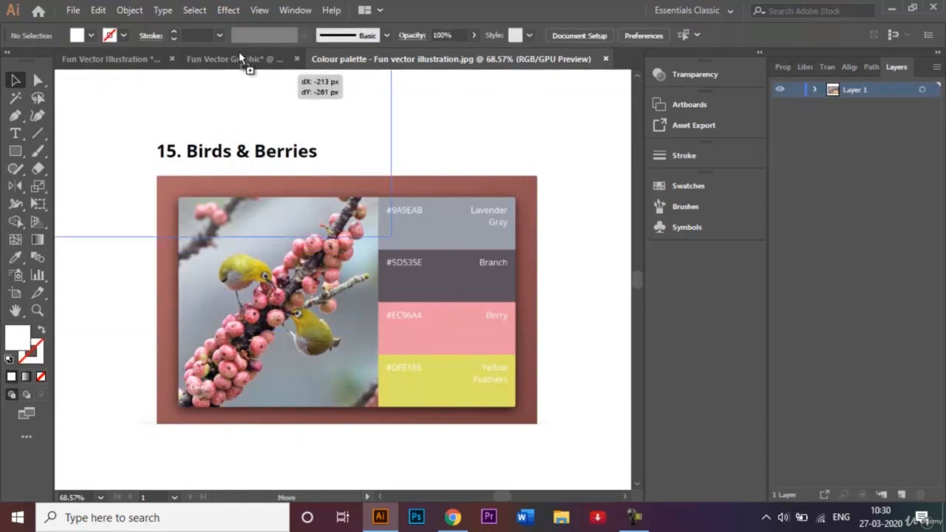
{"action": "left_click", "coordinate": [242, 59]}
{"action": "left_click_drag", "start_coordinate": [241, 58], "coordinate": [595, 177]}
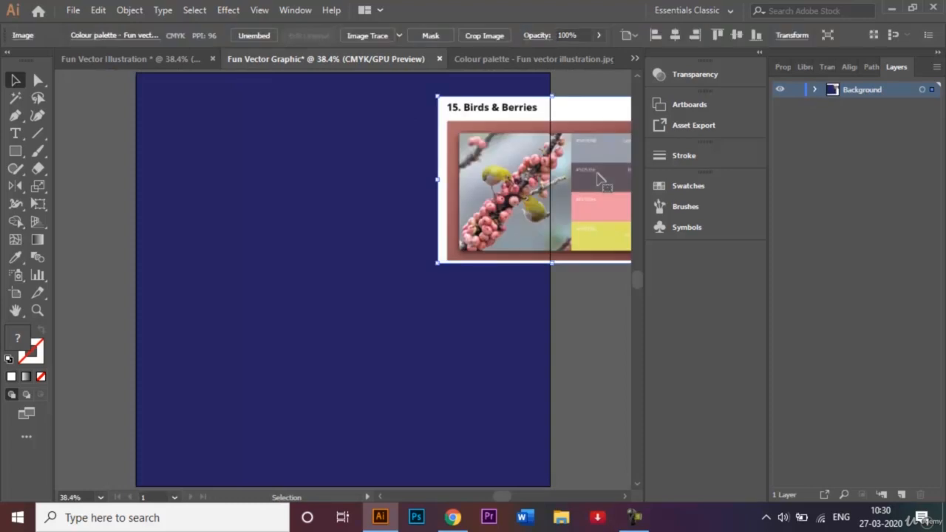
{"action": "key", "text": "ctrl+minus"}
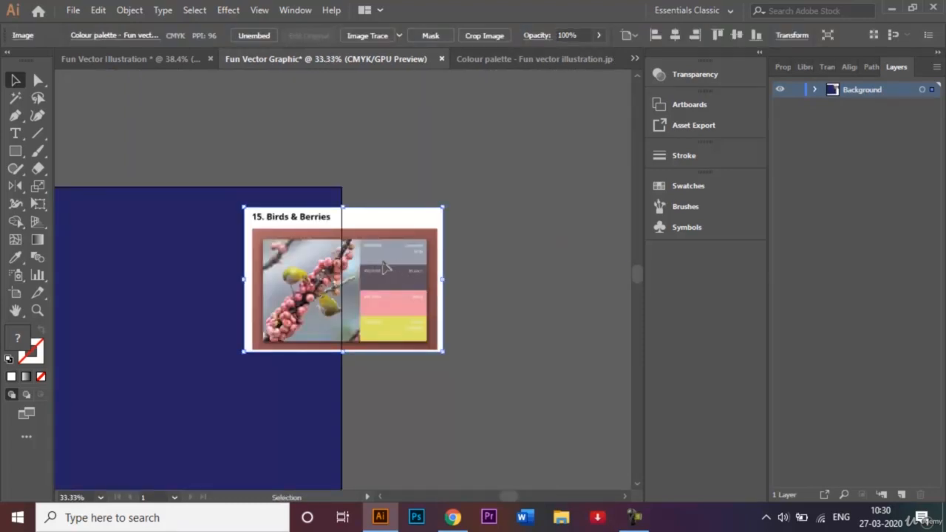
{"action": "left_click_drag", "start_coordinate": [389, 269], "coordinate": [484, 247]}
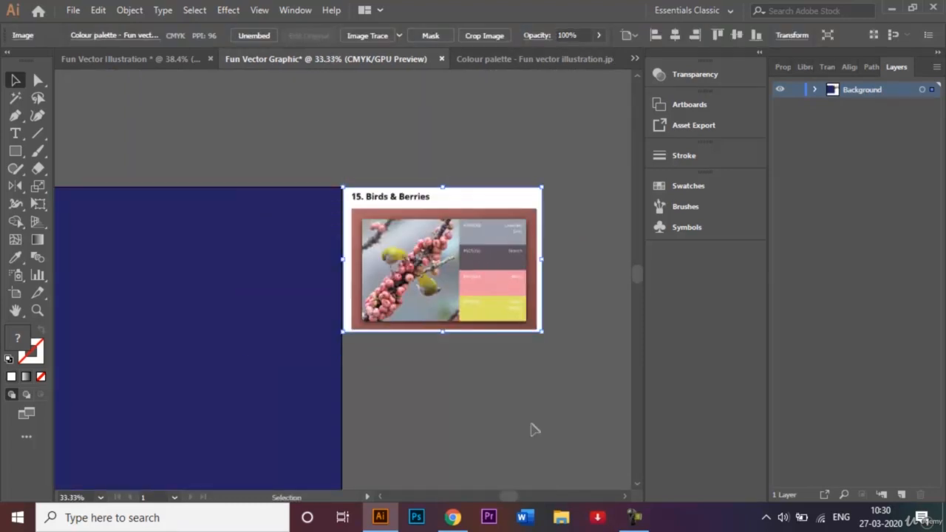
{"action": "left_click", "coordinate": [600, 467]}
- Draw a small navy circle below the palette image and duplicate it into a two-by-two grid of four equal circles
{"action": "scroll", "coordinate": [640, 484], "scroll_direction": "down", "scroll_amount": 3}
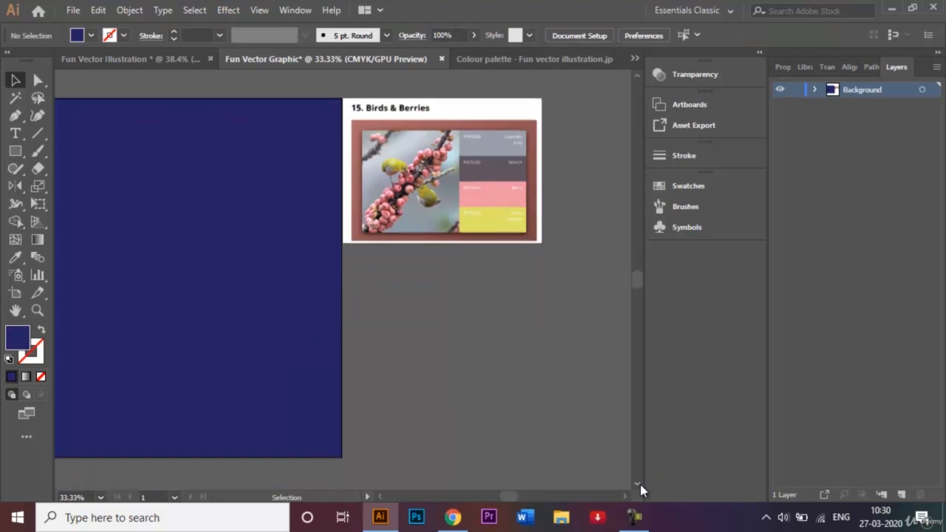
{"action": "left_click", "coordinate": [17, 151]}
{"action": "left_click_drag", "start_coordinate": [21, 154], "coordinate": [72, 187]}
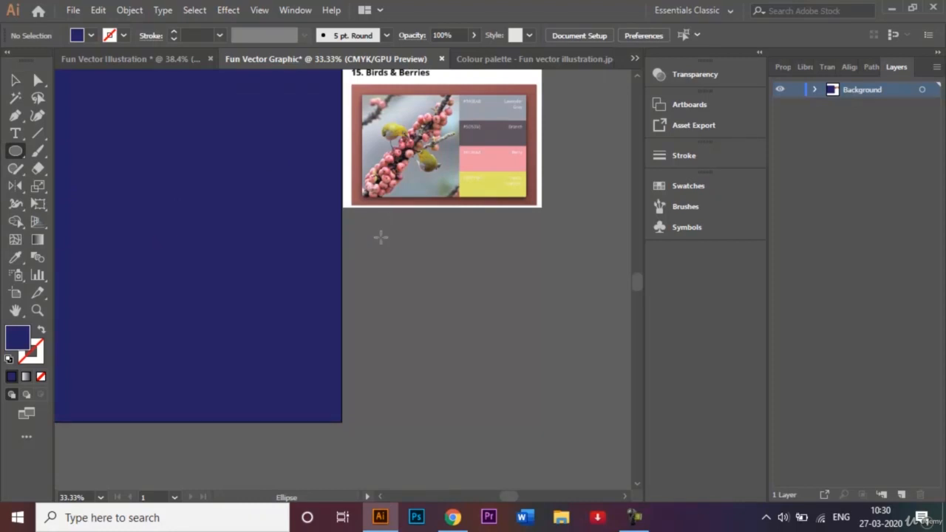
{"action": "left_click_drag", "start_coordinate": [380, 236], "coordinate": [399, 252]}
{"action": "key", "text": "v"}
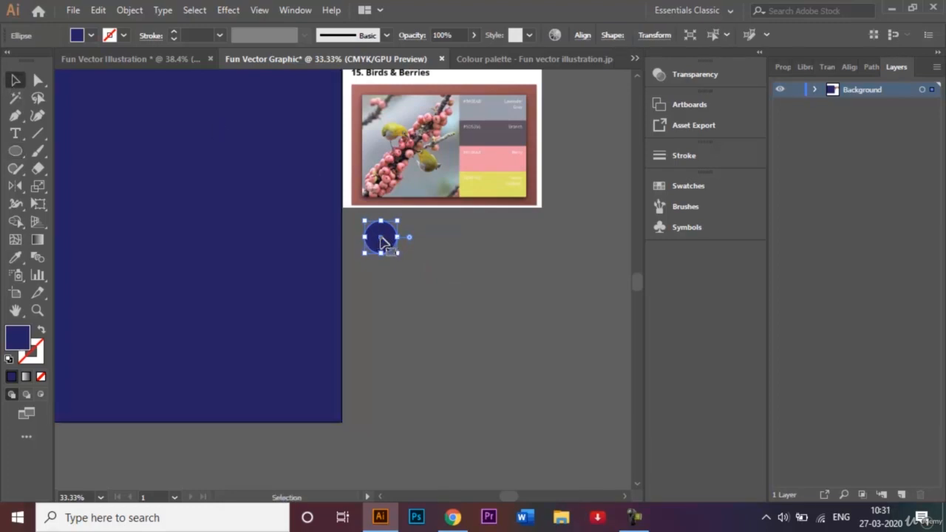
{"action": "left_click_drag", "start_coordinate": [381, 238], "coordinate": [386, 283]}
{"action": "left_click", "coordinate": [482, 269]}
{"action": "left_click", "coordinate": [505, 309]}
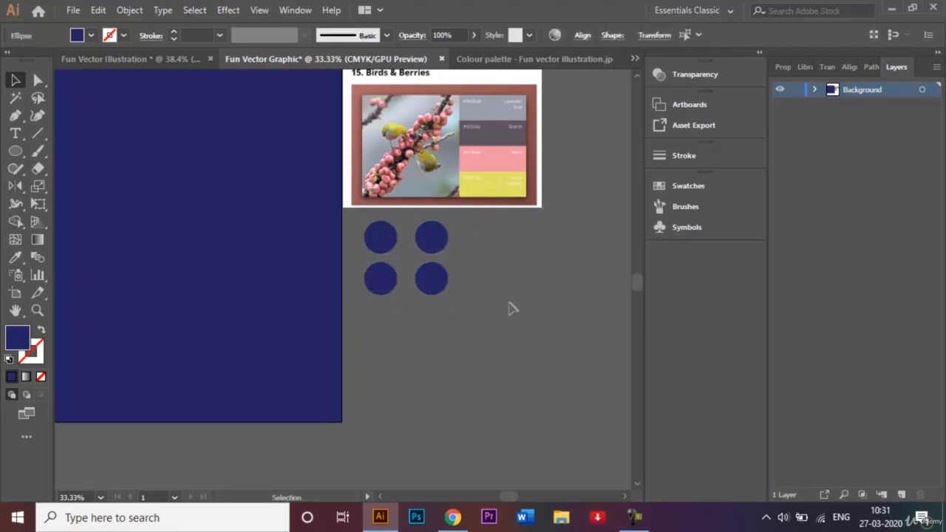
- Fill the upper-left circle with the palette's lavender grey and the upper-right circle with its dark Branch colour, using the Eyedropper
{"action": "left_click", "coordinate": [383, 241]}
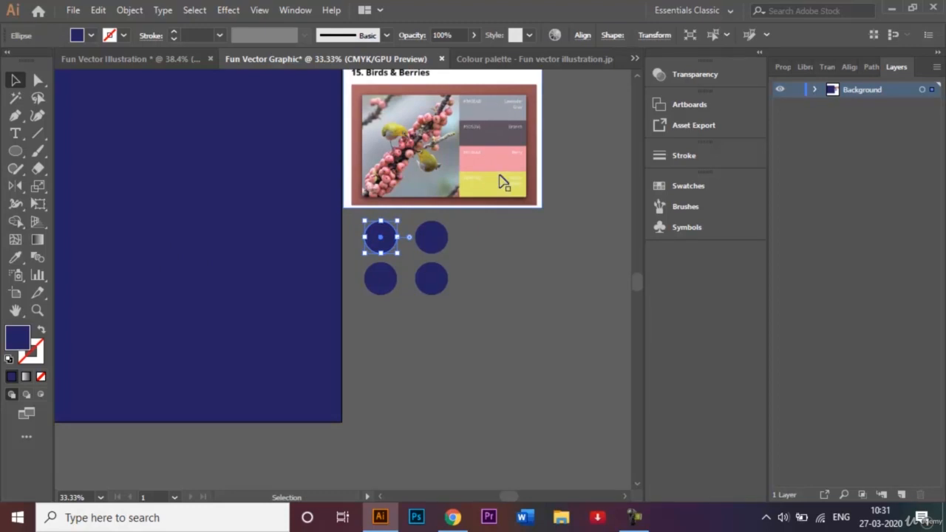
{"action": "left_click", "coordinate": [15, 257]}
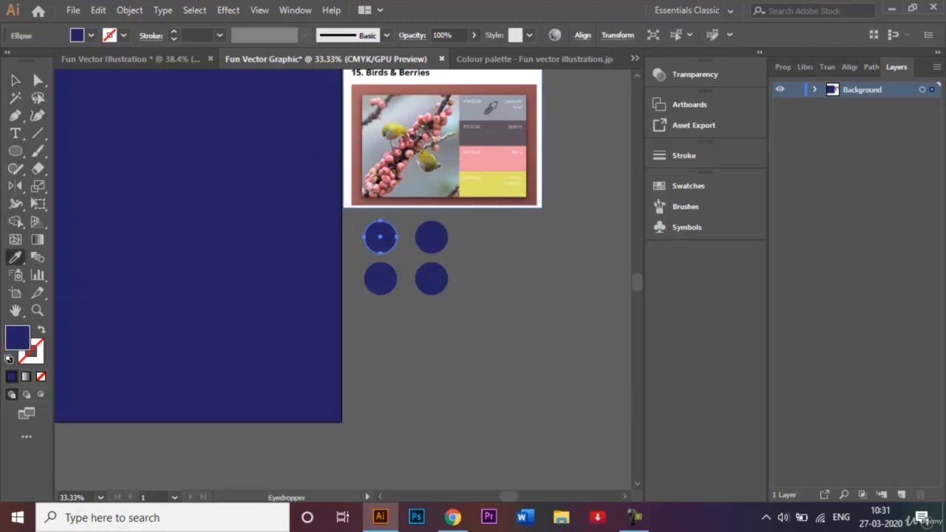
{"action": "left_click", "coordinate": [490, 109]}
{"action": "left_click", "coordinate": [16, 79]}
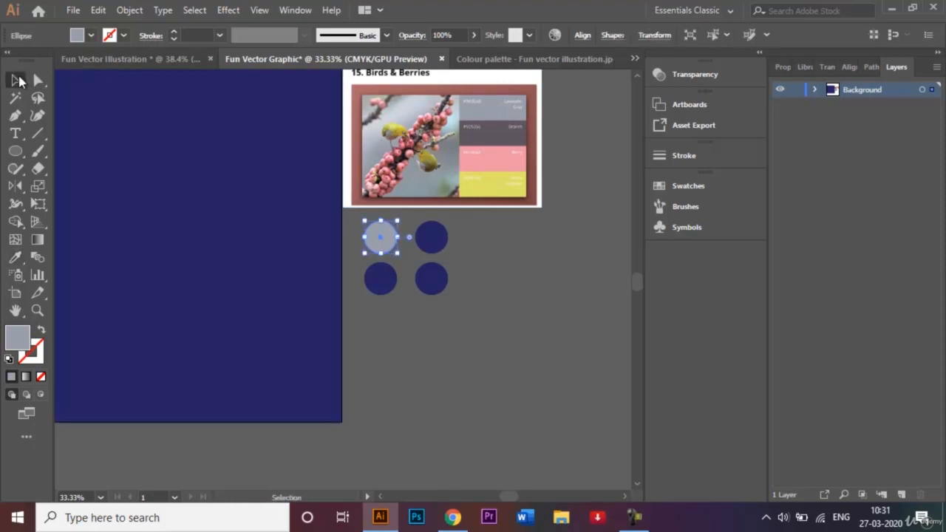
{"action": "left_click", "coordinate": [434, 238]}
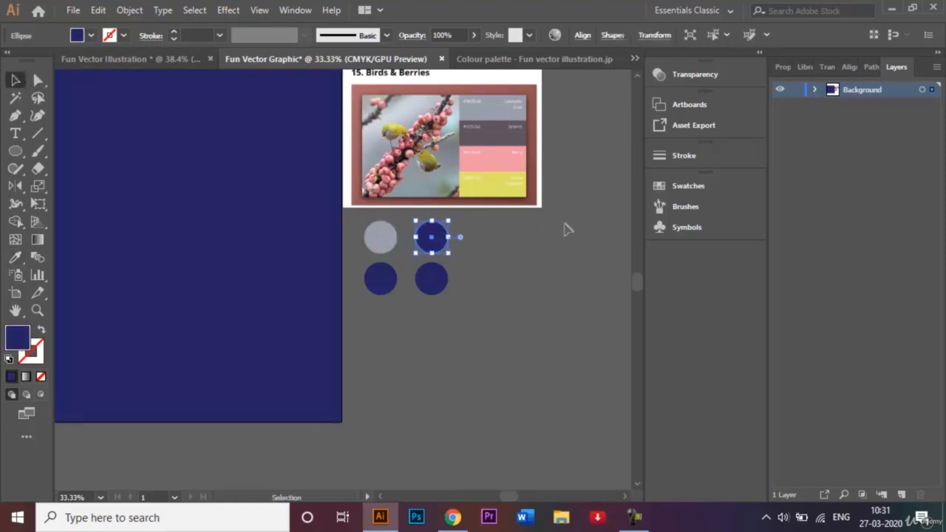
{"action": "key", "text": "i"}
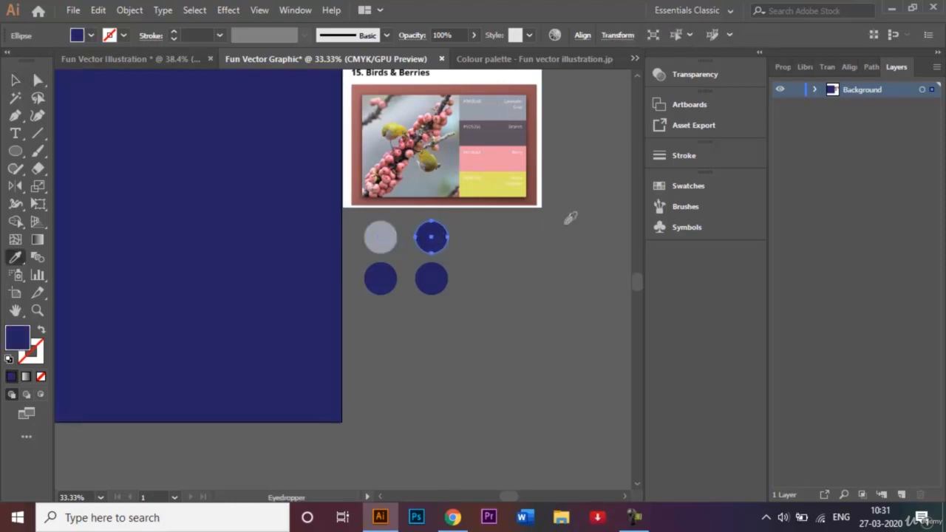
{"action": "left_click", "coordinate": [496, 121]}
{"action": "left_click", "coordinate": [22, 80]}
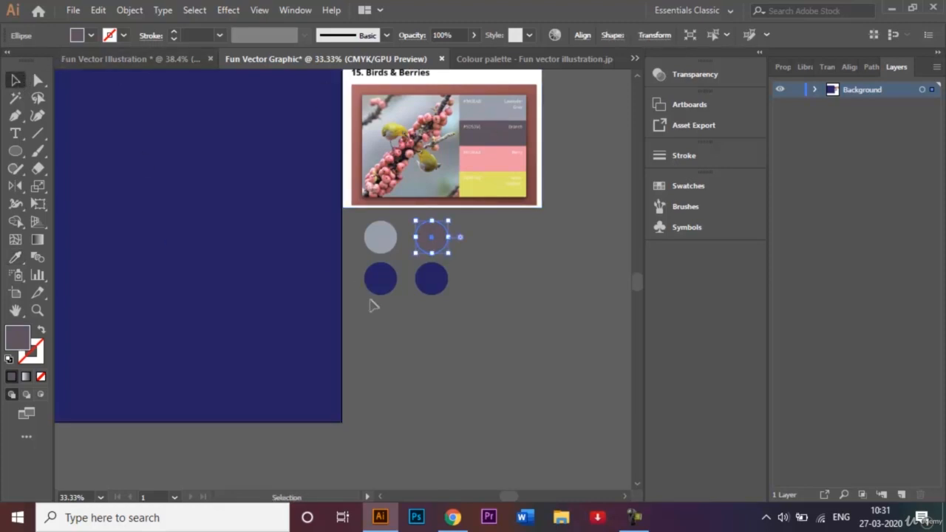
- Fill the lower-left circle with the palette's pink and the lower-right circle with its yellow, using the Eyedropper
{"action": "left_click", "coordinate": [381, 279]}
{"action": "key", "text": "i"}
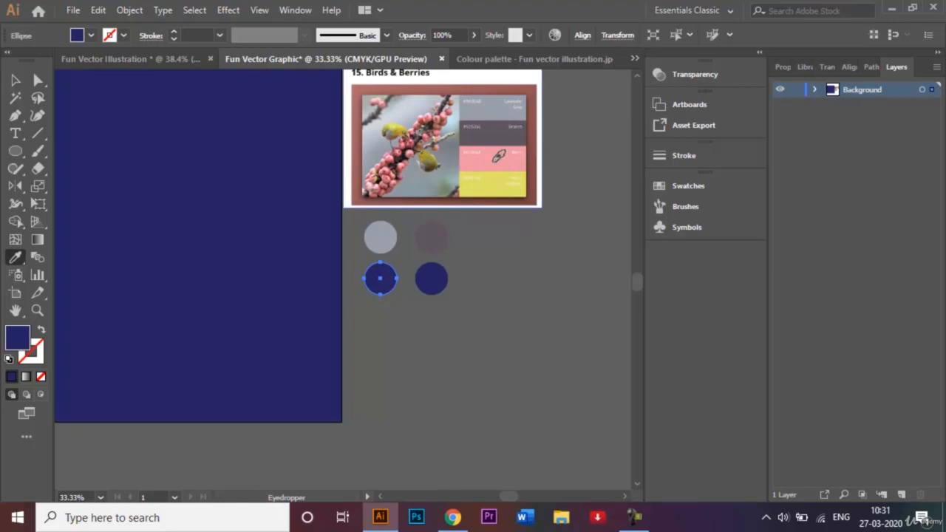
{"action": "left_click", "coordinate": [496, 159]}
{"action": "left_click", "coordinate": [16, 81]}
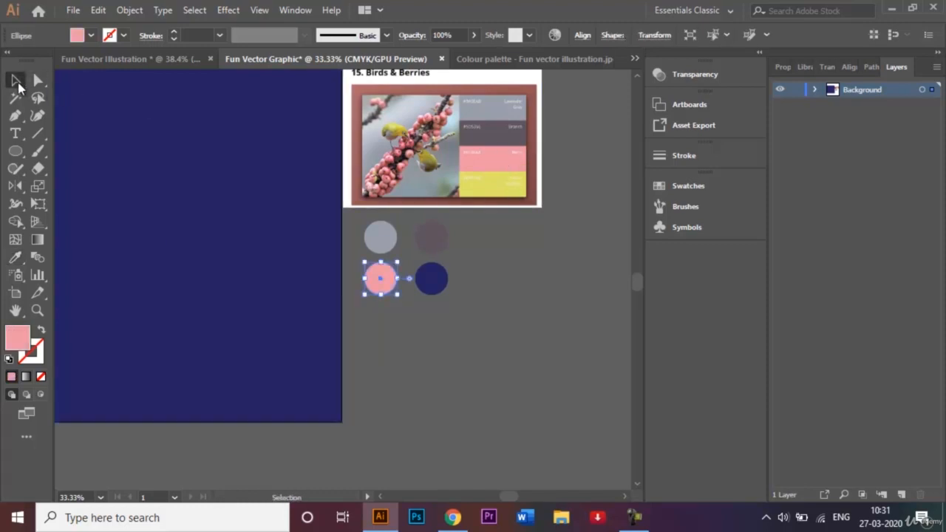
{"action": "left_click", "coordinate": [442, 284]}
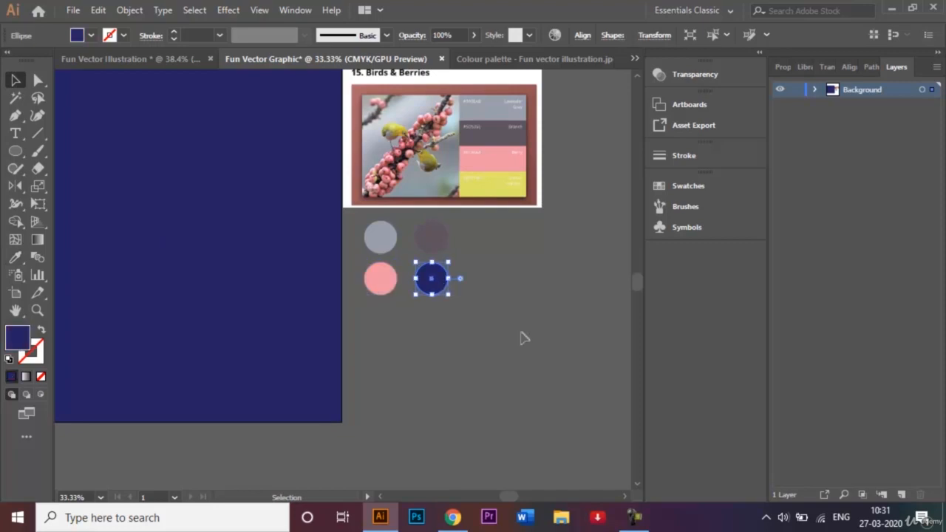
{"action": "key", "text": "i"}
{"action": "left_click", "coordinate": [497, 183]}
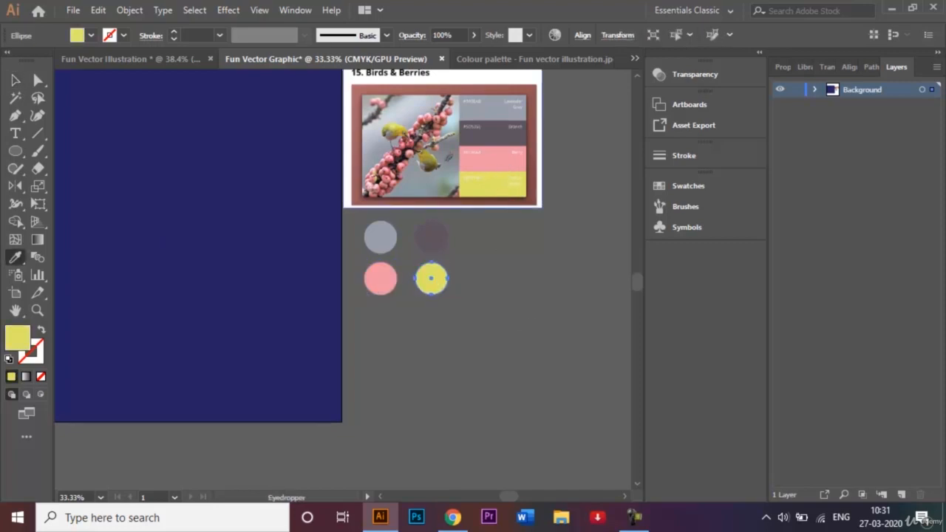
{"action": "key", "text": "v"}
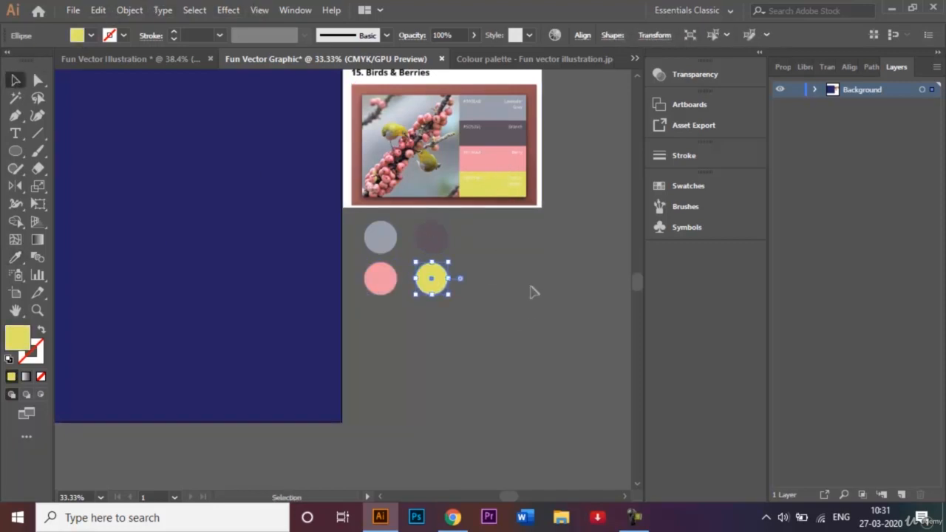
- Delete the colour palette image from beside the artboard, keeping the four sampled circles
{"action": "left_click", "coordinate": [547, 285]}
{"action": "left_click", "coordinate": [495, 191]}
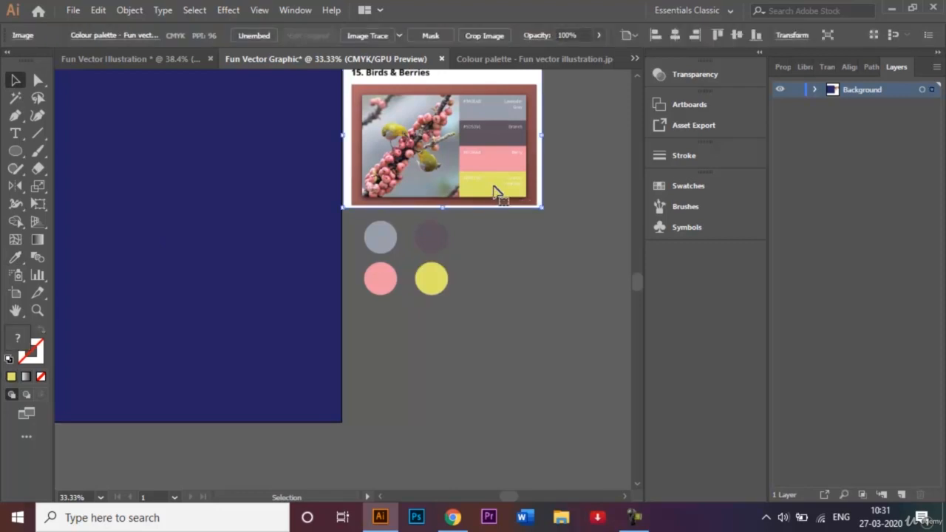
{"action": "key", "text": "Delete"}
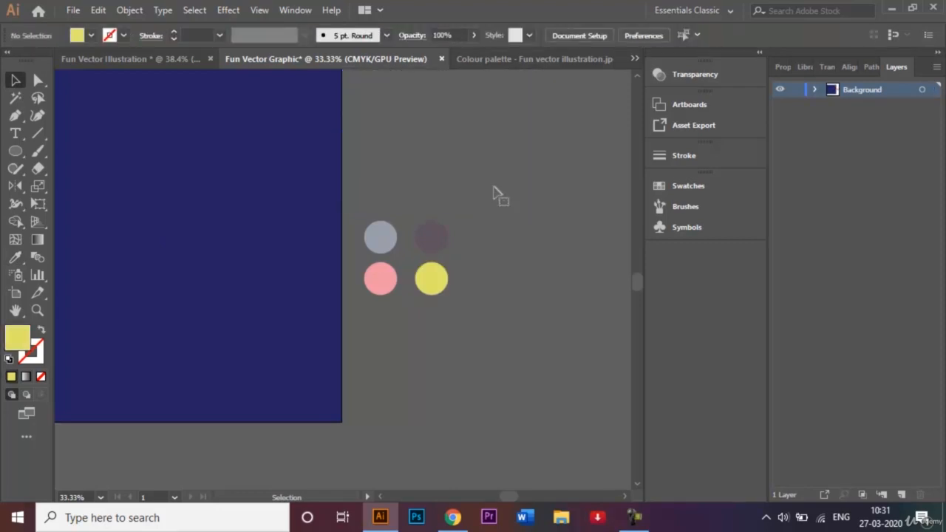
- Lock the Background layer and close the colour palette document
{"action": "left_click", "coordinate": [798, 91]}
{"action": "key", "text": "ctrl+0"}
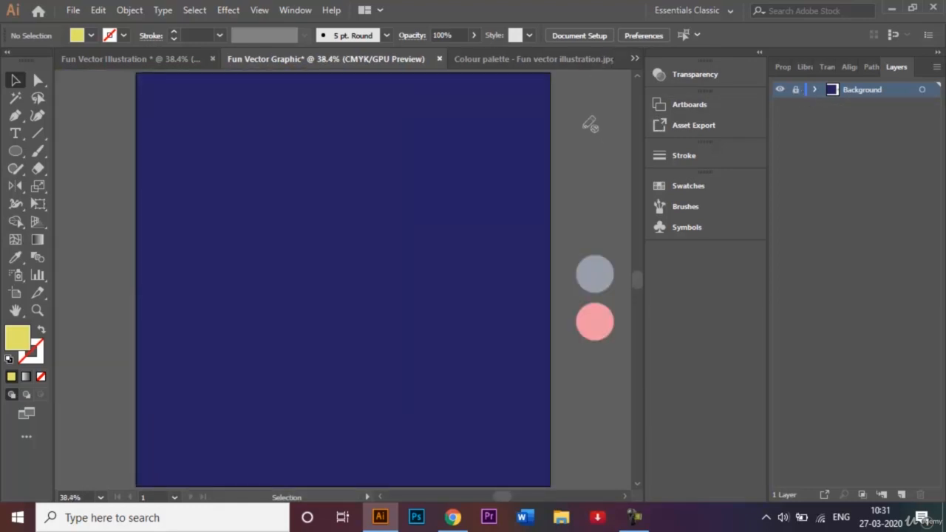
{"action": "left_click", "coordinate": [600, 64]}
{"action": "left_click", "coordinate": [606, 59]}
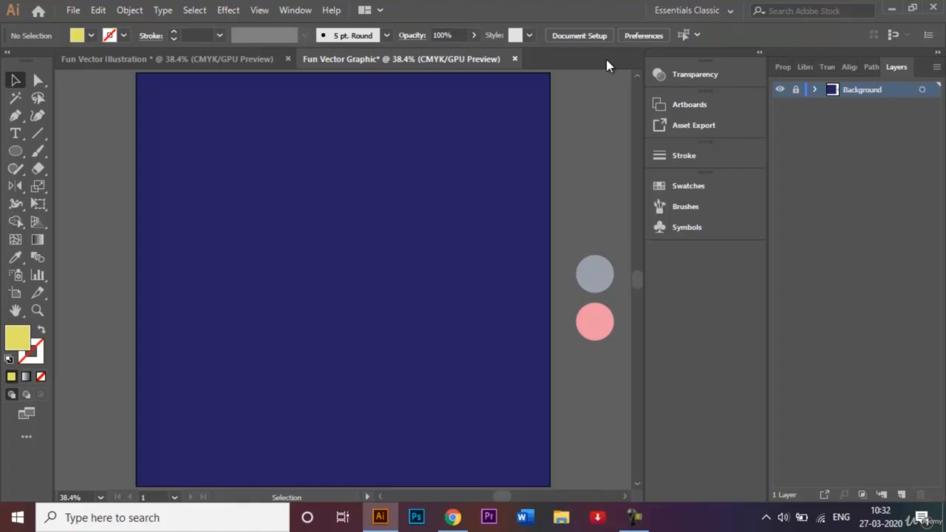
- Create a new layer above Background and name it Graphics
{"action": "left_click", "coordinate": [796, 90]}
{"action": "left_click", "coordinate": [901, 494]}
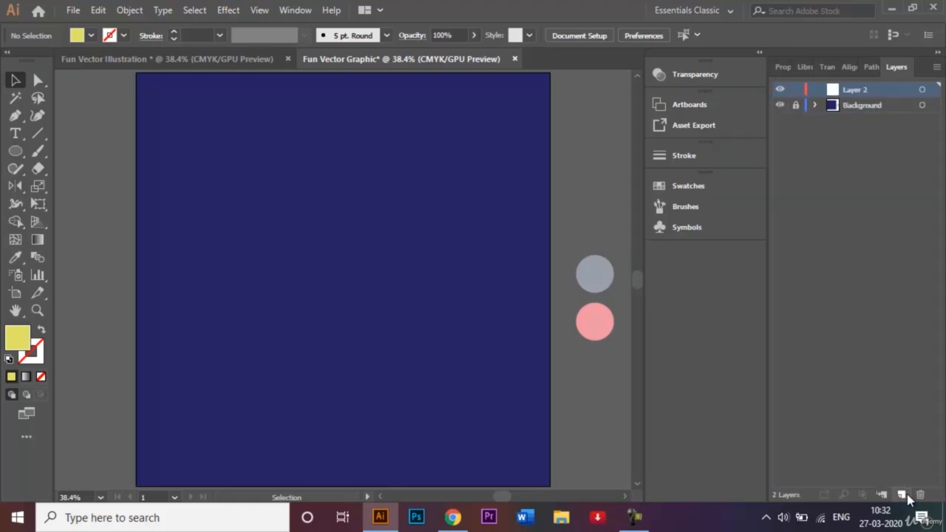
{"action": "double_click", "coordinate": [856, 90]}
{"action": "type", "text": "Grap"}
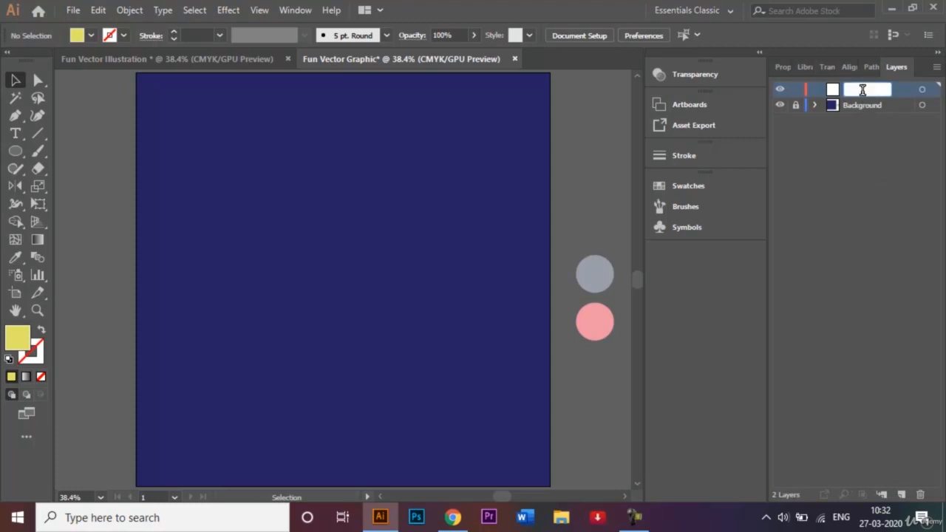
{"action": "type", "text": "hics"}
{"action": "key", "text": "Return"}
- Examine the striped line shapes in the finished Fun Vector Illustration document, then return to Fun Vector Graphic
{"action": "left_click", "coordinate": [625, 496]}
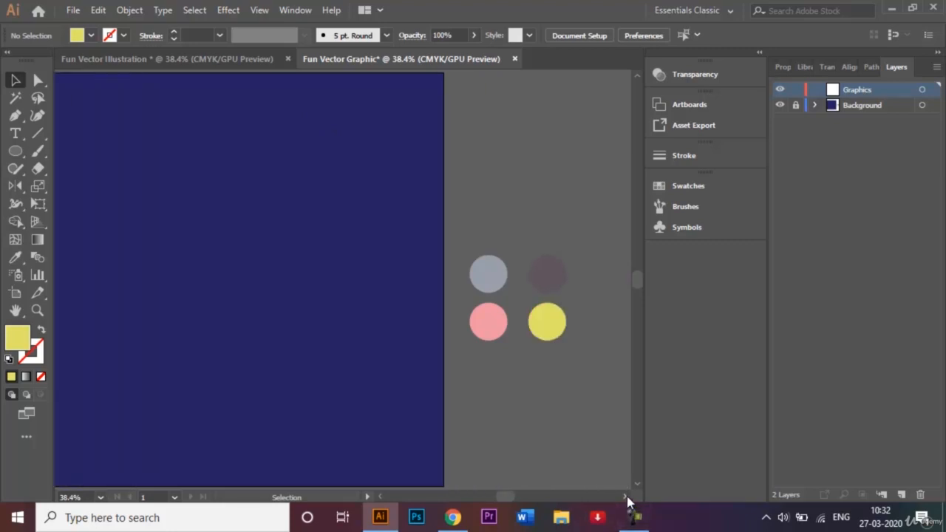
{"action": "left_click", "coordinate": [216, 57]}
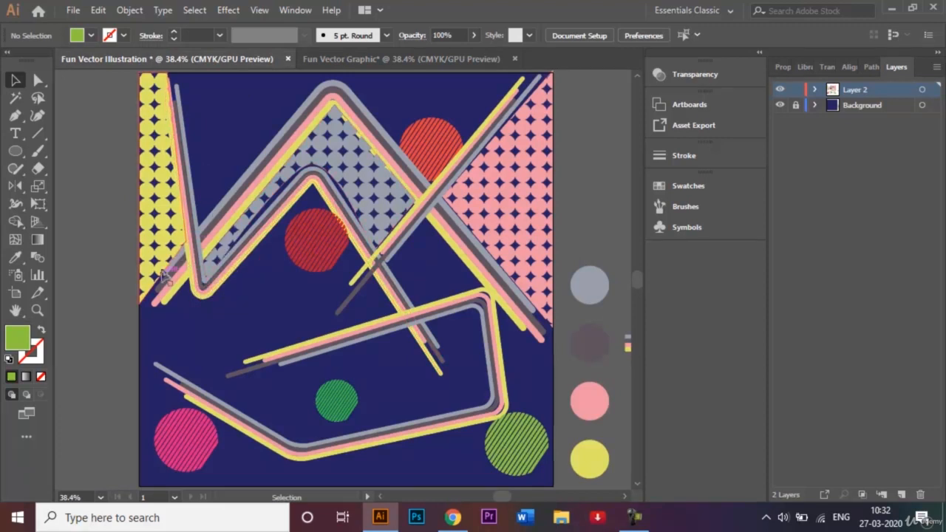
{"action": "left_click", "coordinate": [349, 59]}
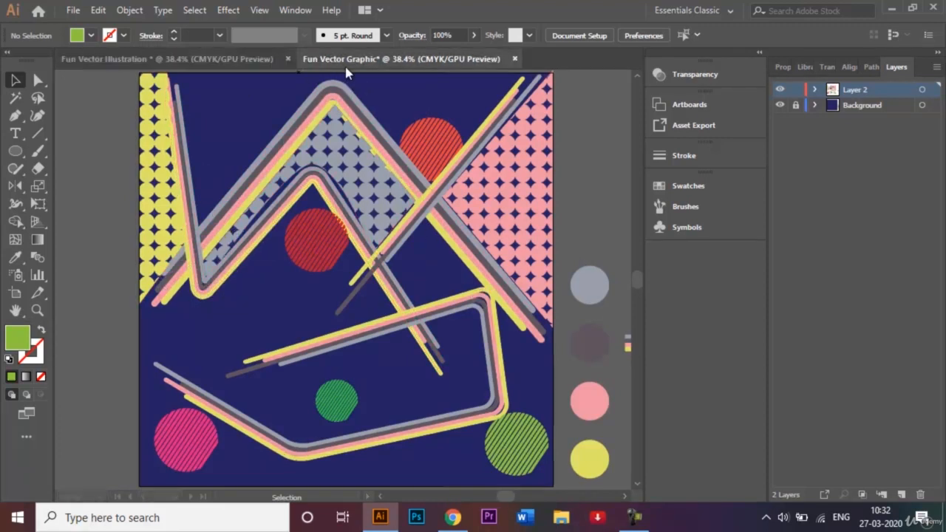
- Draw a horizontal line about 134 px long above the colour circles and give it a black 10 pt stroke
{"action": "left_click", "coordinate": [39, 136]}
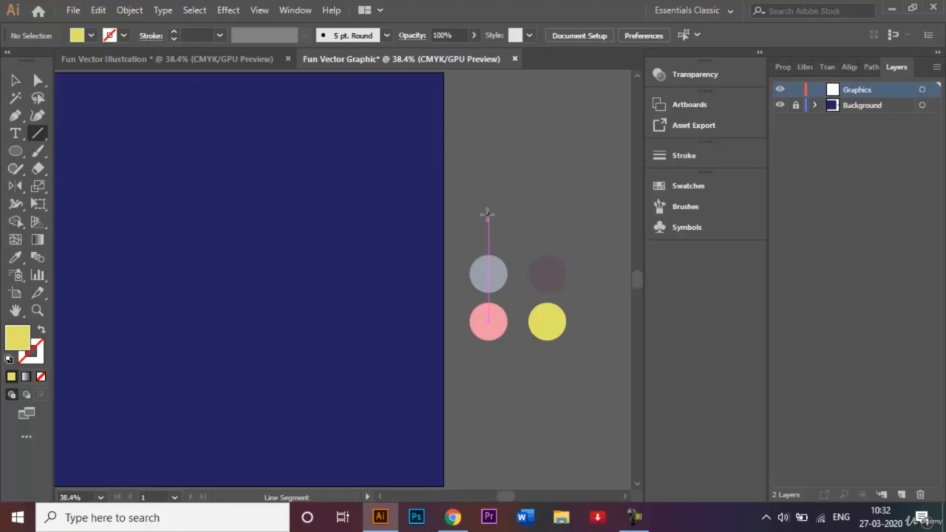
{"action": "left_click_drag", "start_coordinate": [488, 214], "coordinate": [544, 214]}
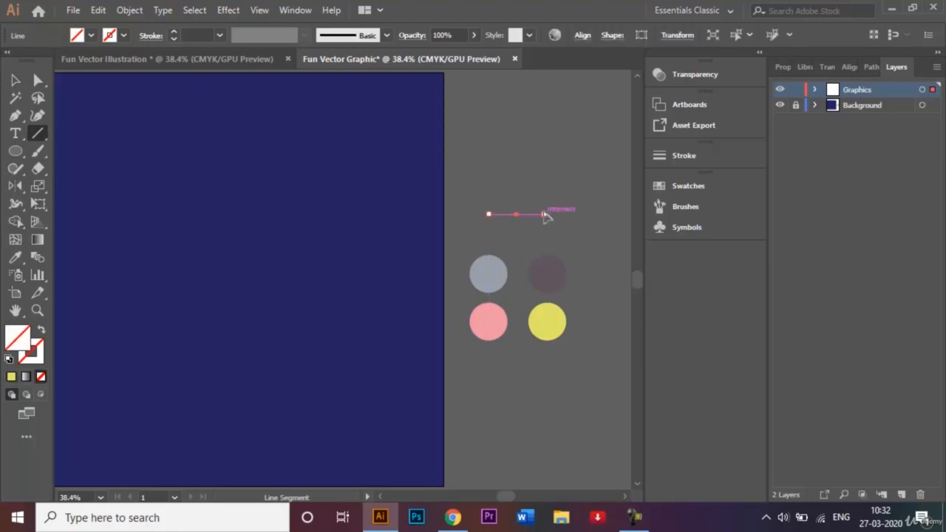
{"action": "left_click", "coordinate": [124, 36]}
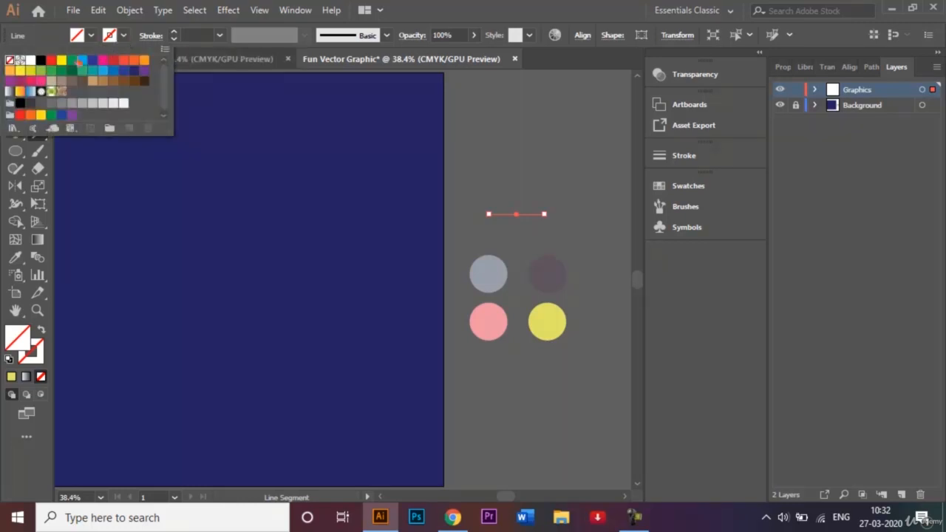
{"action": "left_click", "coordinate": [41, 61]}
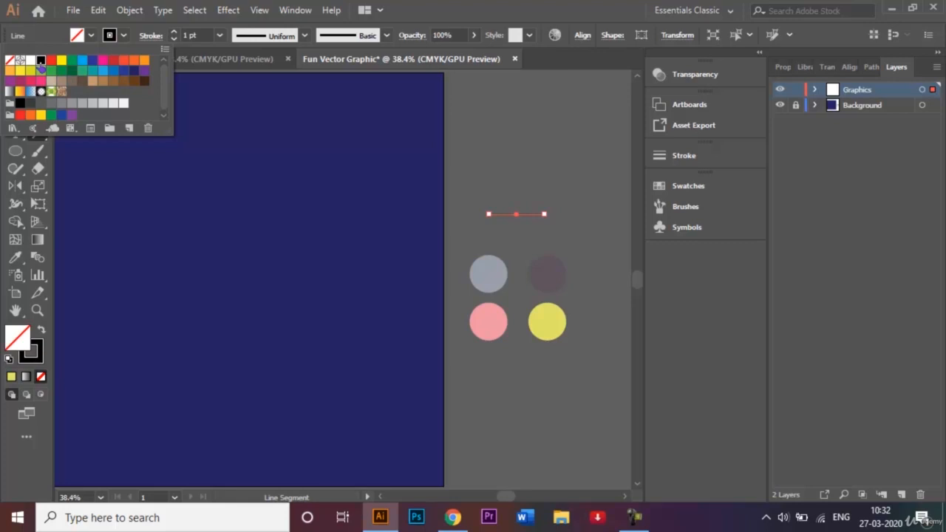
{"action": "left_click", "coordinate": [220, 35]}
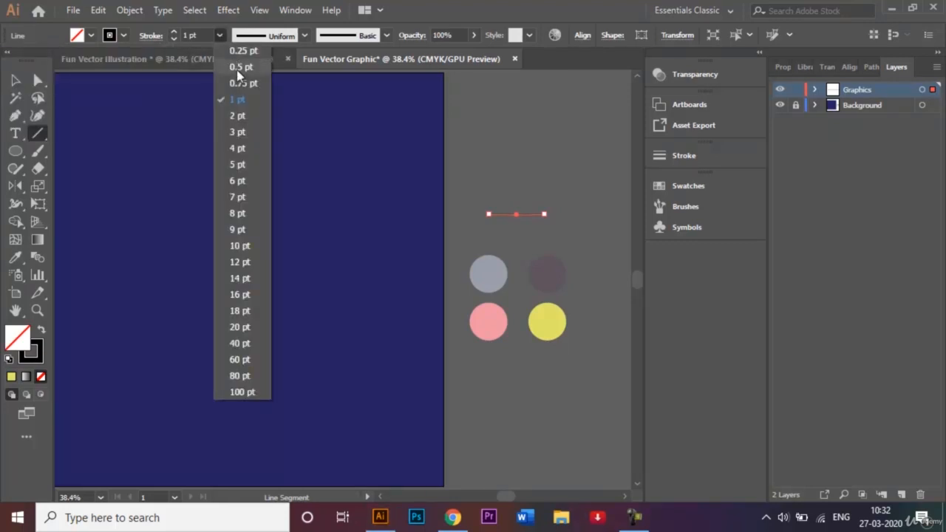
{"action": "left_click", "coordinate": [251, 244]}
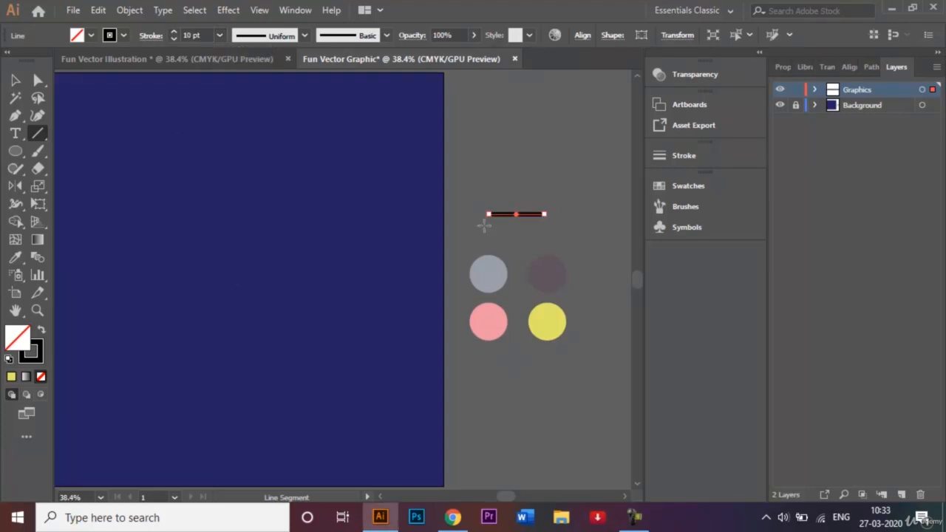
{"action": "left_click", "coordinate": [522, 192]}
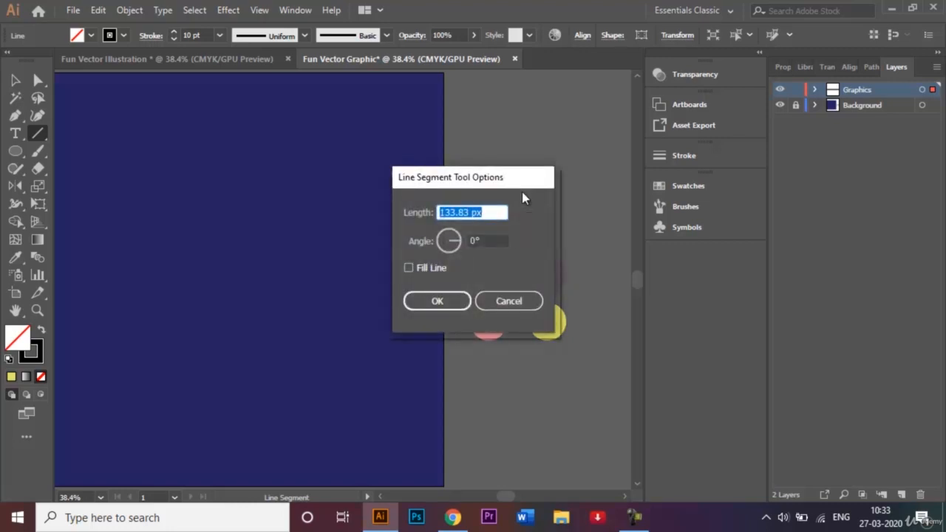
{"action": "left_click", "coordinate": [529, 301]}
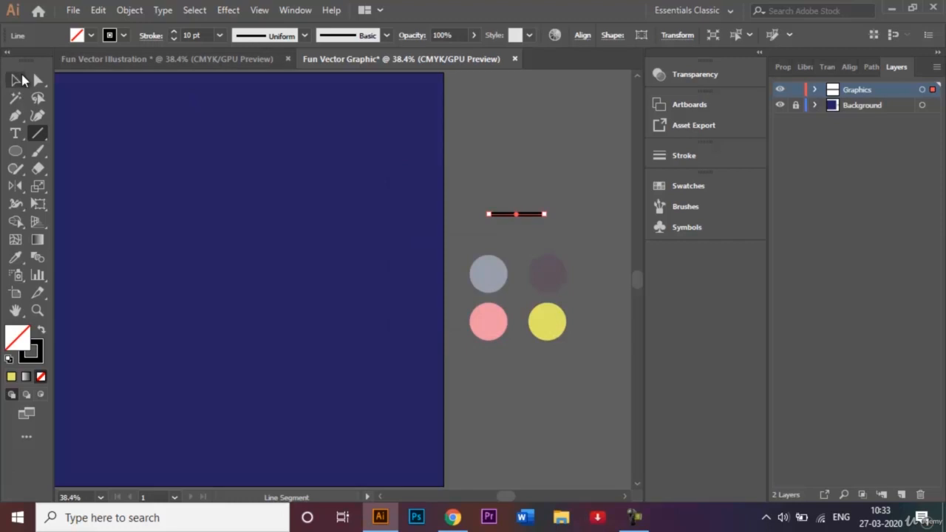
- Copy the black line 10 px straight down with Move, and repeat the copy twice to stack four lines
{"action": "left_click", "coordinate": [16, 80]}
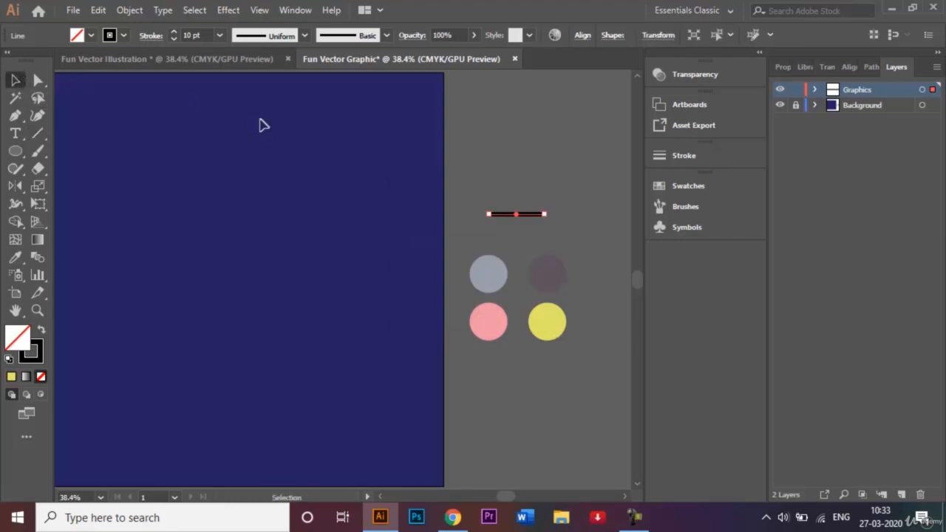
{"action": "key", "text": "Return"}
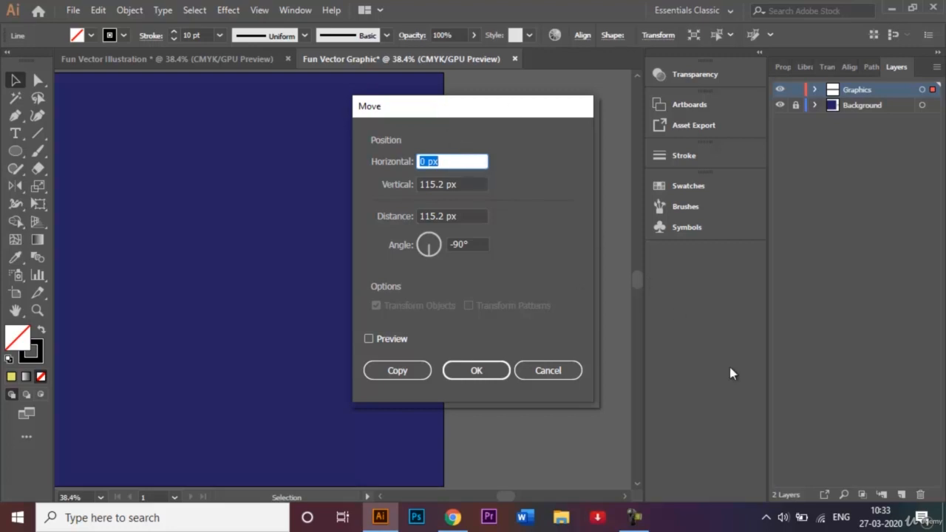
{"action": "left_click", "coordinate": [440, 182]}
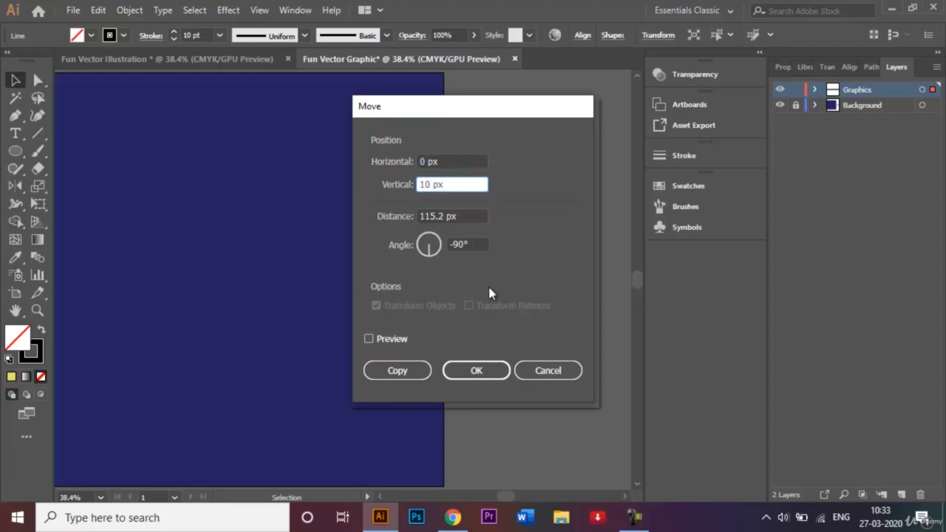
{"action": "left_click", "coordinate": [414, 371]}
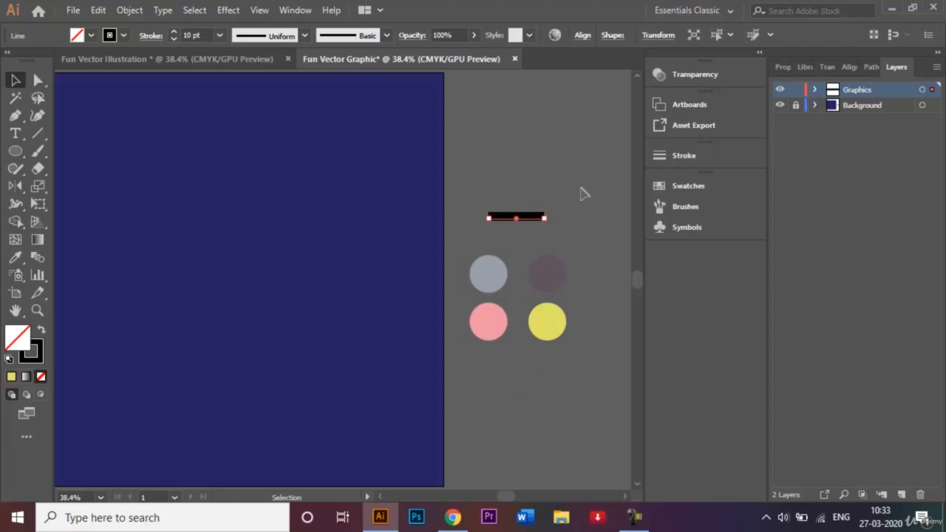
{"action": "key", "text": "ctrl+d"}
{"action": "key", "text": "ctrl+d"}
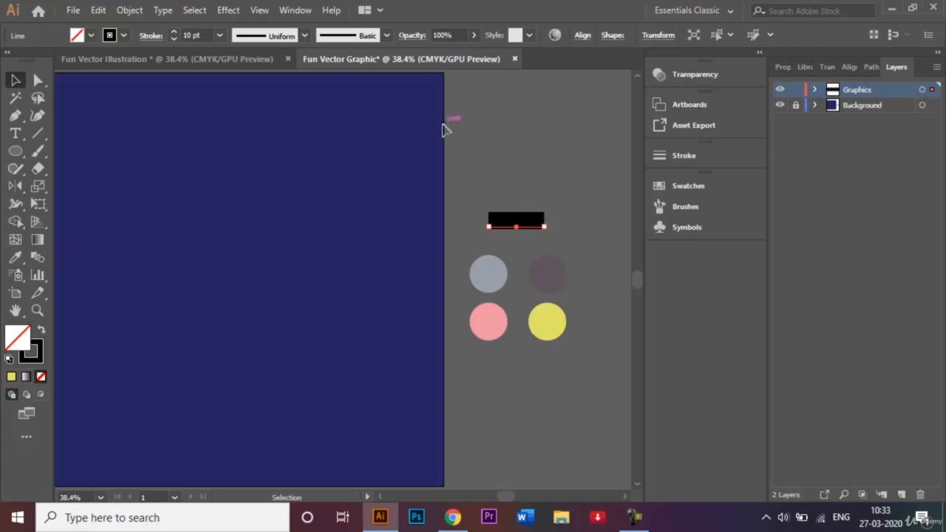
{"action": "left_click", "coordinate": [494, 144]}
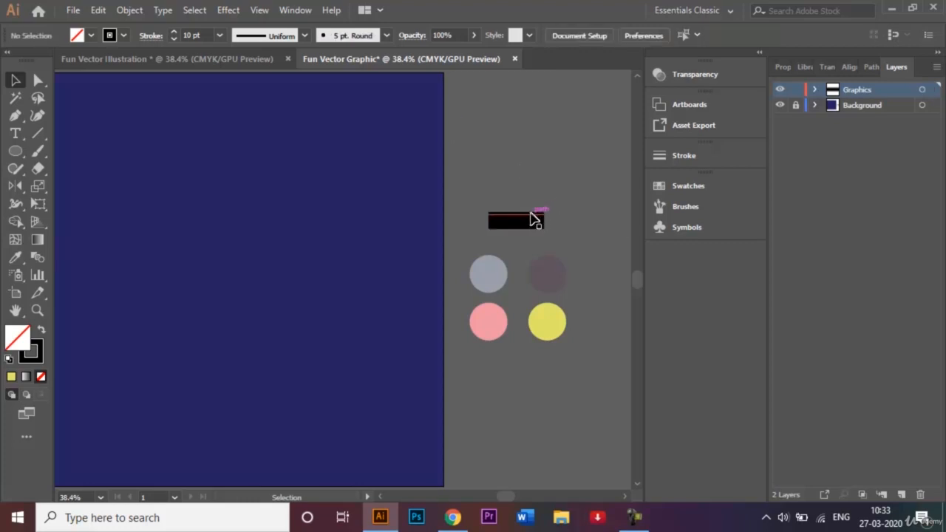
- Apply the grey-blue circle's colour to the top line of the stack with the Eyedropper
{"action": "left_click", "coordinate": [537, 214]}
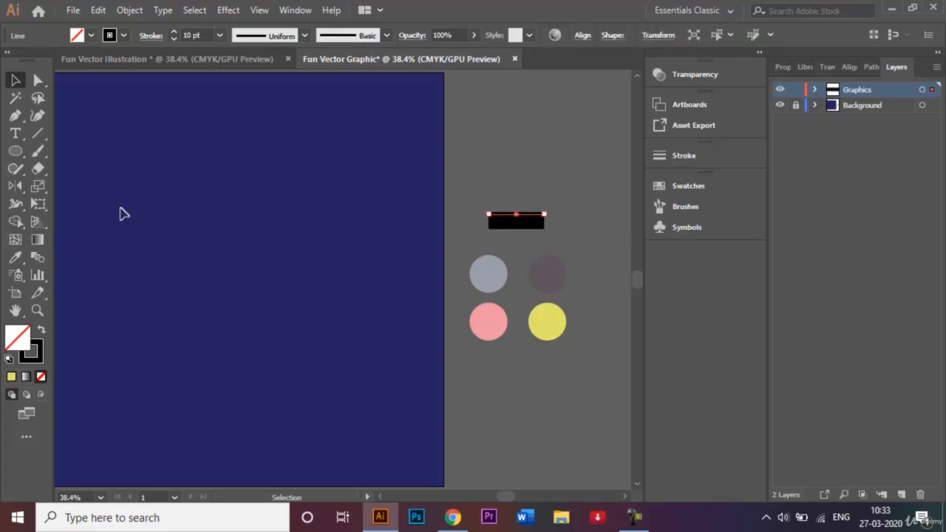
{"action": "left_click", "coordinate": [15, 258]}
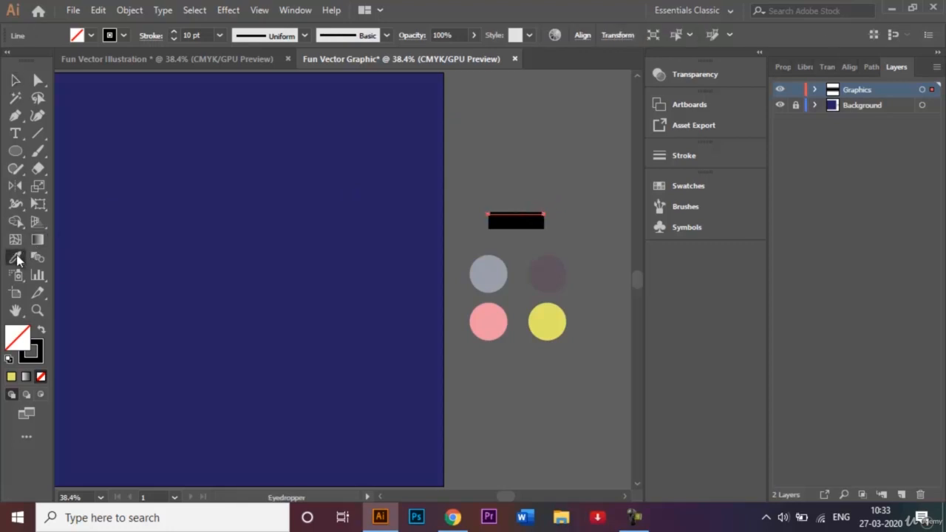
{"action": "left_click", "coordinate": [498, 266]}
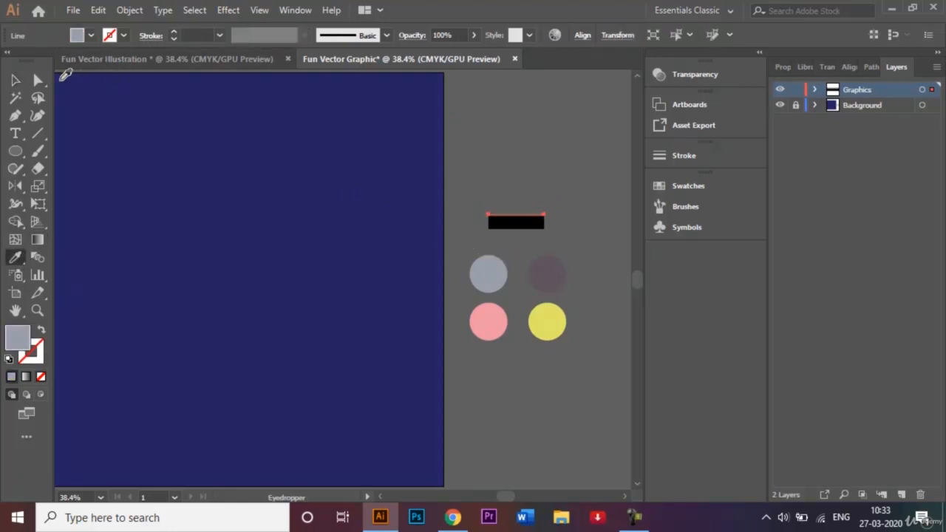
{"action": "left_click", "coordinate": [15, 82]}
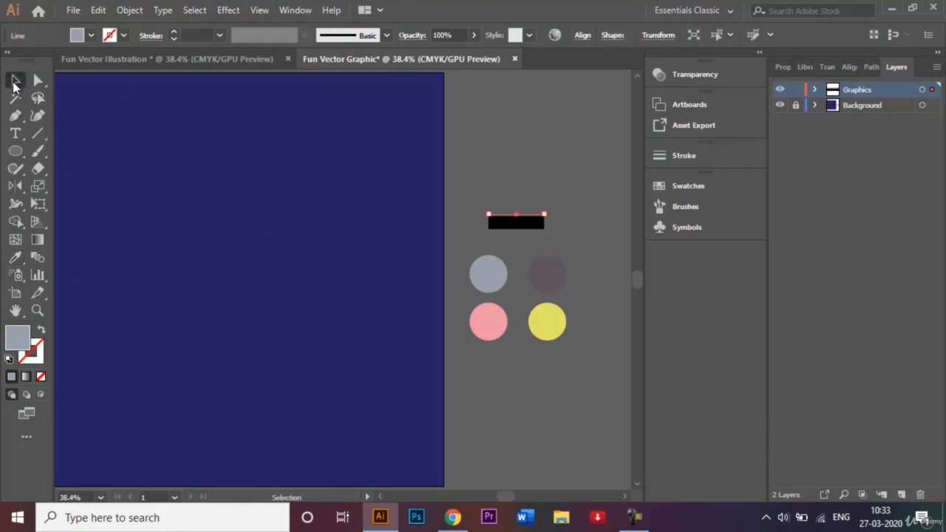
{"action": "left_click", "coordinate": [590, 200]}
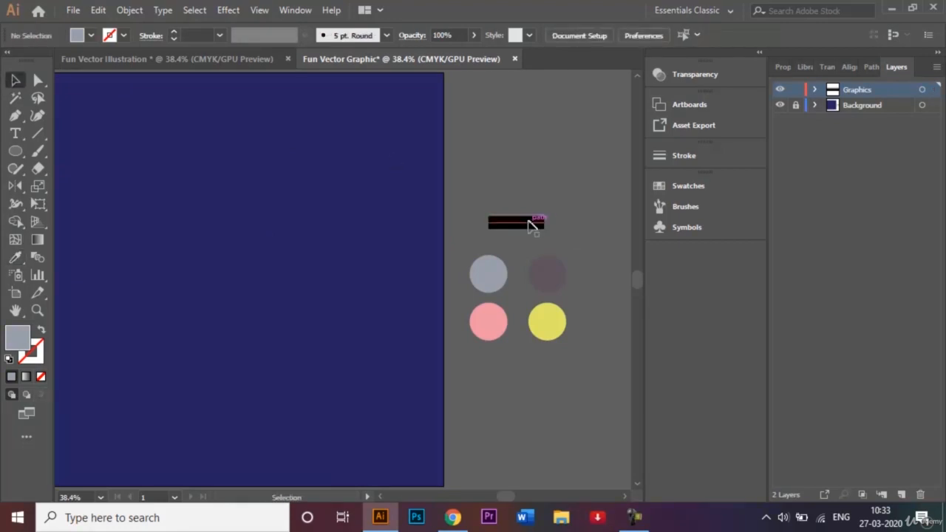
- Apply the dark mauve circle's colour to the second line of the stack with the Eyedropper
{"action": "left_click", "coordinate": [532, 224]}
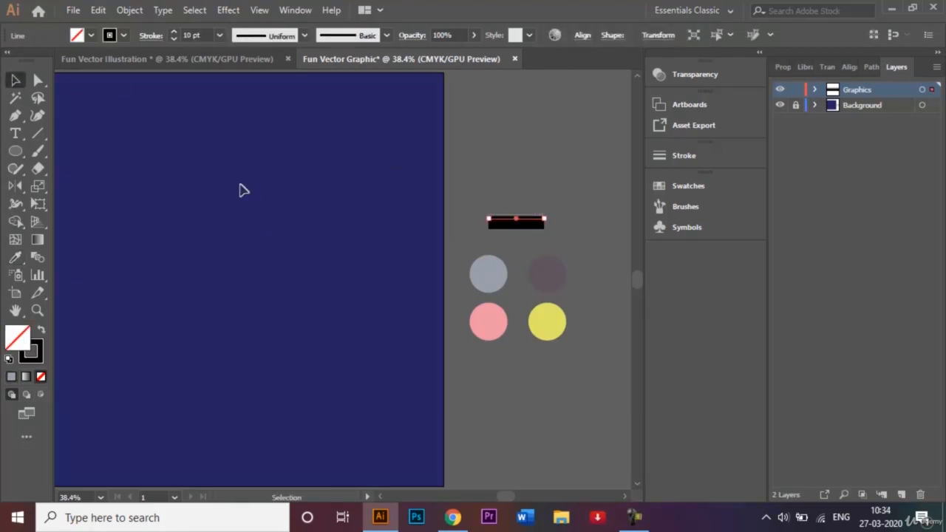
{"action": "key", "text": "i"}
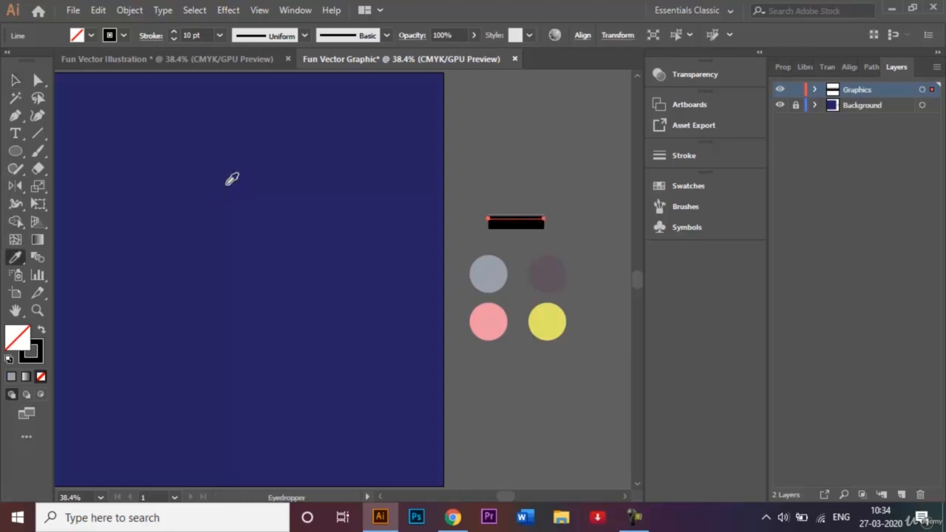
{"action": "left_click", "coordinate": [546, 270]}
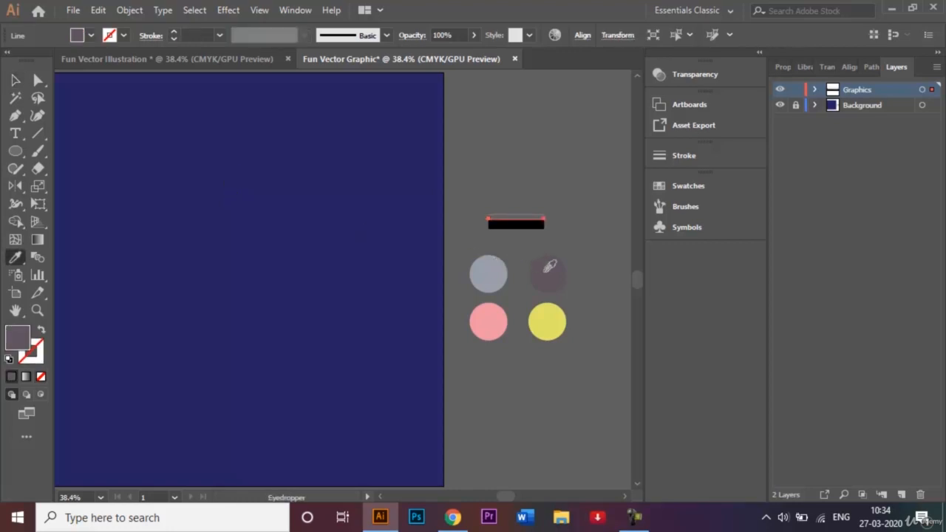
{"action": "left_click", "coordinate": [17, 83]}
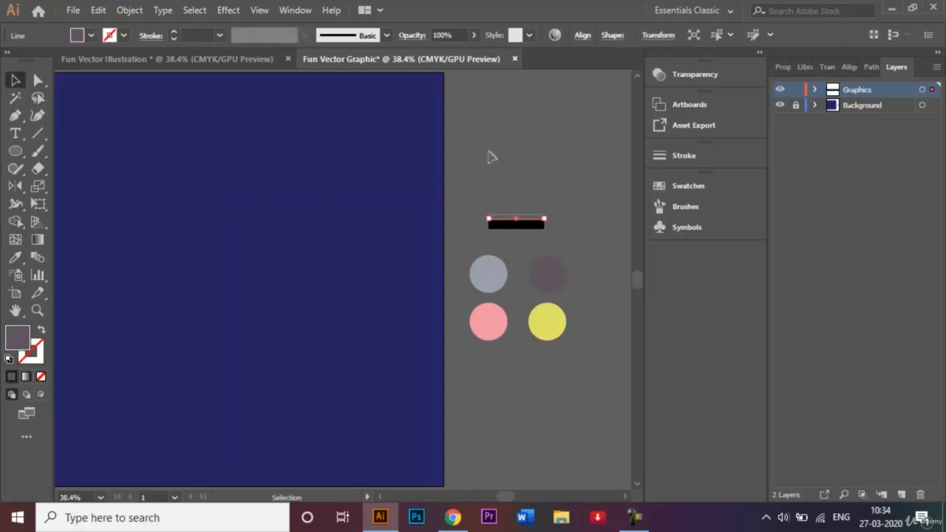
{"action": "left_click", "coordinate": [529, 154]}
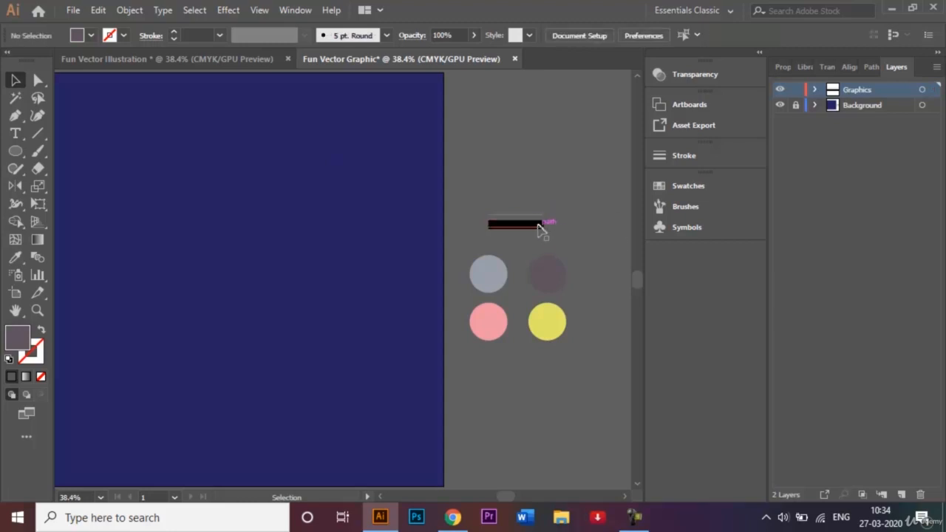
- Apply the pink circle's colour to the third line of the stack with the Eyedropper
{"action": "left_click", "coordinate": [538, 225]}
{"action": "key", "text": "i"}
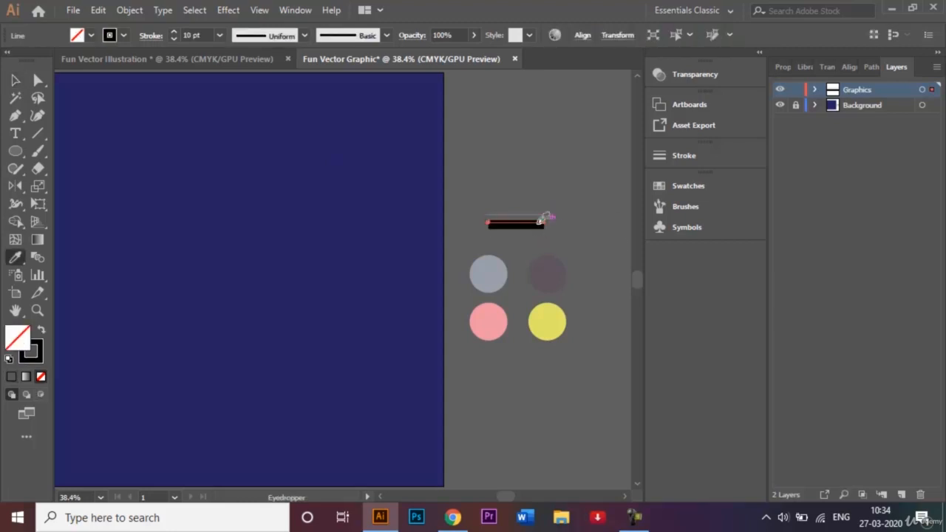
{"action": "left_click", "coordinate": [497, 321]}
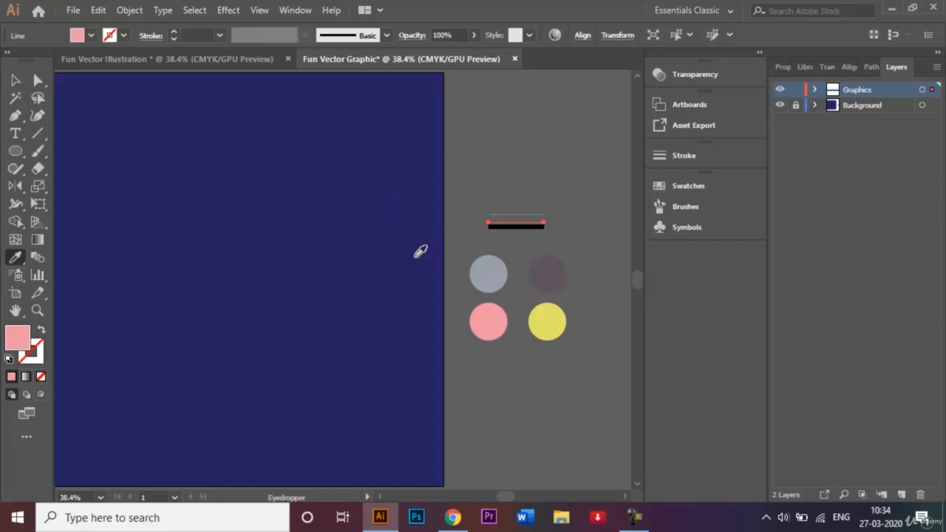
{"action": "left_click", "coordinate": [16, 81]}
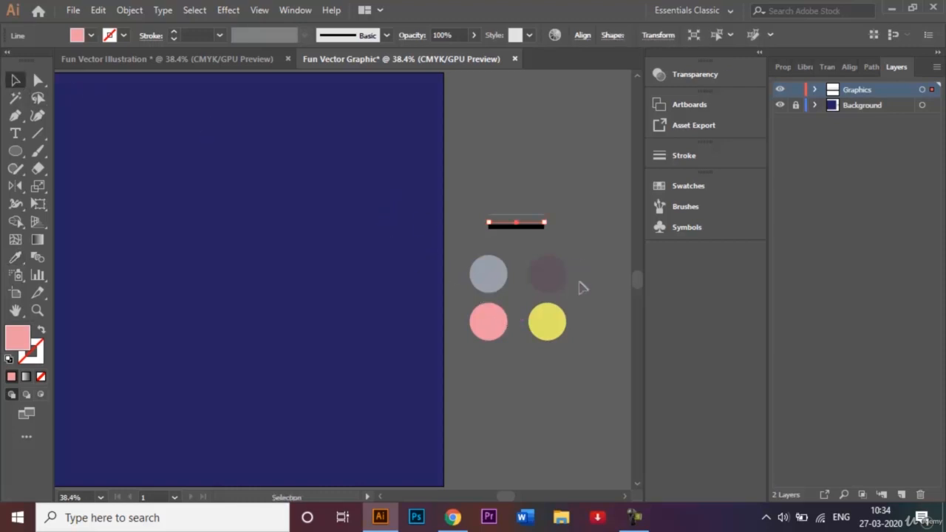
{"action": "key", "text": "ctrl+z"}
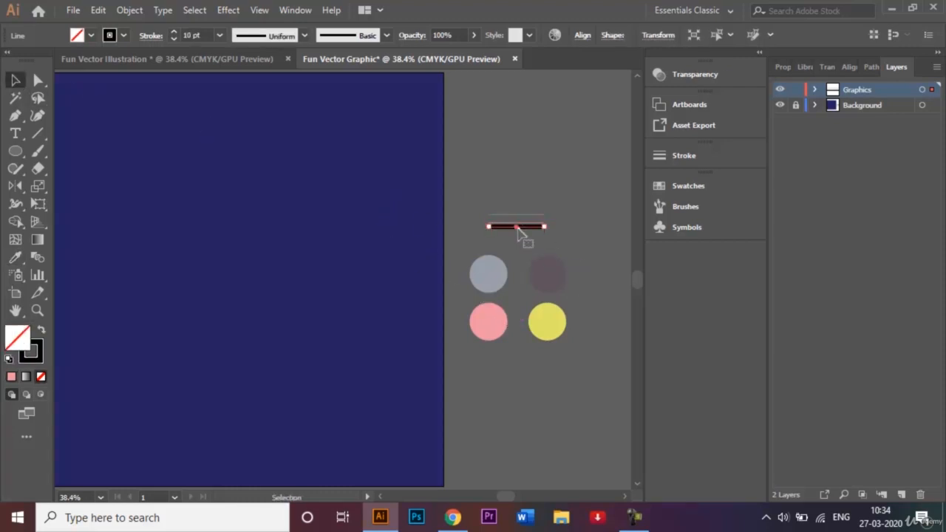
{"action": "left_click", "coordinate": [589, 197]}
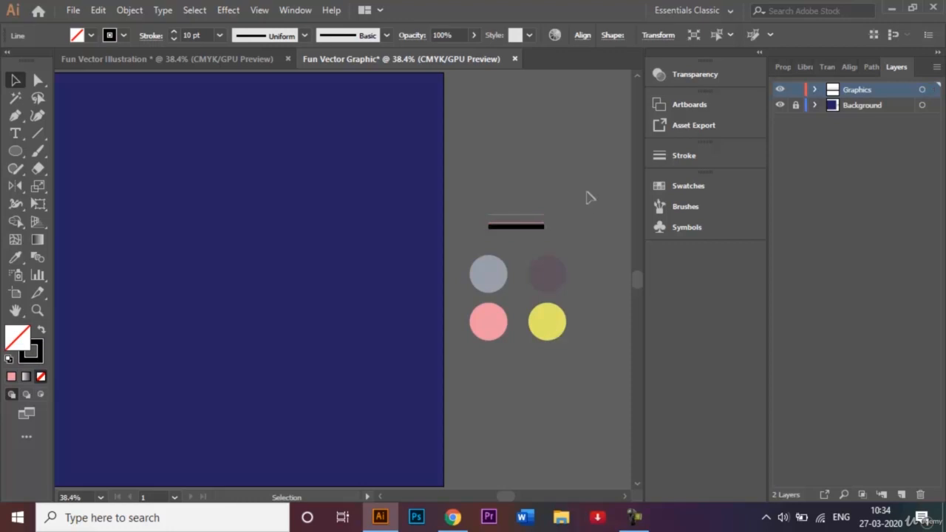
- Swap the top line's grey-blue fill to its stroke and set the stroke weight to 10 pt
{"action": "left_click", "coordinate": [530, 219]}
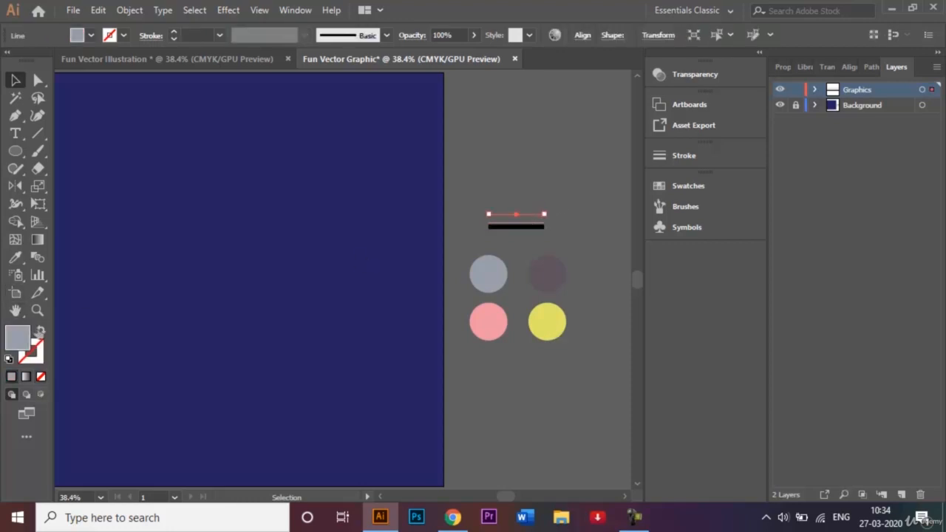
{"action": "left_click", "coordinate": [41, 332]}
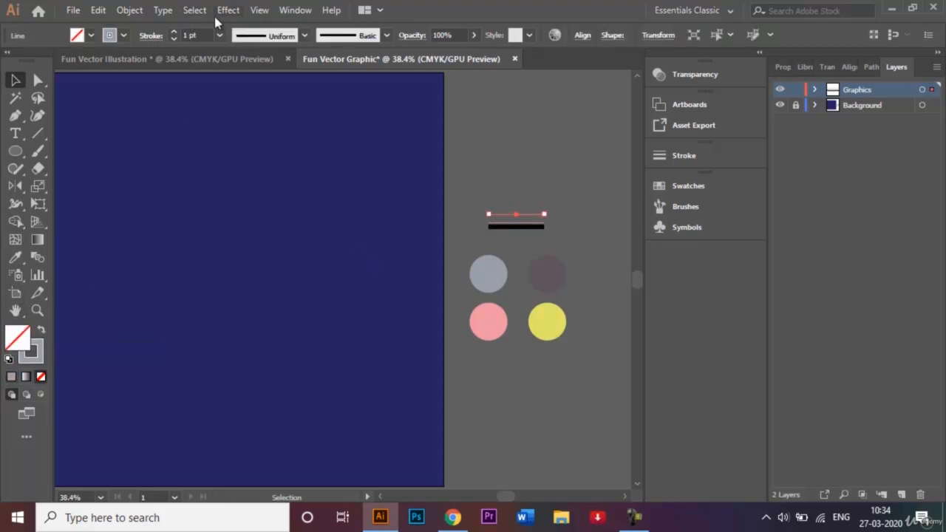
{"action": "left_click", "coordinate": [220, 35]}
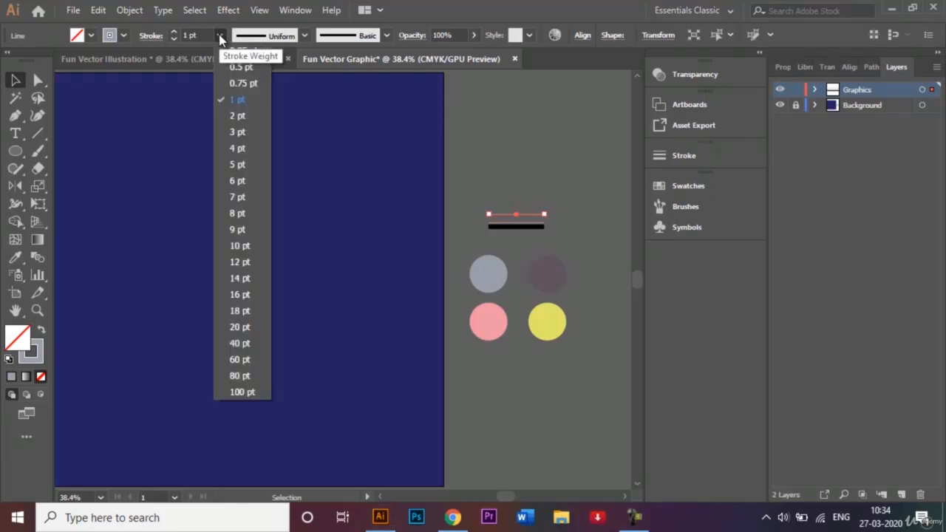
{"action": "left_click", "coordinate": [236, 246]}
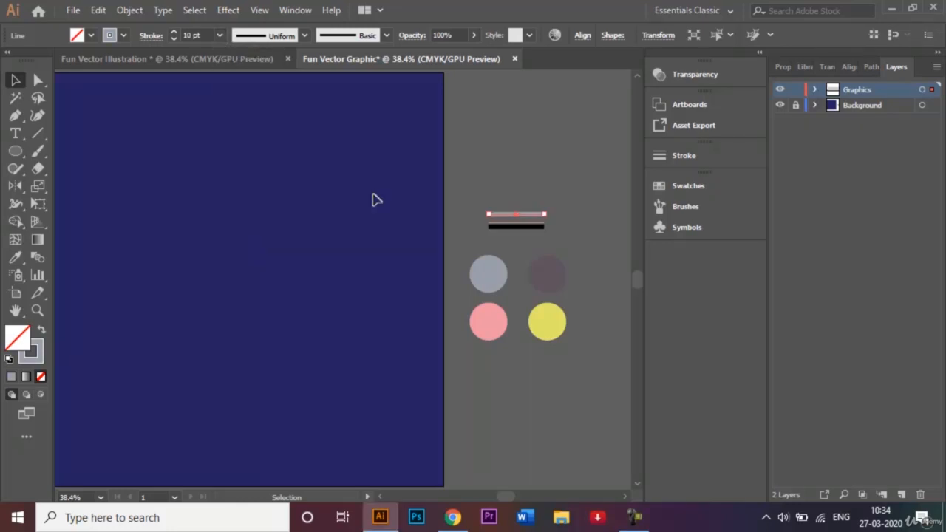
{"action": "left_click", "coordinate": [536, 178]}
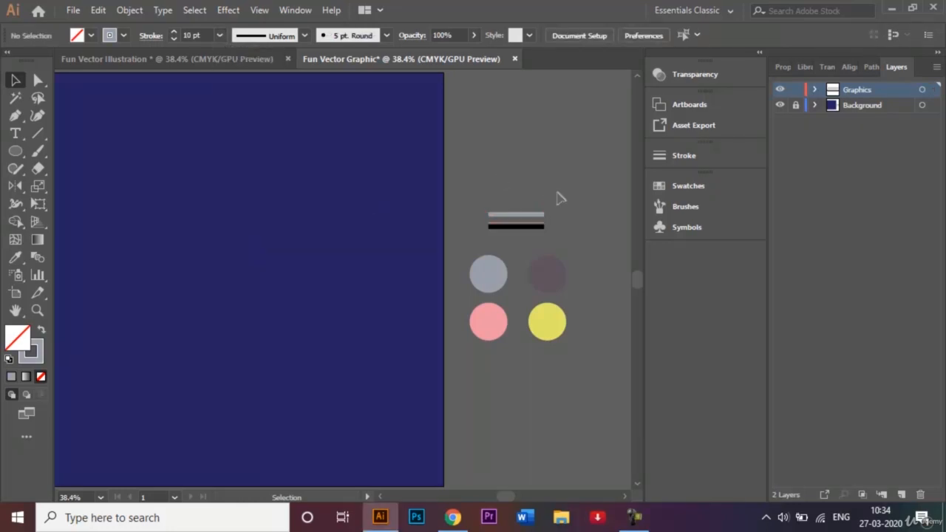
- Swap the second line's dark mauve fill to its stroke and set the stroke weight to 10 pt
{"action": "left_click", "coordinate": [528, 220]}
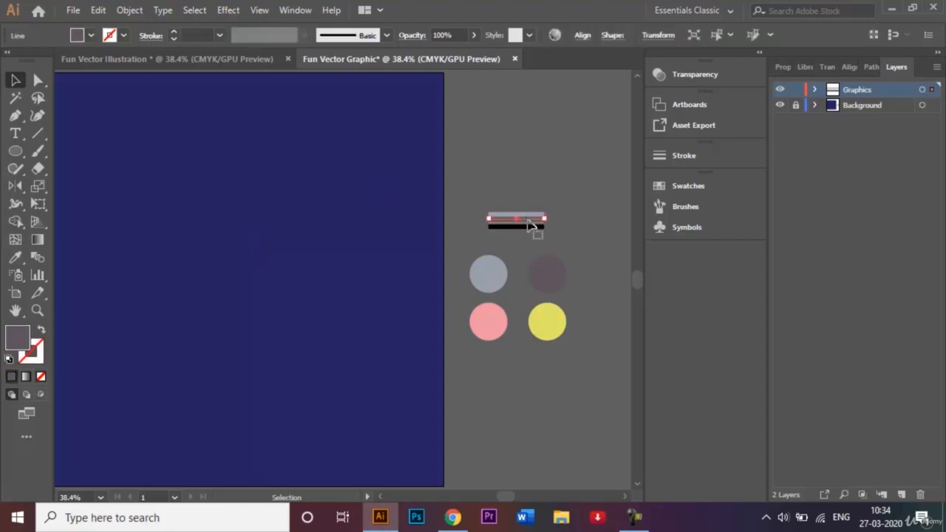
{"action": "left_click", "coordinate": [42, 333]}
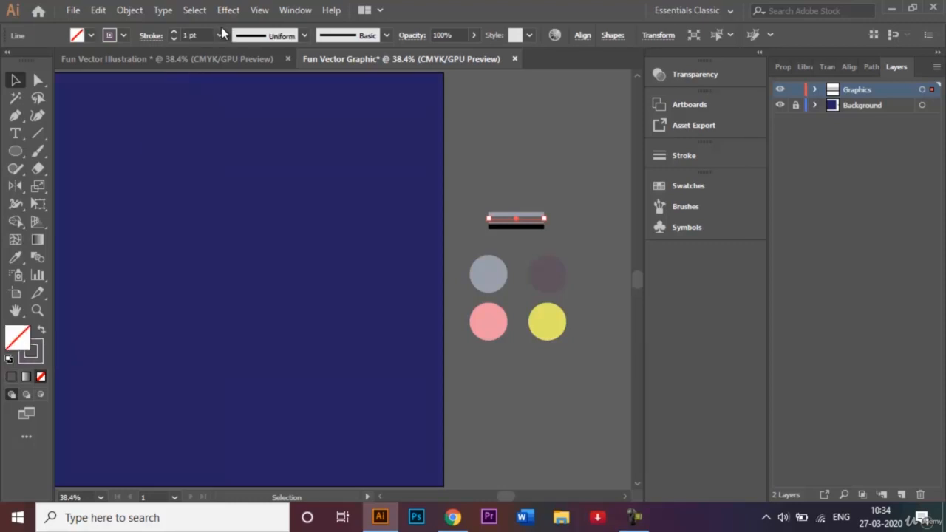
{"action": "left_click", "coordinate": [220, 34]}
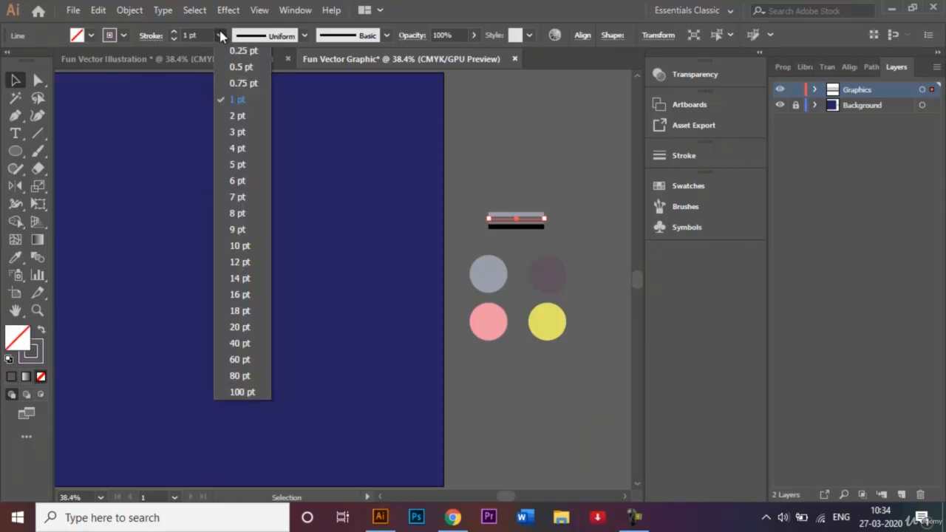
{"action": "left_click", "coordinate": [239, 246]}
{"action": "left_click", "coordinate": [537, 147]}
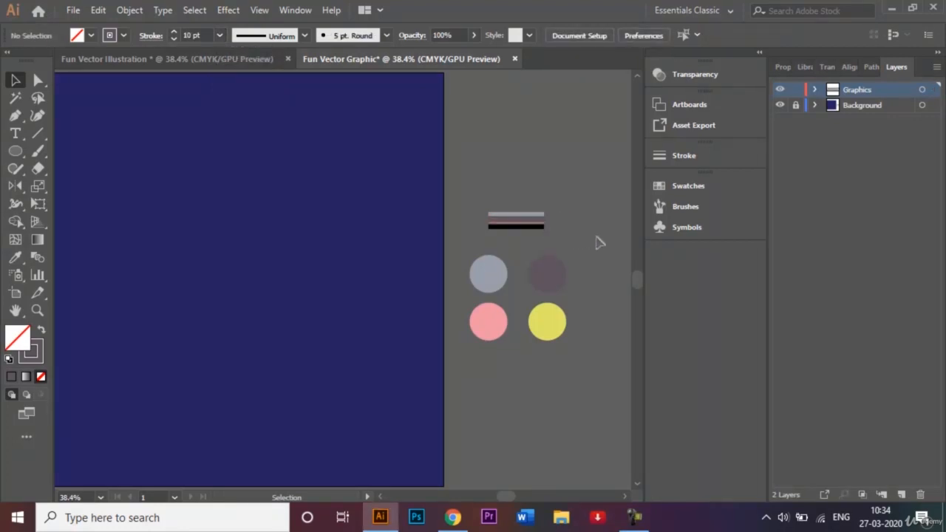
- Swap the third line's pink fill to its stroke and set the stroke weight to 10 pt
{"action": "left_click", "coordinate": [533, 226]}
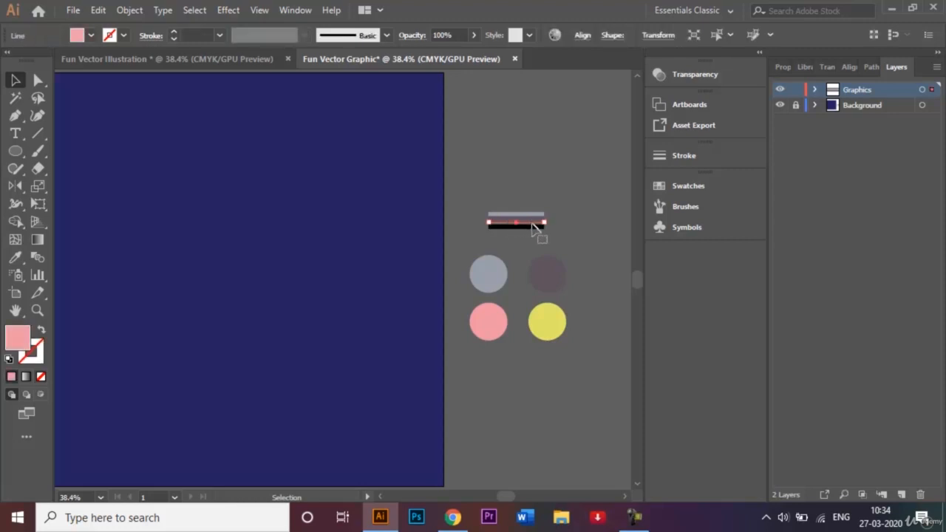
{"action": "left_click", "coordinate": [42, 332]}
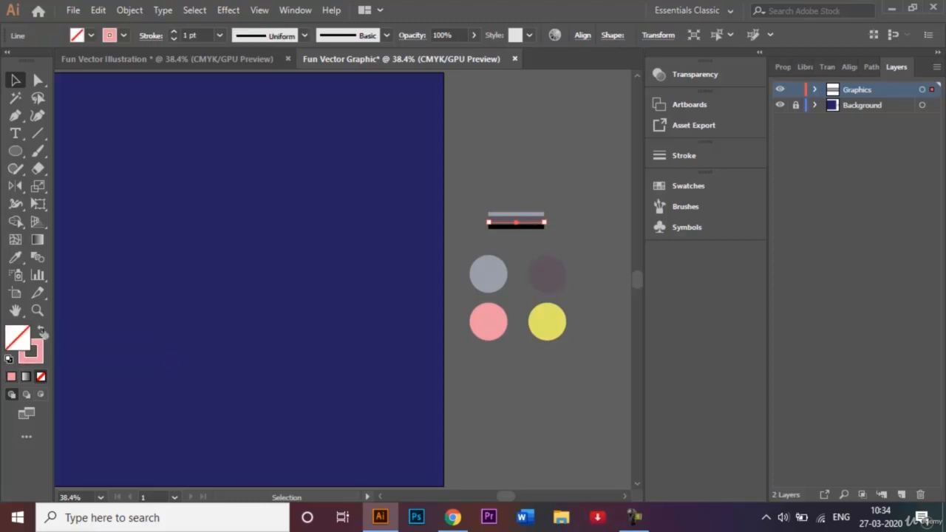
{"action": "left_click", "coordinate": [220, 35]}
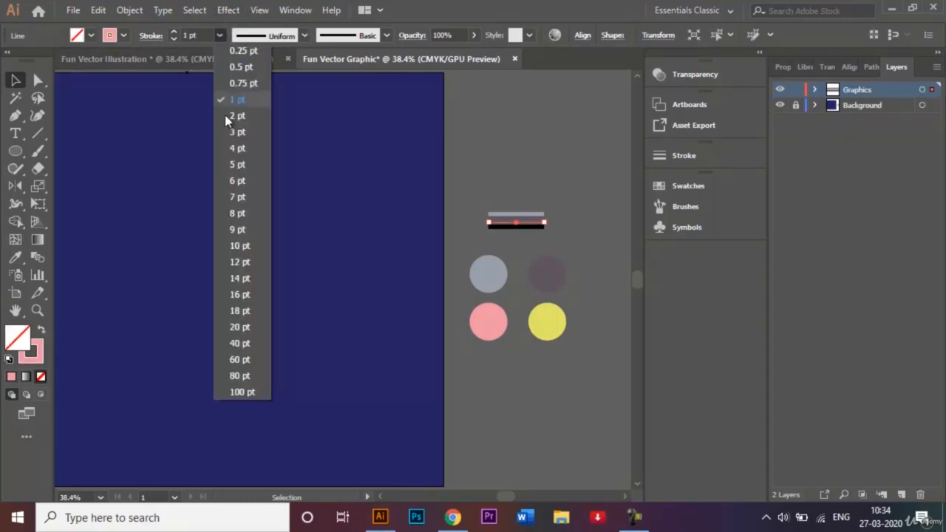
{"action": "left_click", "coordinate": [241, 247]}
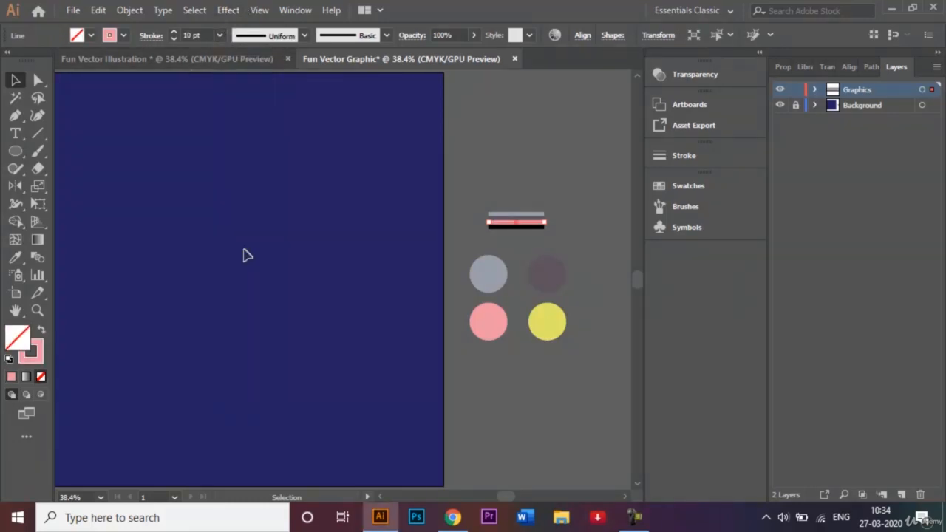
{"action": "left_click", "coordinate": [577, 251]}
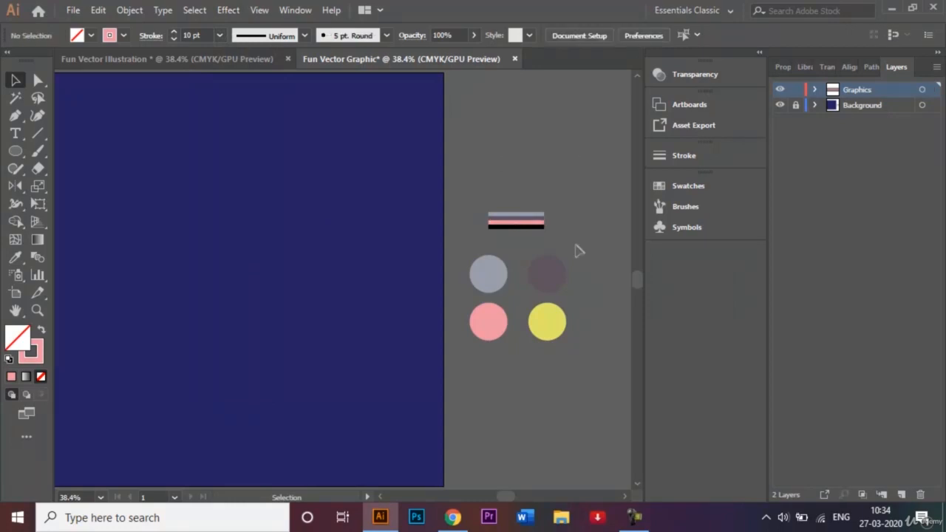
- Apply the yellow circle's colour to the bottom line of the stack, swap it to the stroke, and set the weight to 10 pt
{"action": "left_click", "coordinate": [531, 227]}
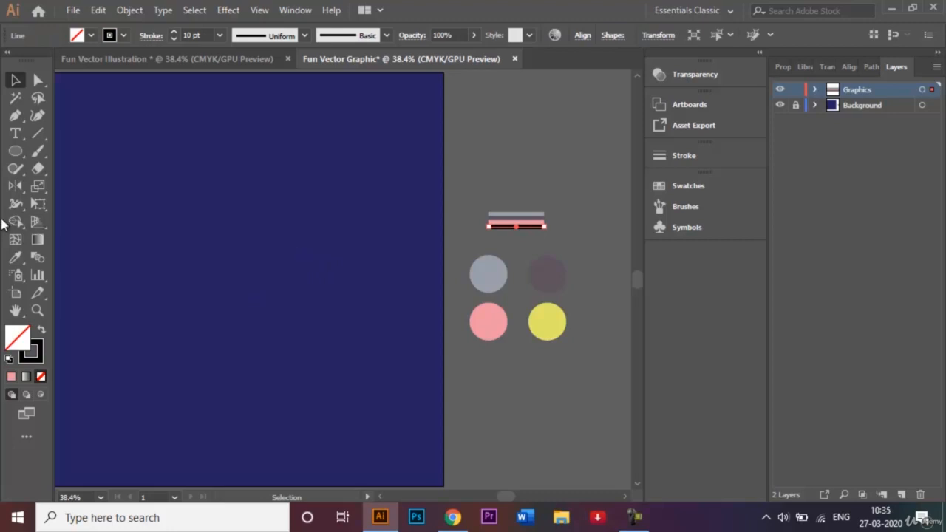
{"action": "left_click", "coordinate": [16, 259]}
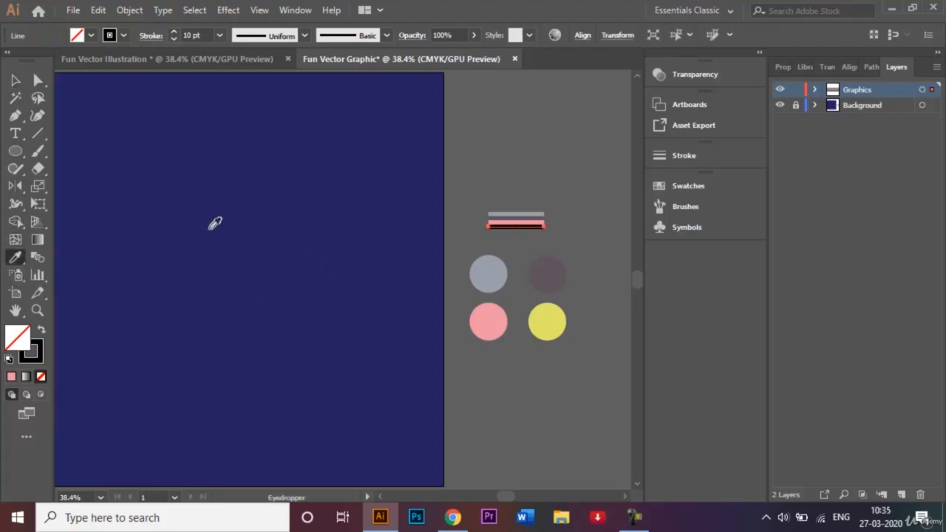
{"action": "left_click", "coordinate": [553, 319]}
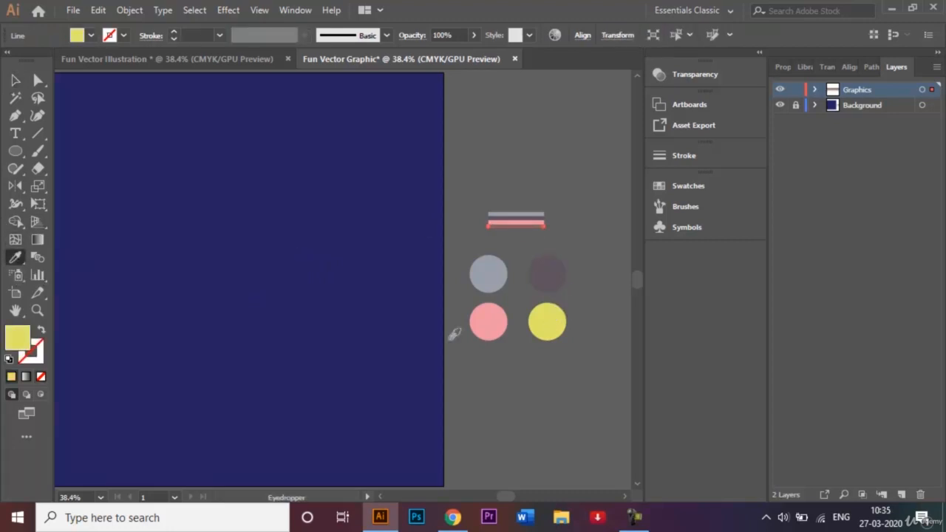
{"action": "left_click", "coordinate": [41, 331]}
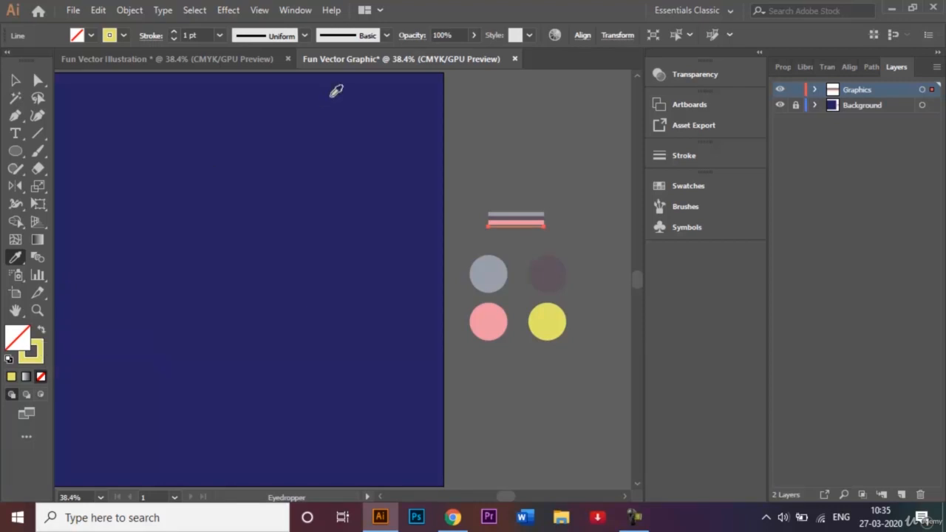
{"action": "left_click", "coordinate": [219, 36]}
{"action": "left_click", "coordinate": [236, 245]}
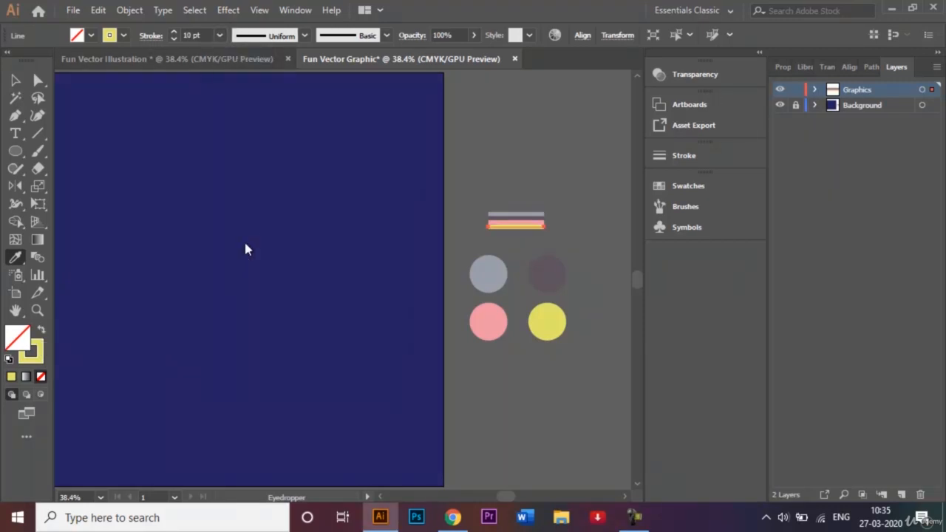
{"action": "left_click", "coordinate": [16, 82]}
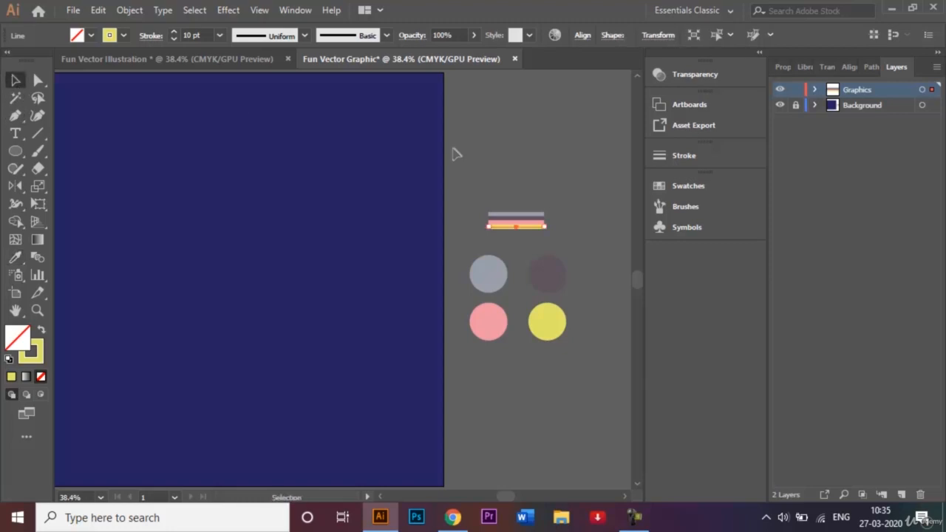
{"action": "left_click", "coordinate": [497, 167]}
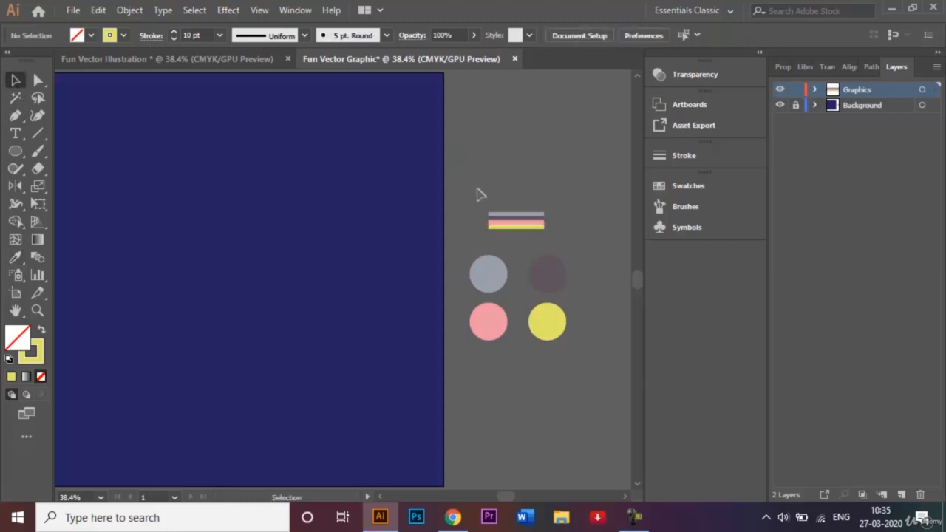
- Move the four-line stack below the palette circles and create a new art brush from it with the default options
{"action": "left_click_drag", "start_coordinate": [541, 222], "coordinate": [474, 385]}
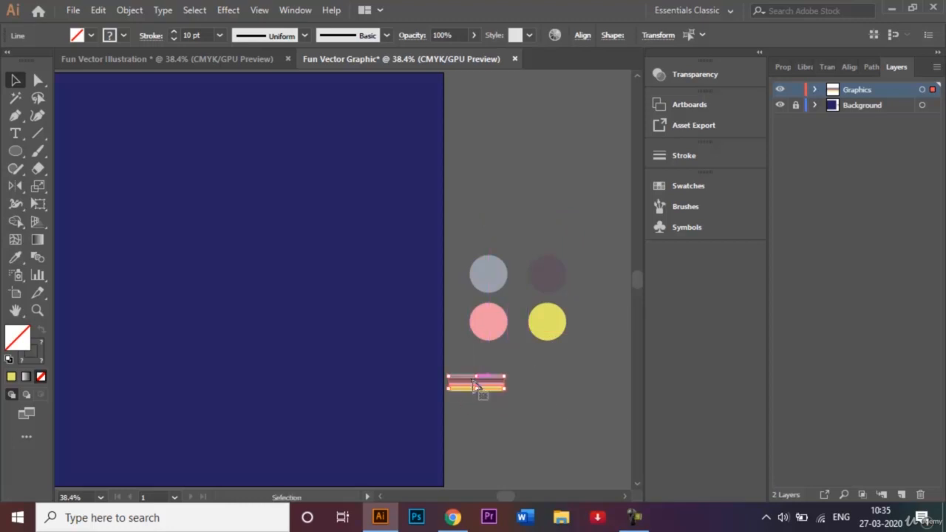
{"action": "left_click", "coordinate": [708, 210]}
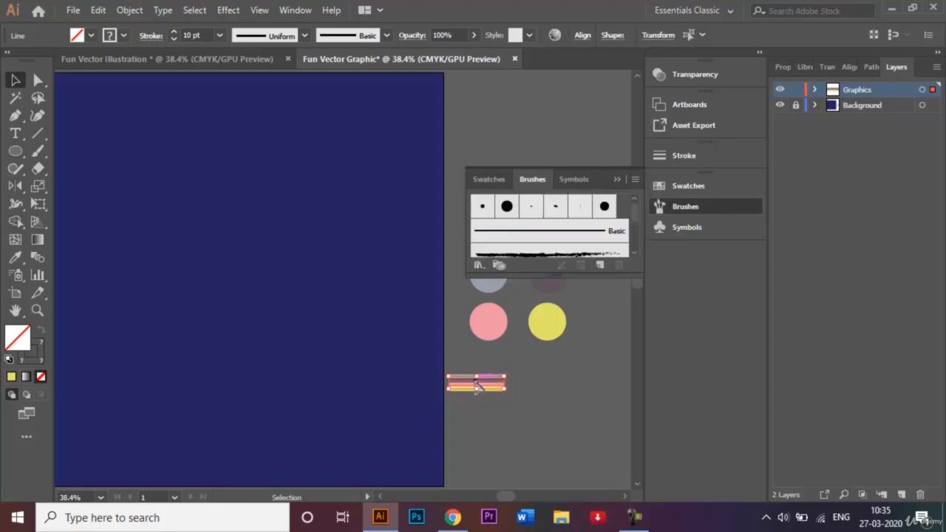
{"action": "mouse_move", "coordinate": [477, 385]}
{"action": "left_mouse_down"}
{"action": "mouse_move", "coordinate": [566, 207]}
{"action": "mouse_move", "coordinate": [555, 234]}
{"action": "left_mouse_up"}
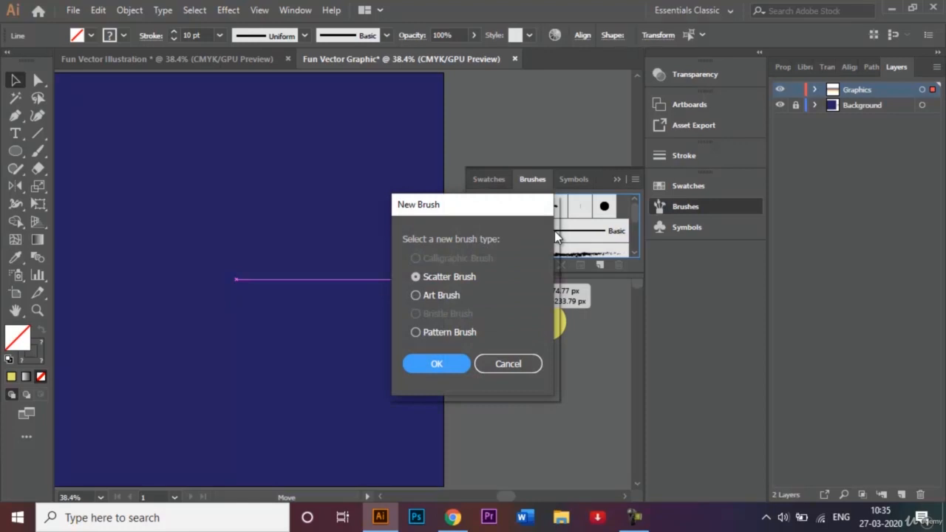
{"action": "left_click", "coordinate": [416, 295]}
{"action": "left_click", "coordinate": [456, 365]}
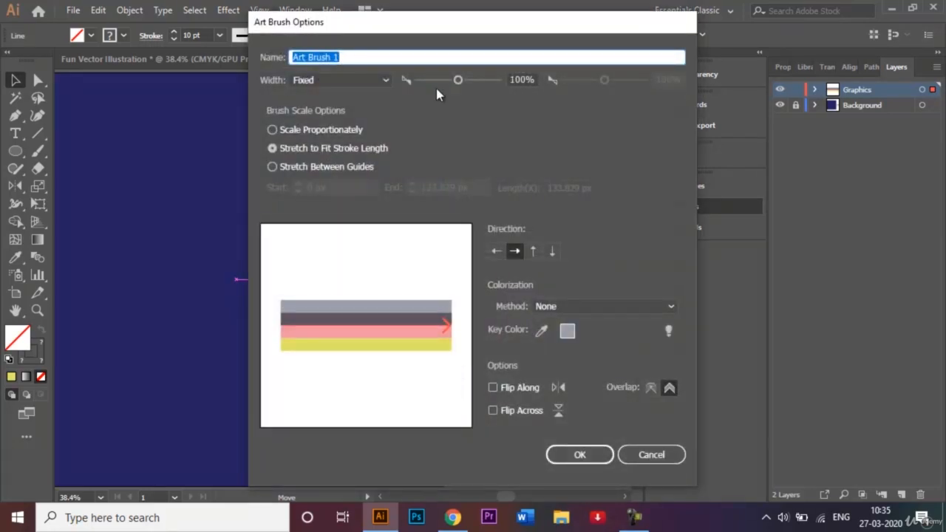
{"action": "left_click", "coordinate": [581, 454]}
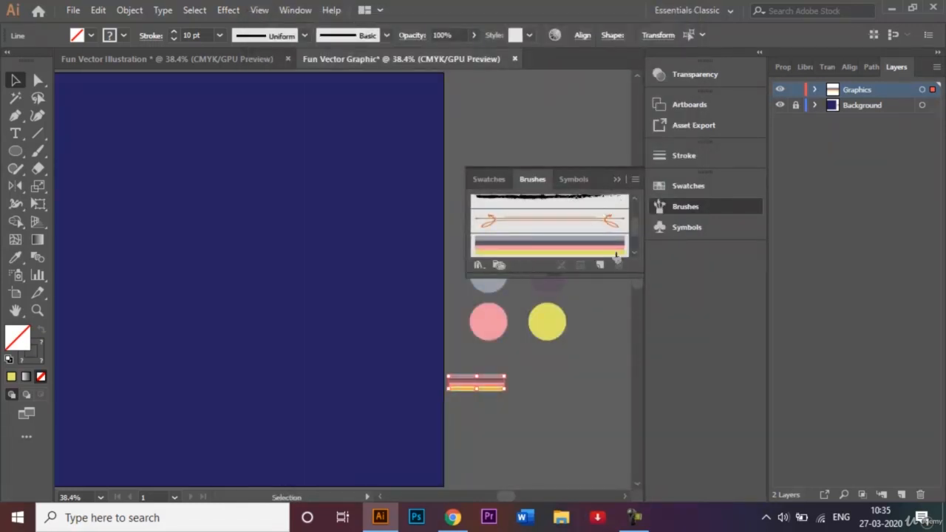
{"action": "left_click", "coordinate": [617, 179]}
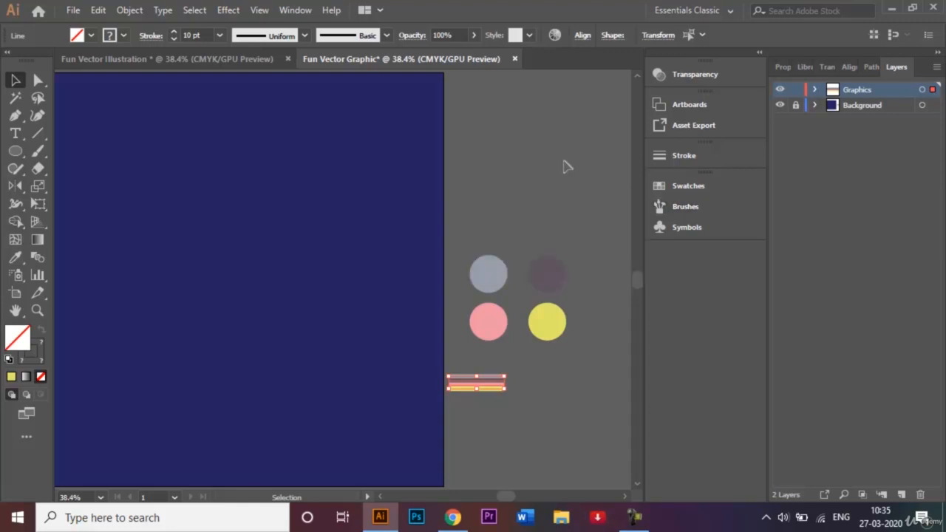
- Switch to the Pen tool and set the stroke colour to a light green swatch with the line stack still selected
{"action": "scroll", "coordinate": [563, 166], "scroll_direction": "left", "scroll_amount": 3}
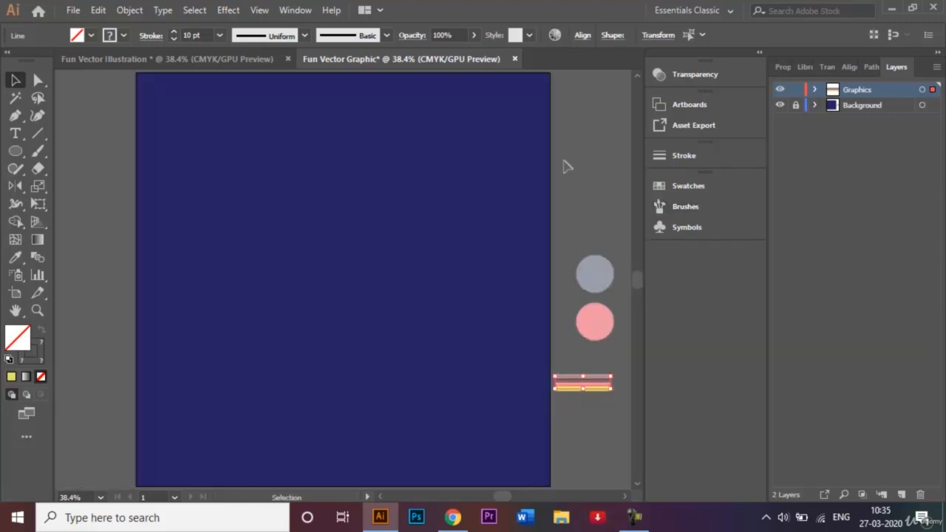
{"action": "left_click", "coordinate": [16, 116]}
{"action": "left_click", "coordinate": [123, 35]}
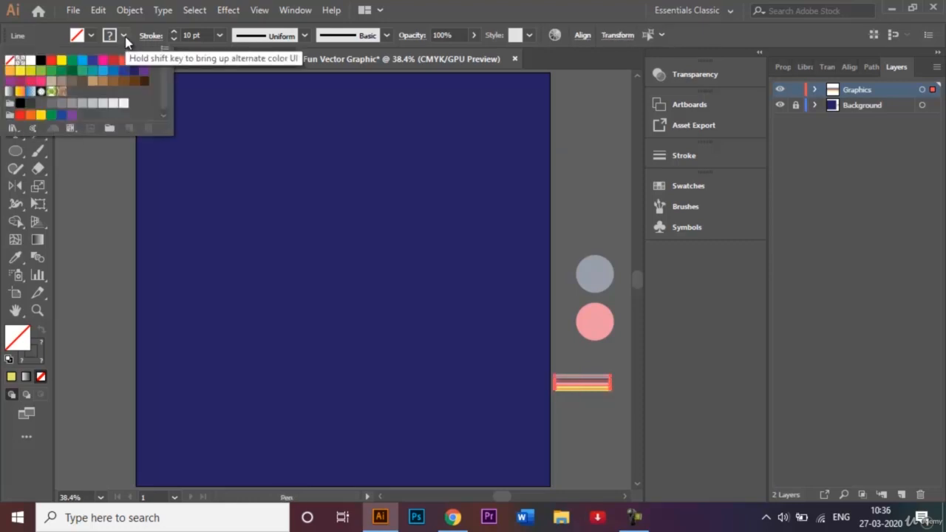
{"action": "left_click", "coordinate": [41, 70]}
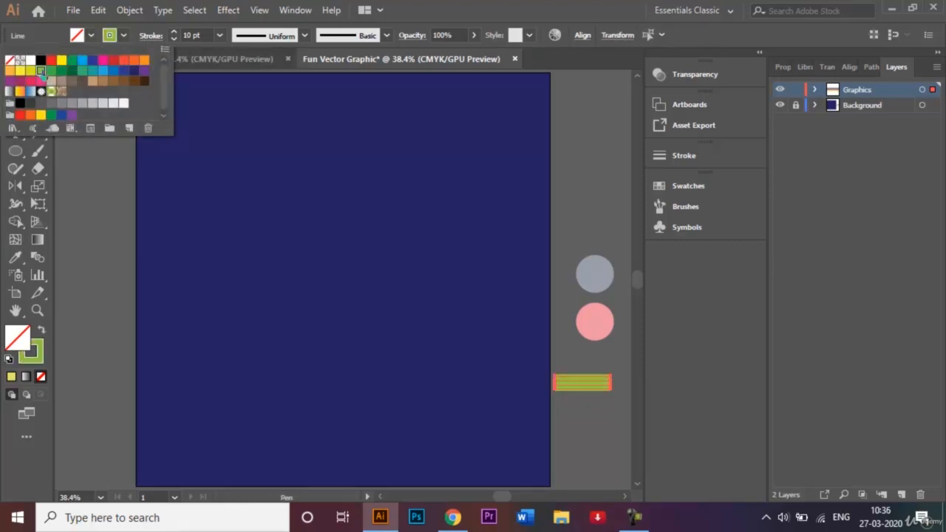
- Draw an open, self-crossing zigzag path of 14 straight-segment anchor points across the whole artboard, ending near its lower-left corner
{"action": "left_click", "coordinate": [158, 186]}
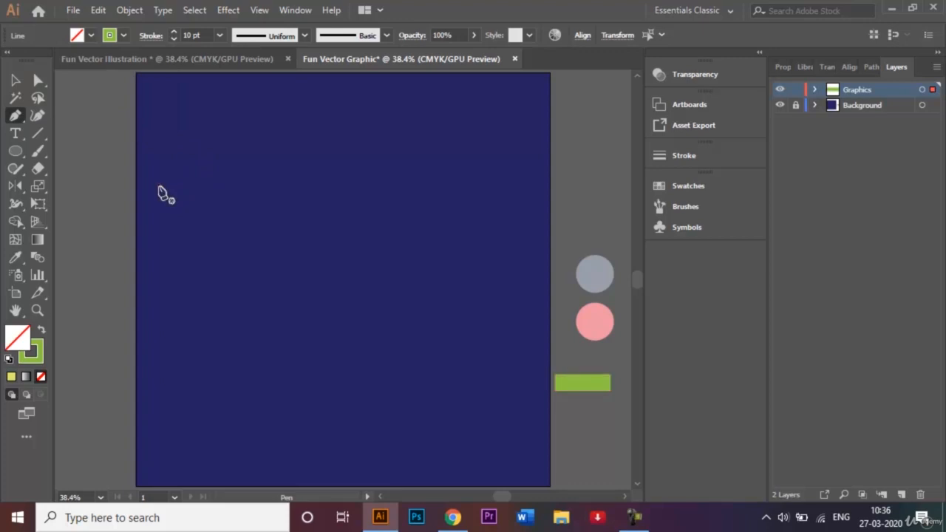
{"action": "left_click", "coordinate": [315, 101]}
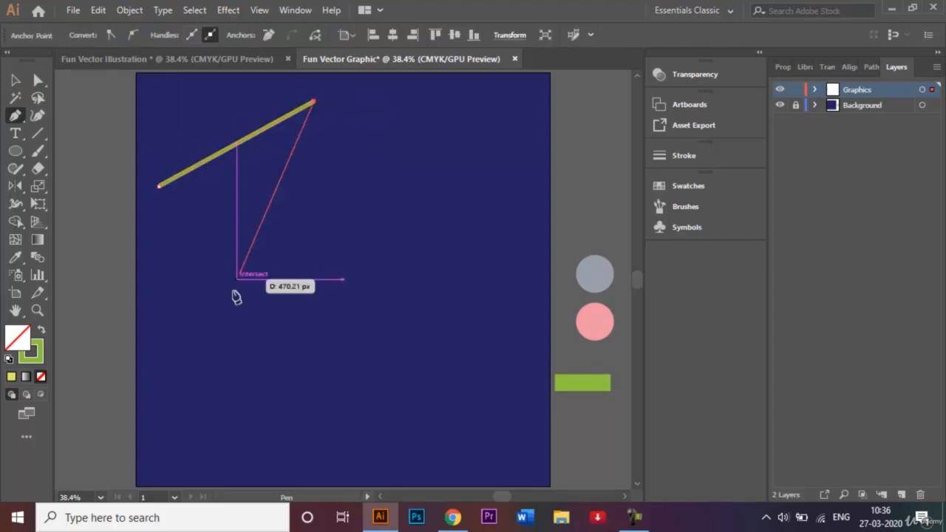
{"action": "left_click", "coordinate": [212, 342]}
{"action": "left_click", "coordinate": [185, 111]}
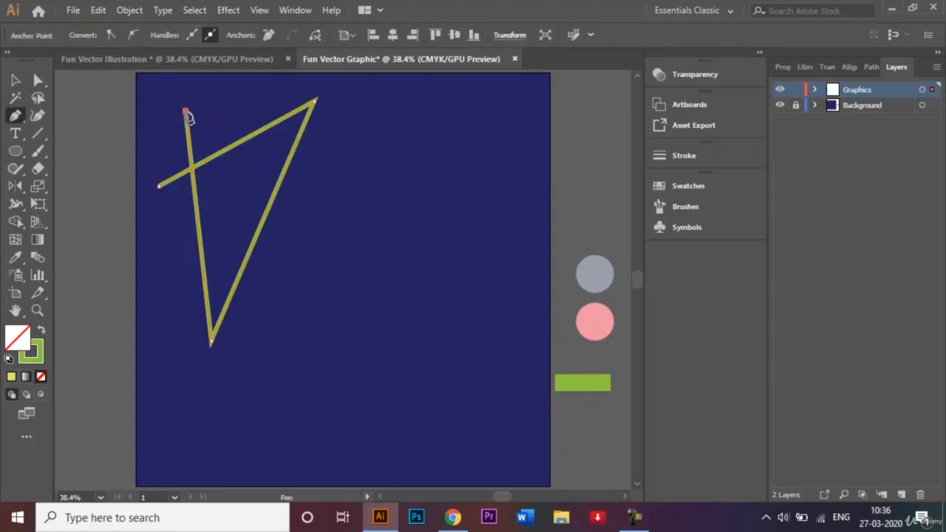
{"action": "left_click", "coordinate": [502, 176]}
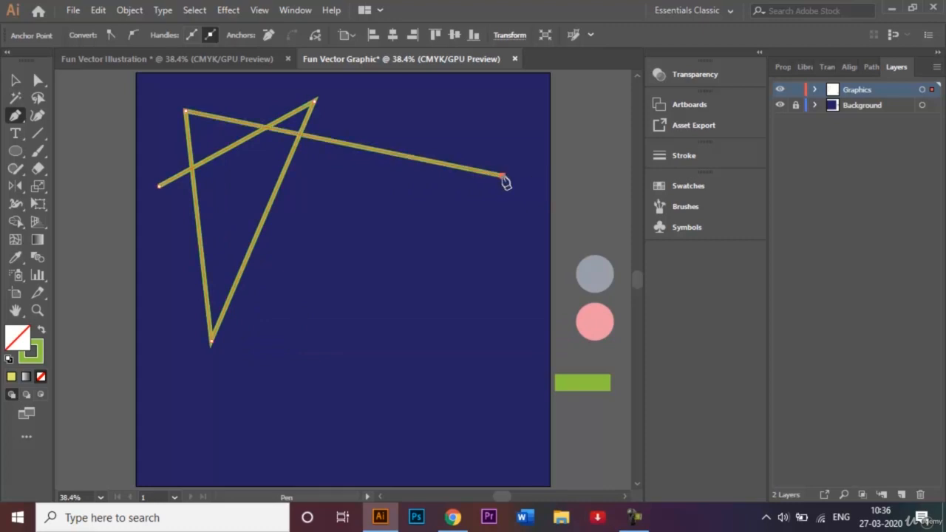
{"action": "left_click", "coordinate": [253, 472]}
{"action": "left_click", "coordinate": [169, 398]}
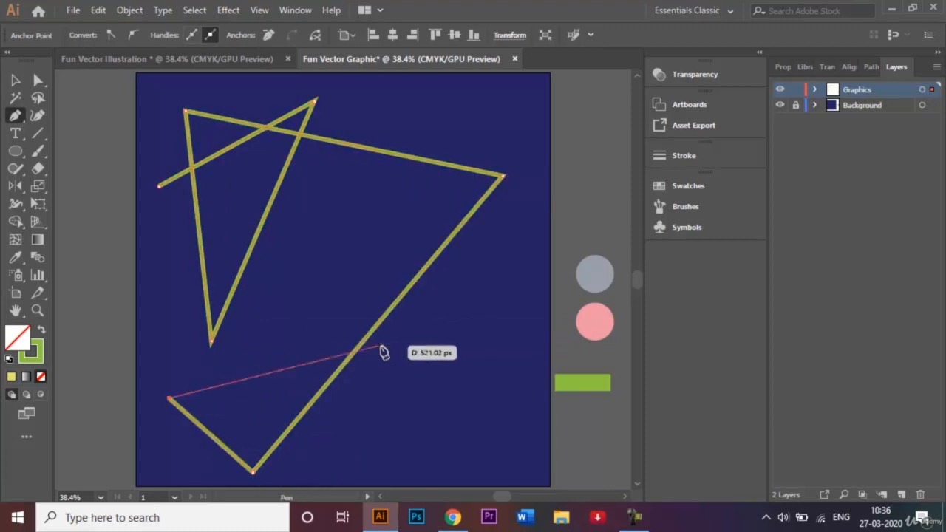
{"action": "left_click", "coordinate": [467, 331]}
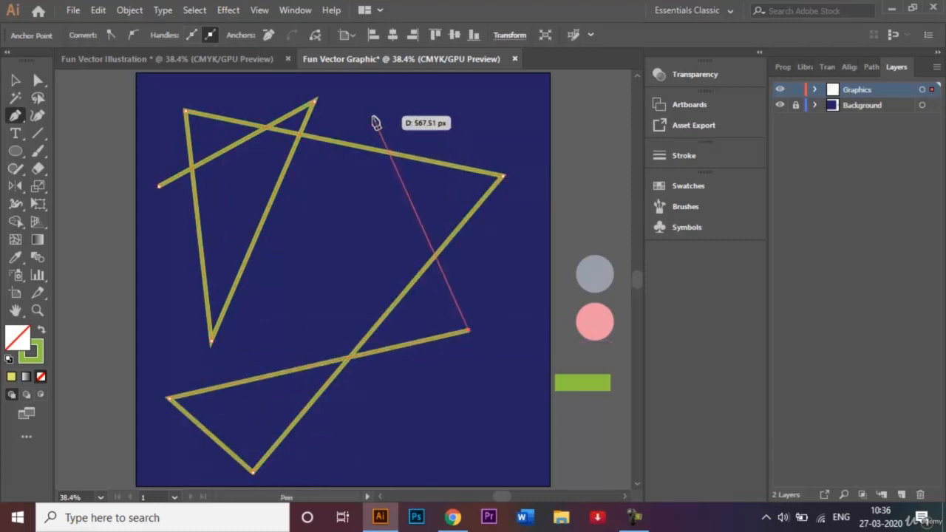
{"action": "left_click", "coordinate": [372, 117]}
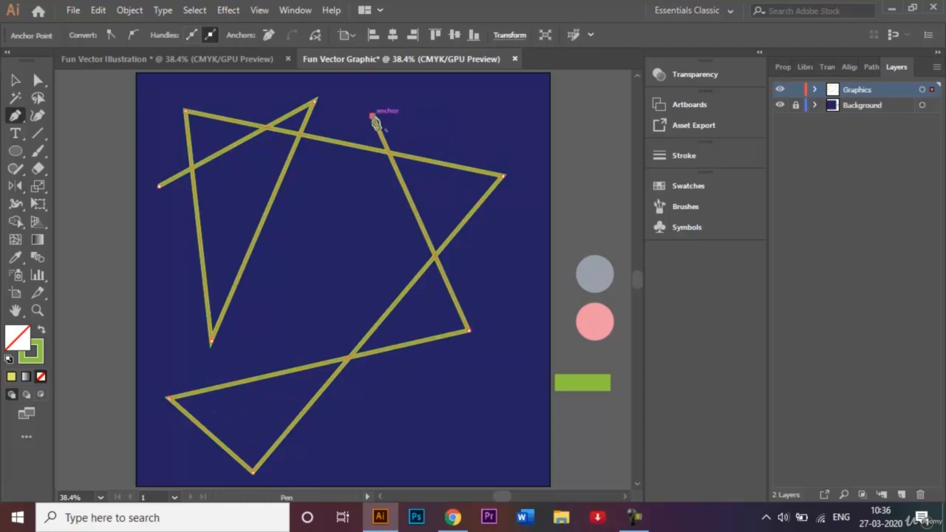
{"action": "left_click", "coordinate": [338, 473]}
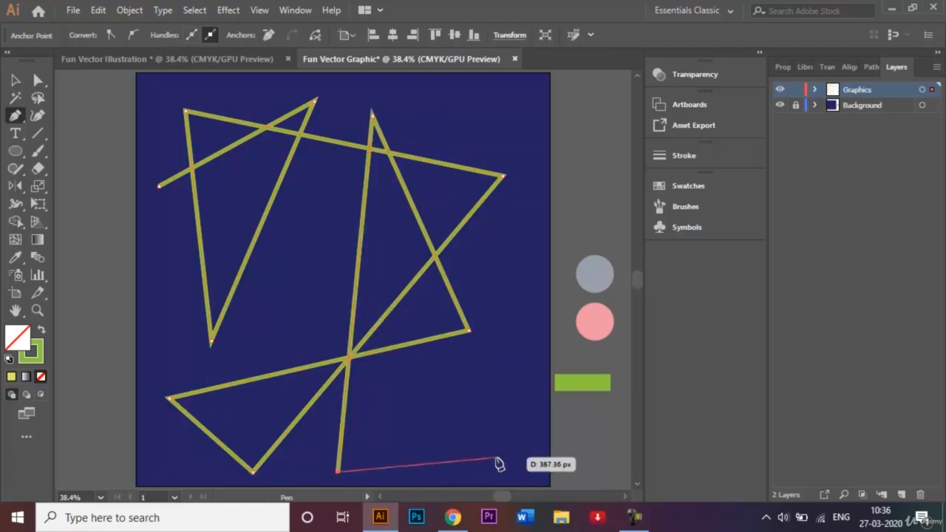
{"action": "left_click", "coordinate": [535, 472]}
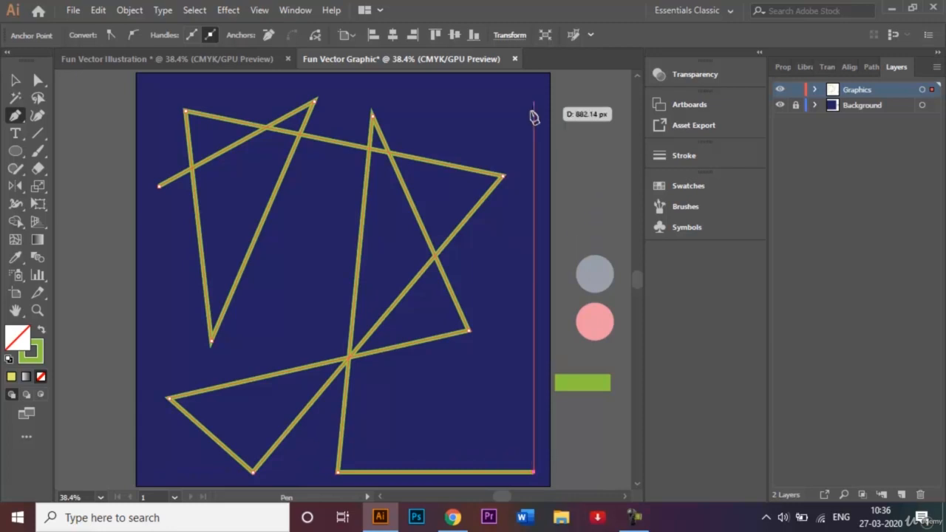
{"action": "left_click", "coordinate": [533, 90]}
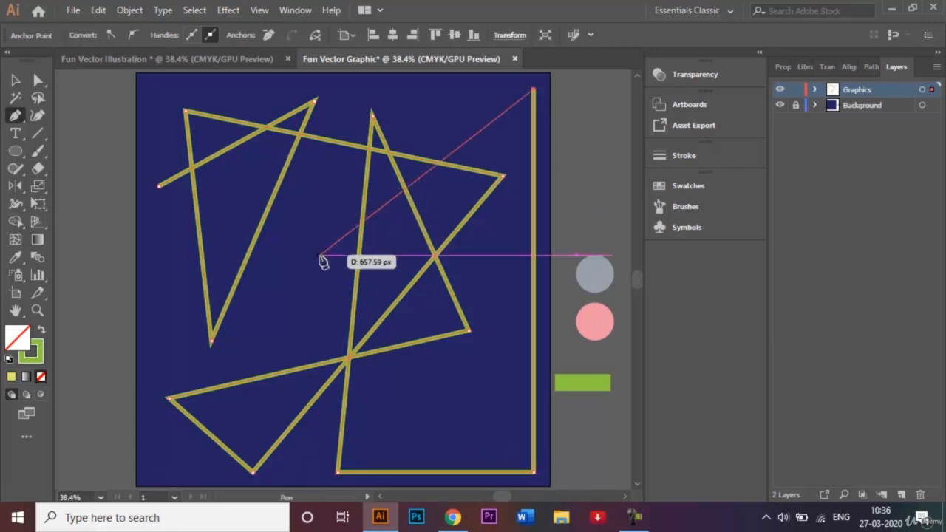
{"action": "left_click", "coordinate": [236, 346]}
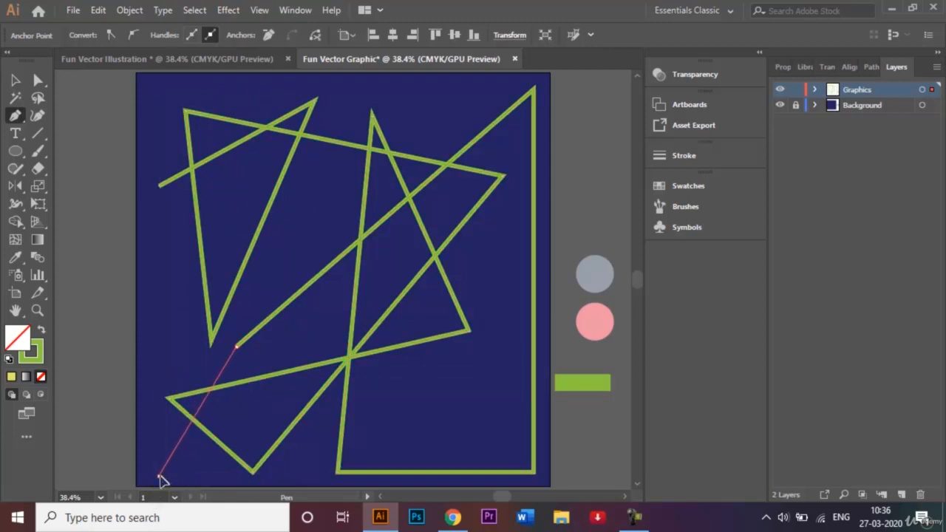
{"action": "left_click", "coordinate": [160, 475]}
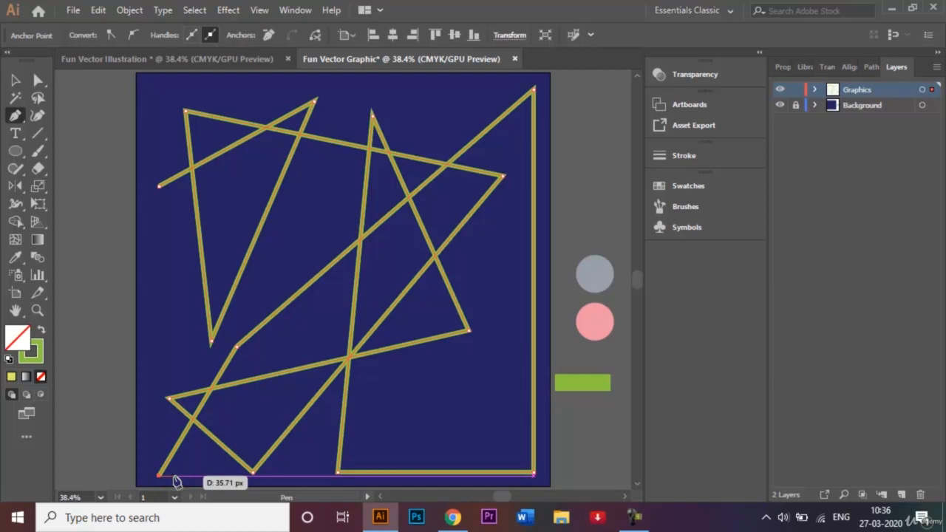
- Apply the four-colour striped art brush to the zigzag path
{"action": "left_click", "coordinate": [17, 81]}
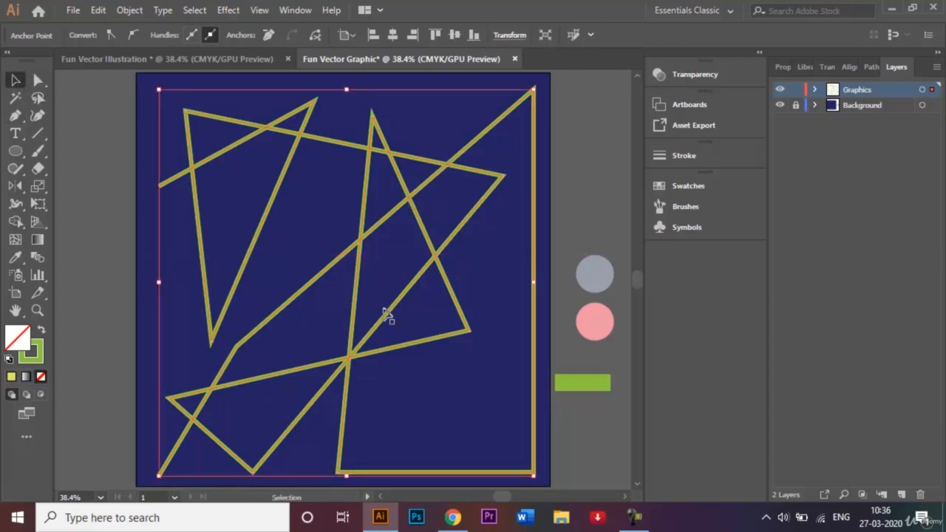
{"action": "left_click", "coordinate": [717, 200]}
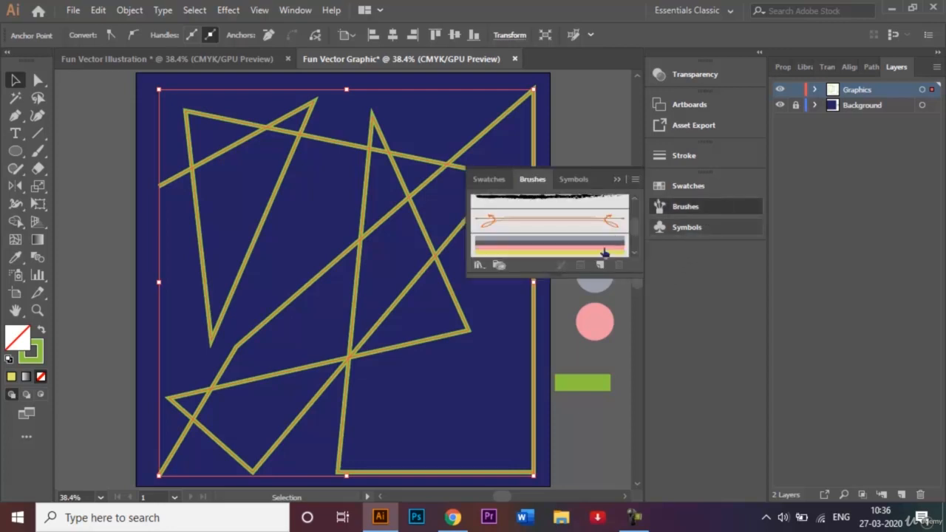
{"action": "left_click", "coordinate": [604, 252]}
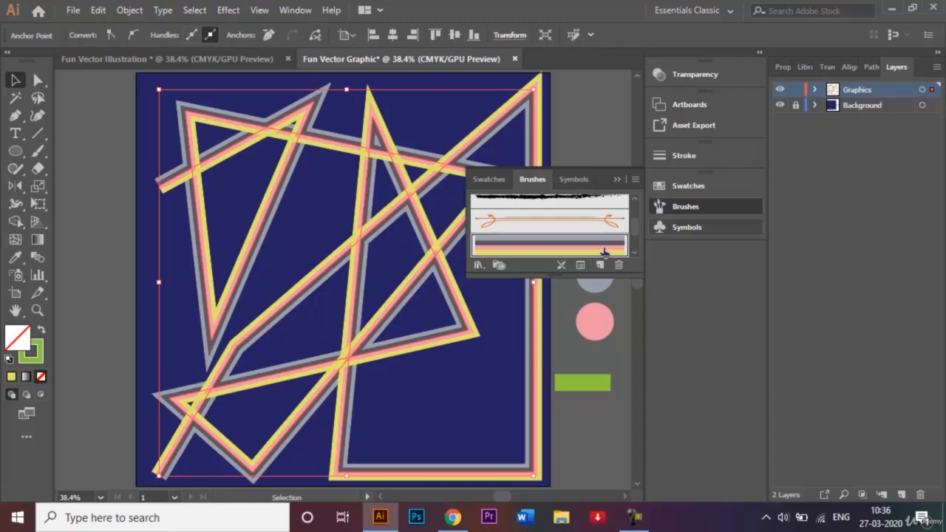
{"action": "left_click", "coordinate": [617, 181]}
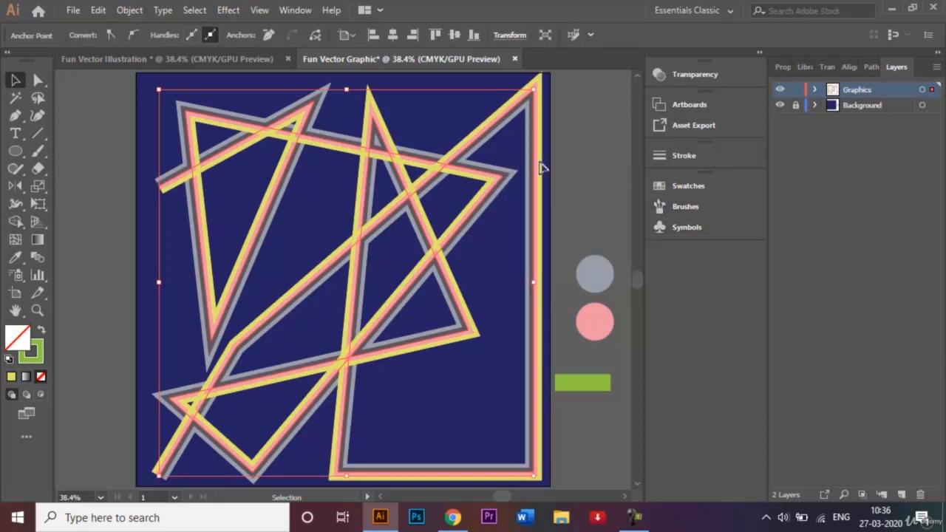
- Scale the striped zigzag path down slightly about its centre, keeping its proportions, to leave more margin inside the artboard
{"action": "left_click", "coordinate": [581, 200]}
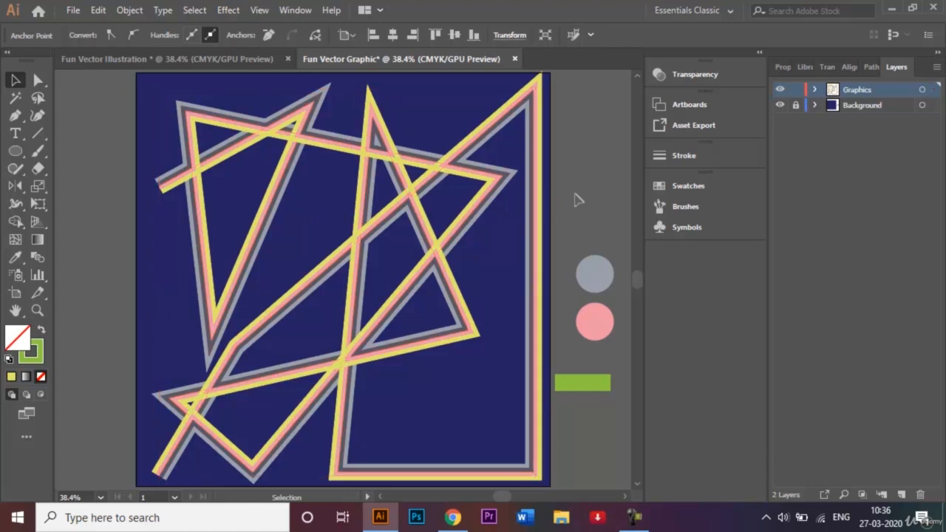
{"action": "left_click", "coordinate": [535, 170]}
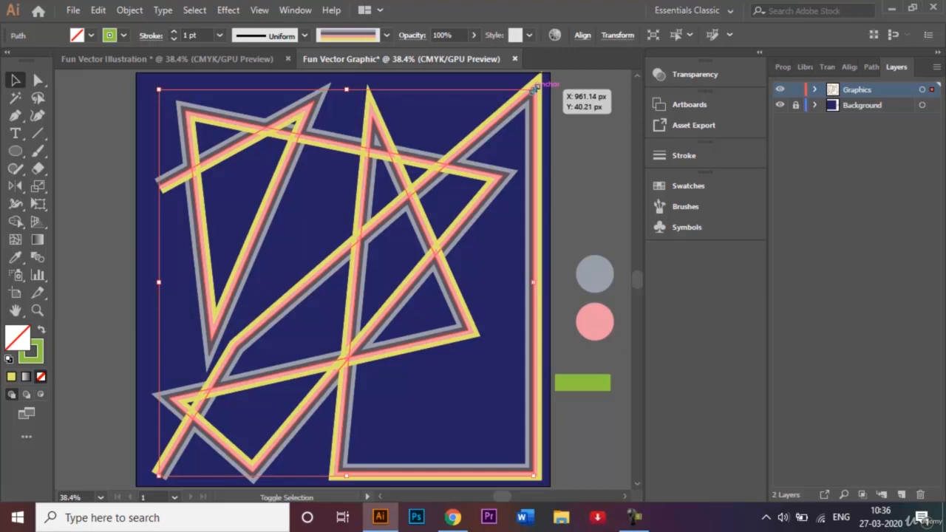
{"action": "left_click_drag", "start_coordinate": [533, 88], "coordinate": [528, 94]}
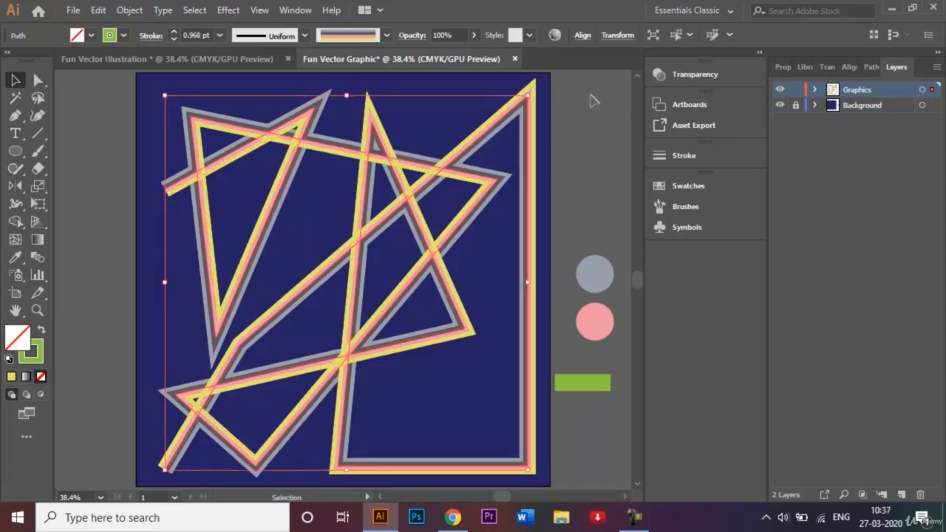
- Nudge the striped zigzag path slightly left to balance its margins inside the artboard
{"action": "key", "text": "shift+Left"}
{"action": "key", "text": "shift+Left"}
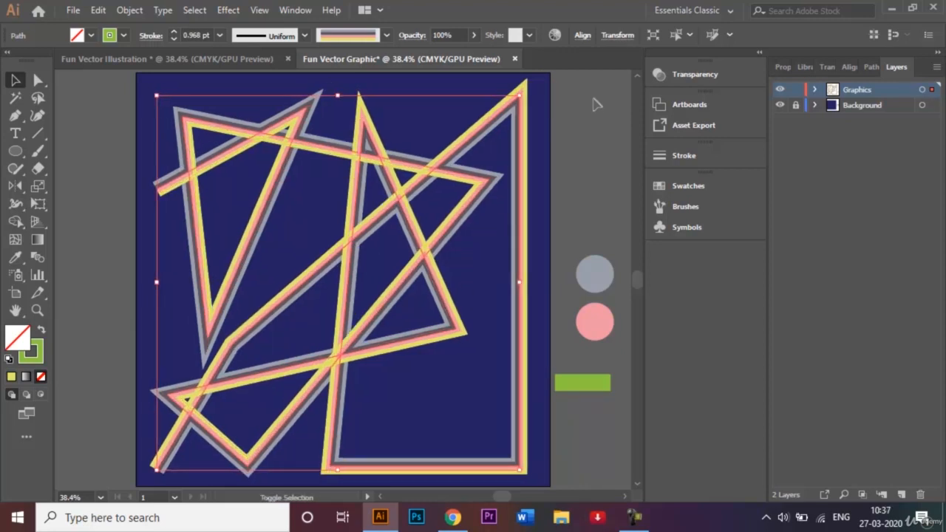
{"action": "key", "text": "shift+Right"}
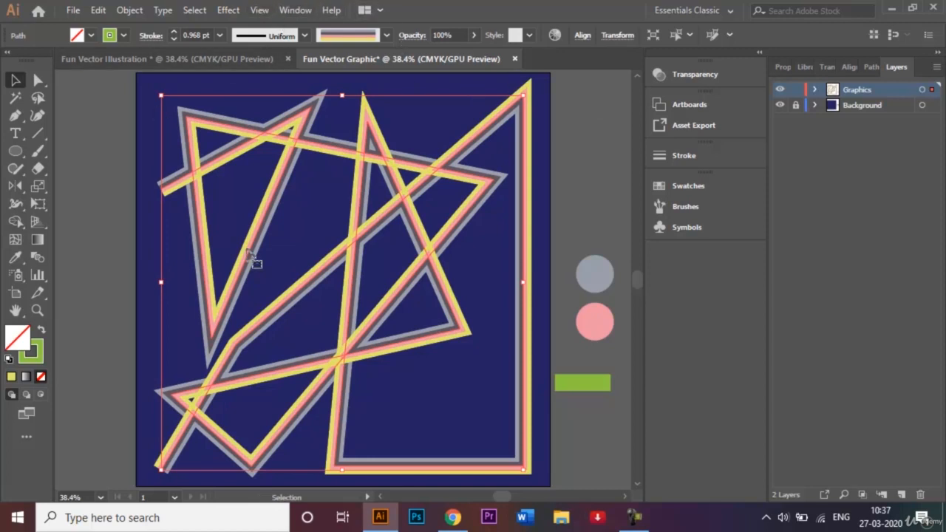
- Apply the Round Corners effect with a 30 px radius to the striped zigzag path and deselect it
{"action": "left_click", "coordinate": [228, 10]}
{"action": "mouse_move", "coordinate": [325, 180]}
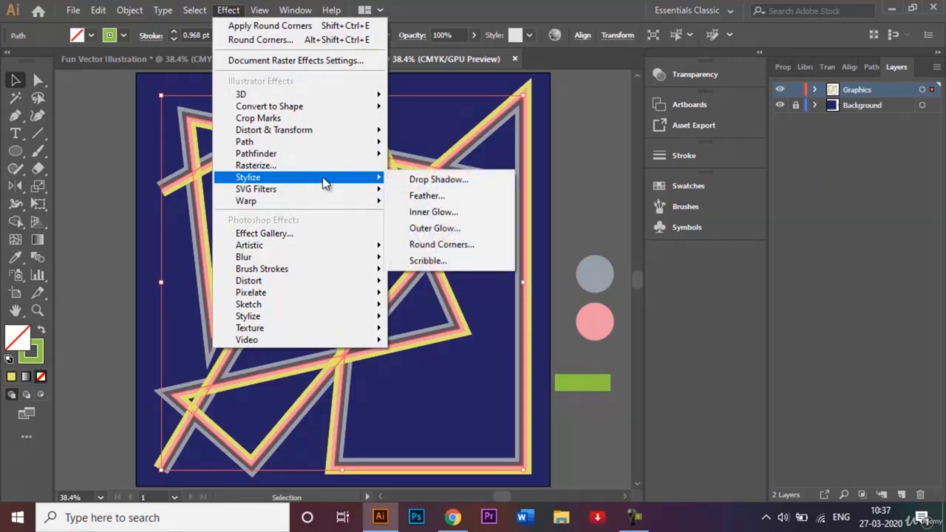
{"action": "left_click", "coordinate": [437, 246]}
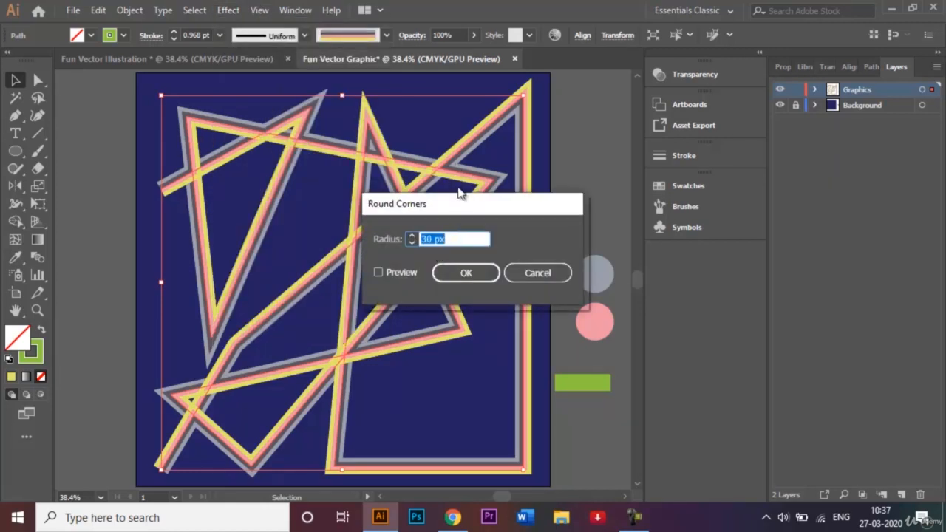
{"action": "left_click_drag", "start_coordinate": [466, 205], "coordinate": [646, 164]}
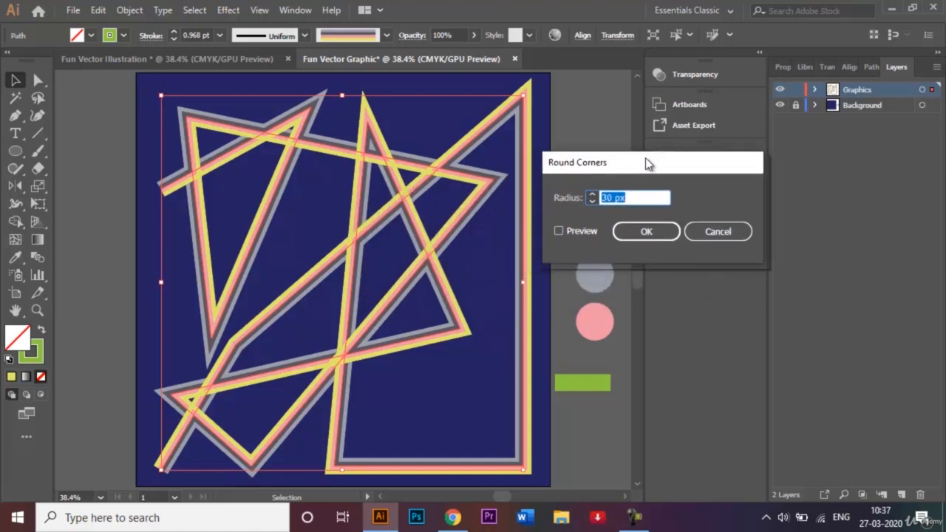
{"action": "left_click", "coordinate": [632, 233]}
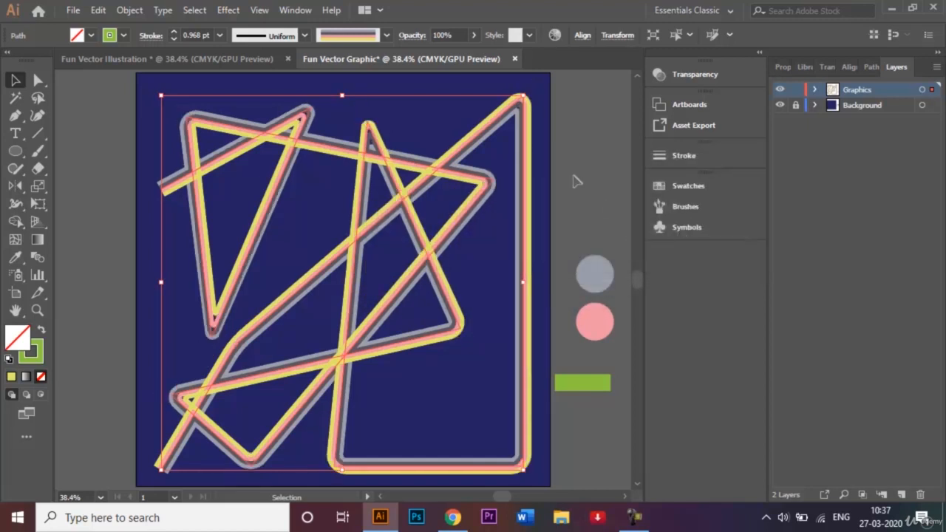
{"action": "left_click", "coordinate": [578, 156]}
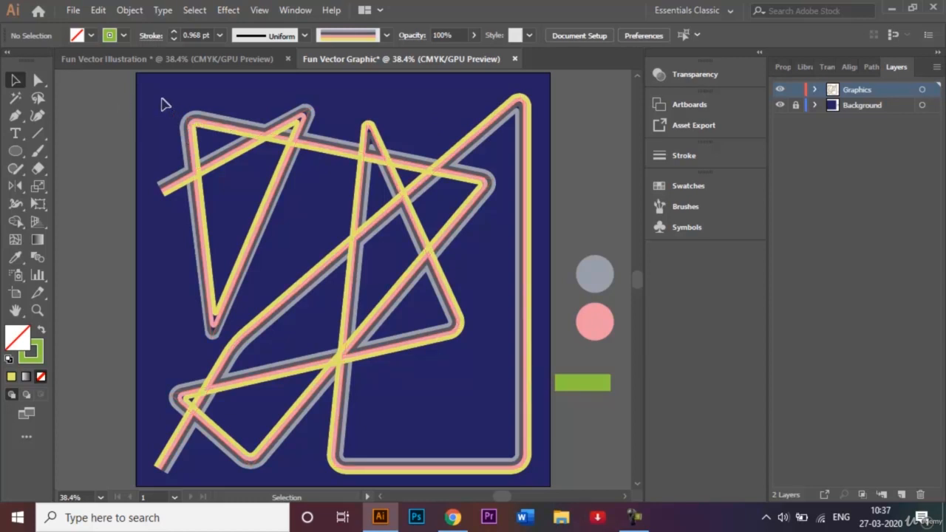
- Expand the appearance of the rounded zigzag path and ungroup the result into separate coloured stripes
{"action": "left_click", "coordinate": [518, 479]}
{"action": "left_click", "coordinate": [129, 11]}
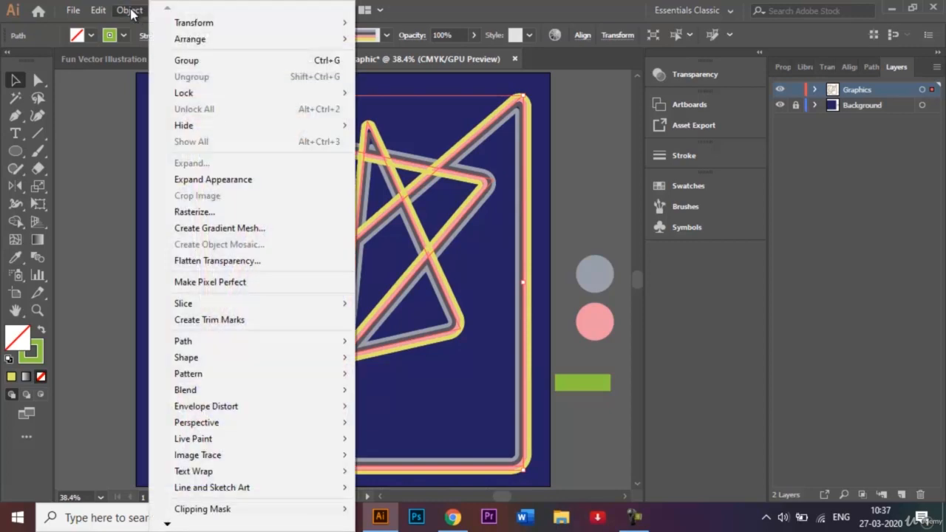
{"action": "left_click", "coordinate": [238, 184]}
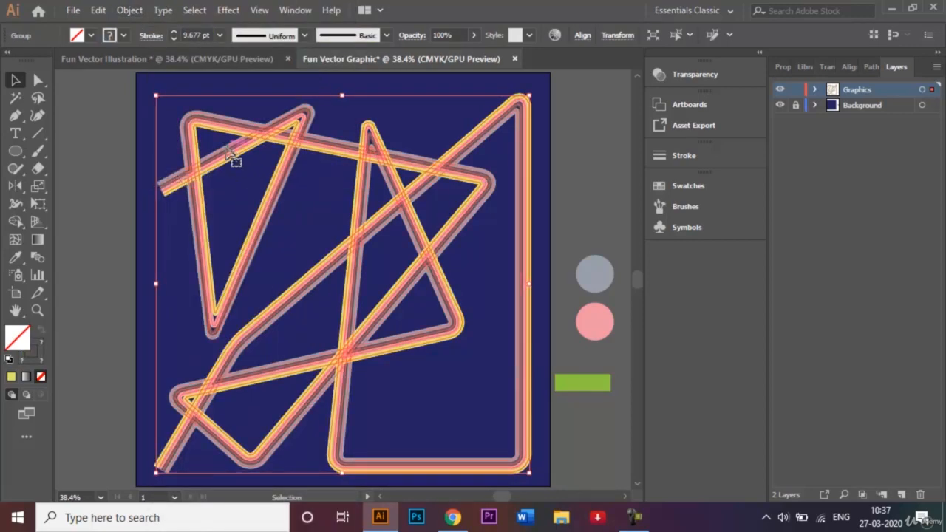
{"action": "right_click", "coordinate": [227, 146]}
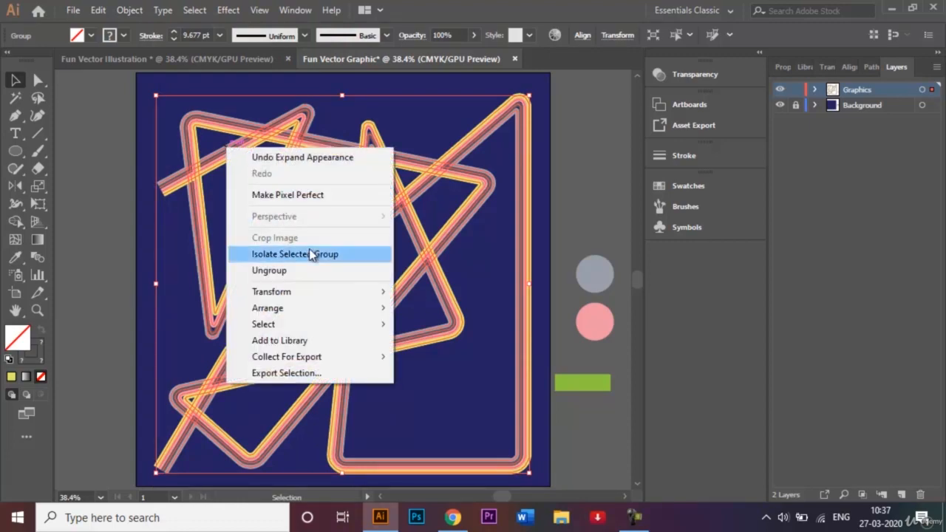
{"action": "left_click", "coordinate": [329, 271]}
{"action": "left_click", "coordinate": [584, 221]}
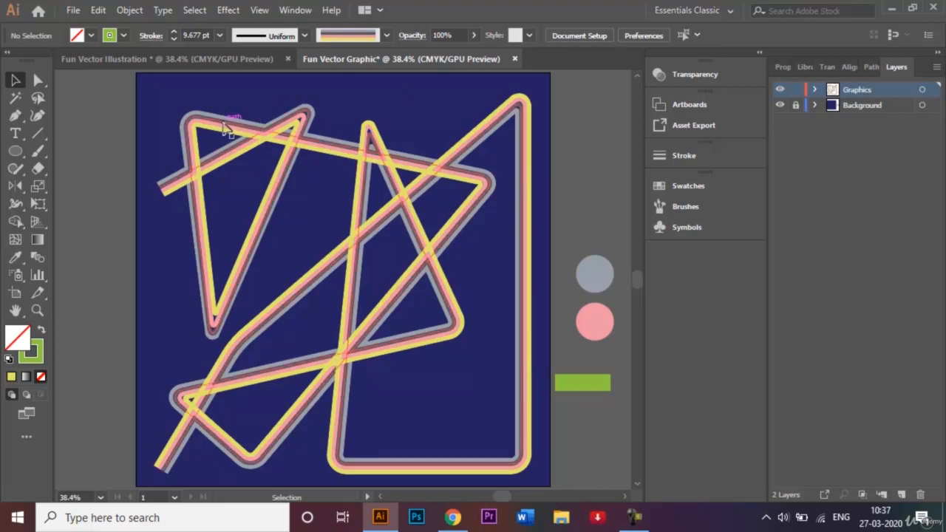
- With Direct Selection, extend the grey and pink stripes' upper-left ends outward along their direction towards the artboard's left edge
{"action": "key", "text": "ctrl+plus"}
{"action": "key", "text": "ctrl+plus"}
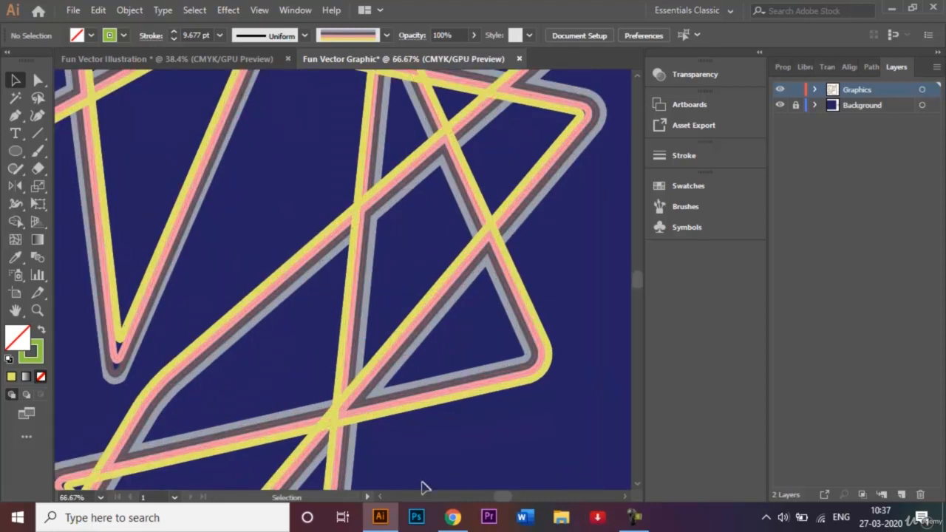
{"action": "left_click", "coordinate": [380, 497]}
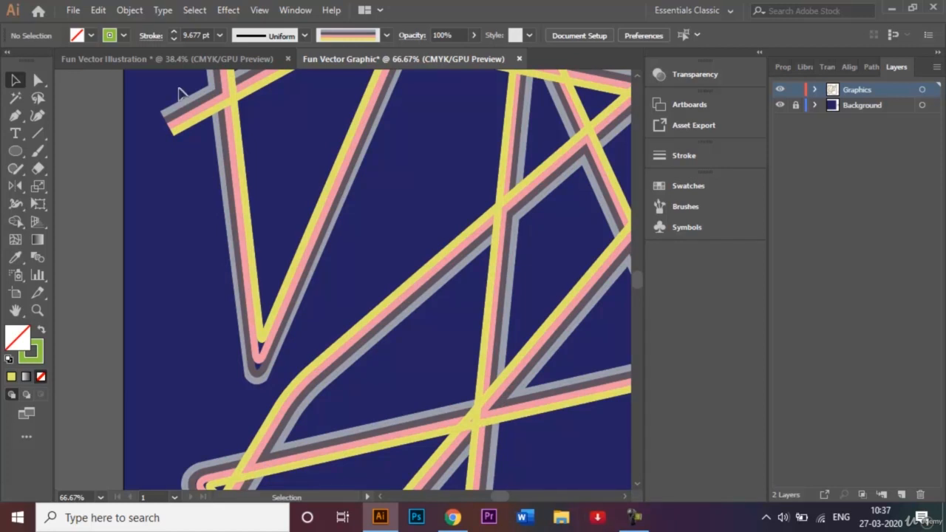
{"action": "left_click", "coordinate": [193, 136]}
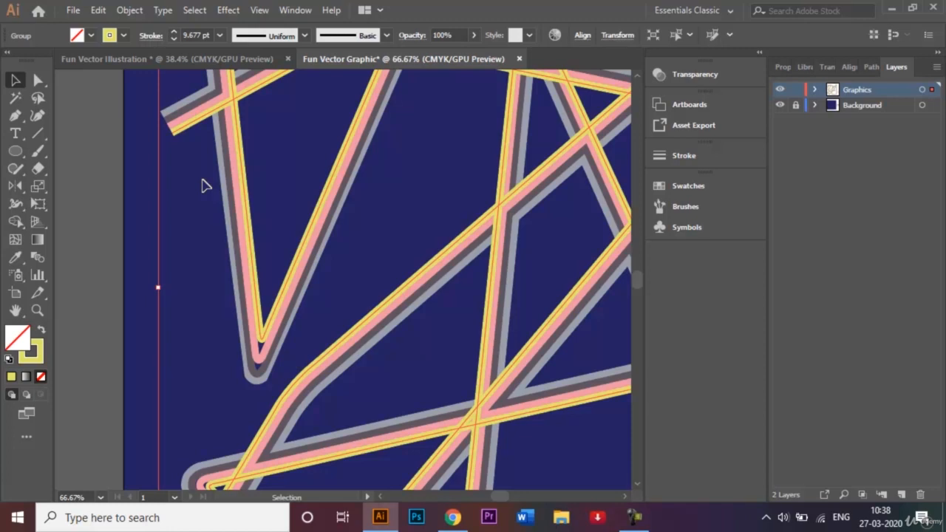
{"action": "left_click", "coordinate": [109, 114]}
{"action": "key", "text": "ctrl+plus"}
{"action": "key", "text": "ctrl+plus"}
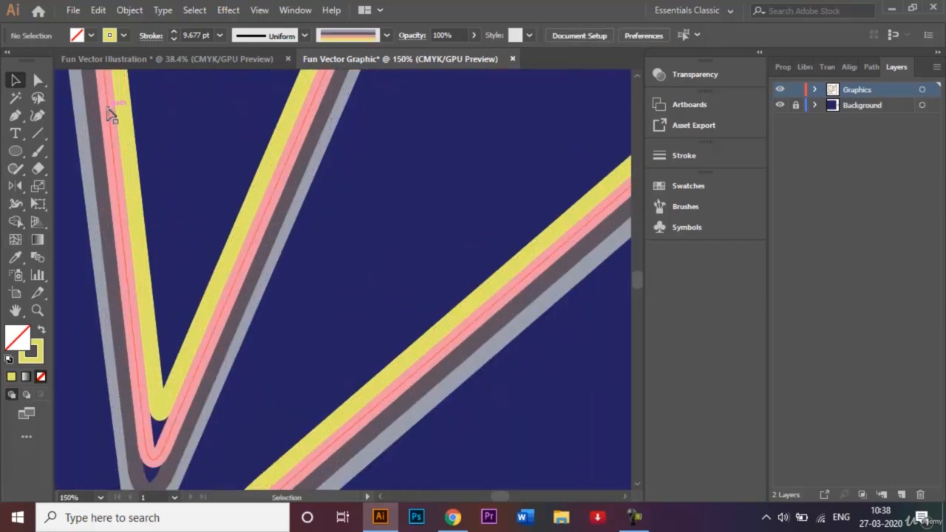
{"action": "left_click", "coordinate": [381, 497]}
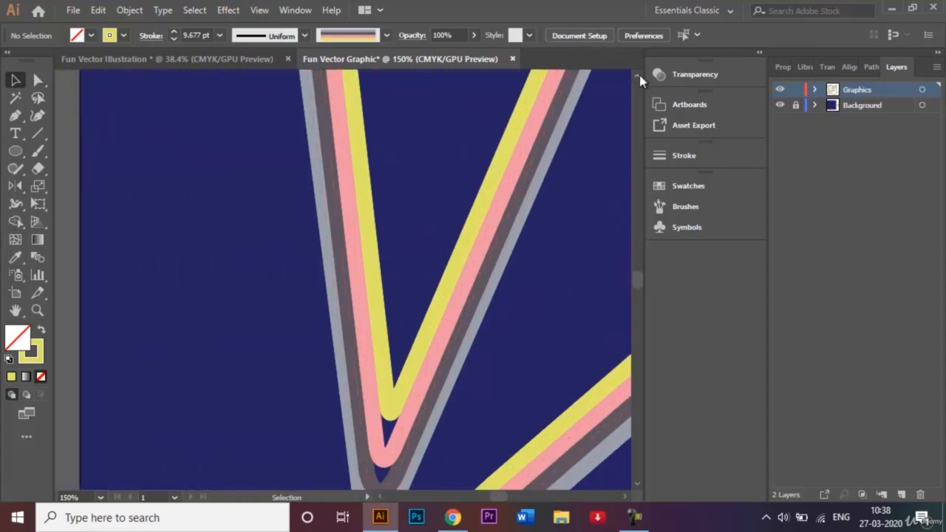
{"action": "left_click", "coordinate": [639, 76]}
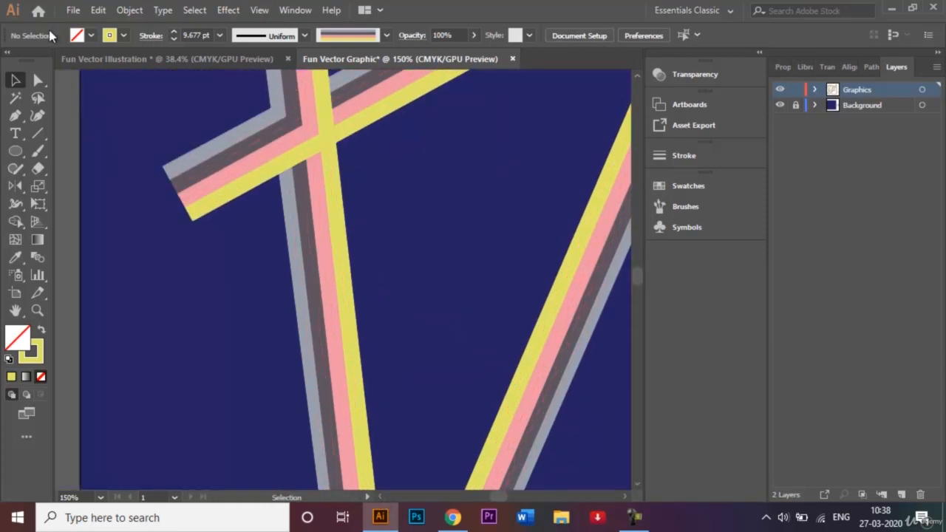
{"action": "left_click", "coordinate": [37, 81]}
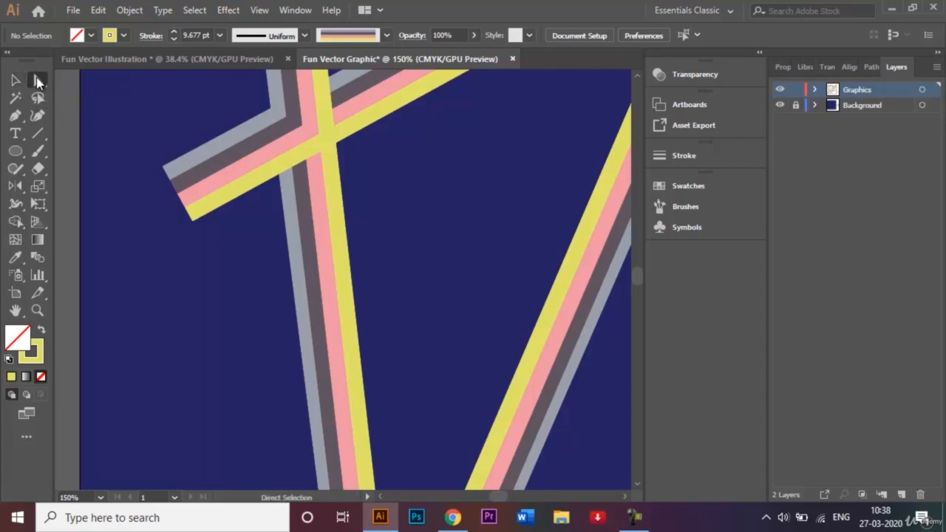
{"action": "left_click", "coordinate": [165, 174]}
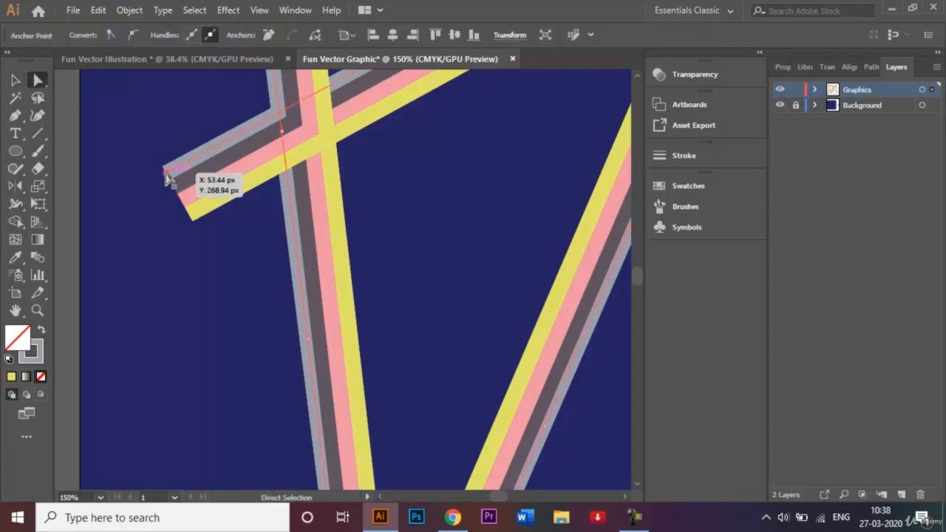
{"action": "left_click_drag", "start_coordinate": [165, 174], "coordinate": [103, 208]}
{"action": "left_click", "coordinate": [179, 195]}
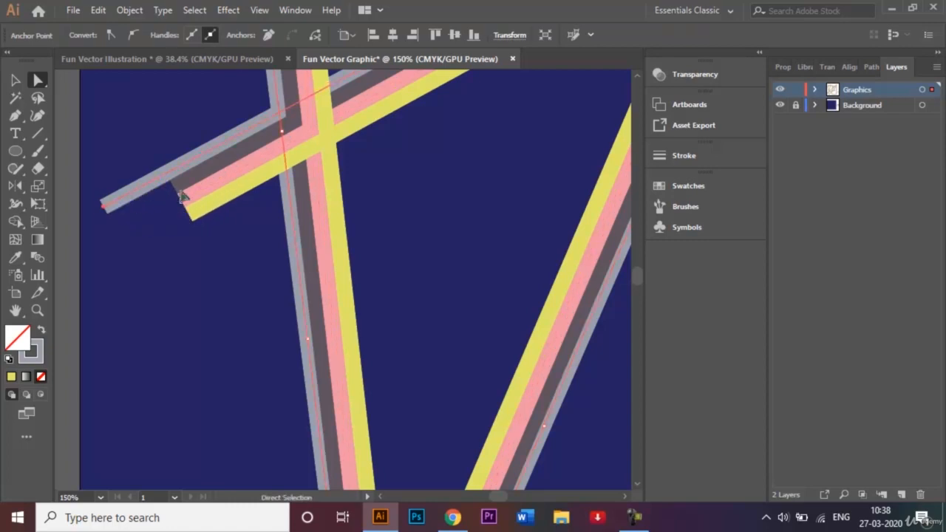
{"action": "left_click_drag", "start_coordinate": [180, 201], "coordinate": [103, 246]}
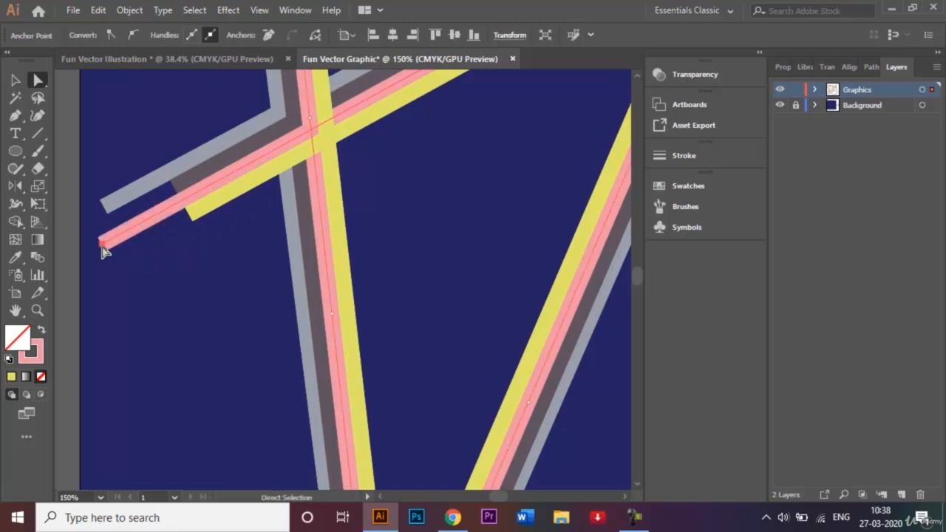
- Shorten the yellow stripe's upper-left end and extend the dark mauve one slightly so the four ends are staggered
{"action": "left_click", "coordinate": [190, 217]}
{"action": "left_click_drag", "start_coordinate": [190, 218], "coordinate": [218, 198]}
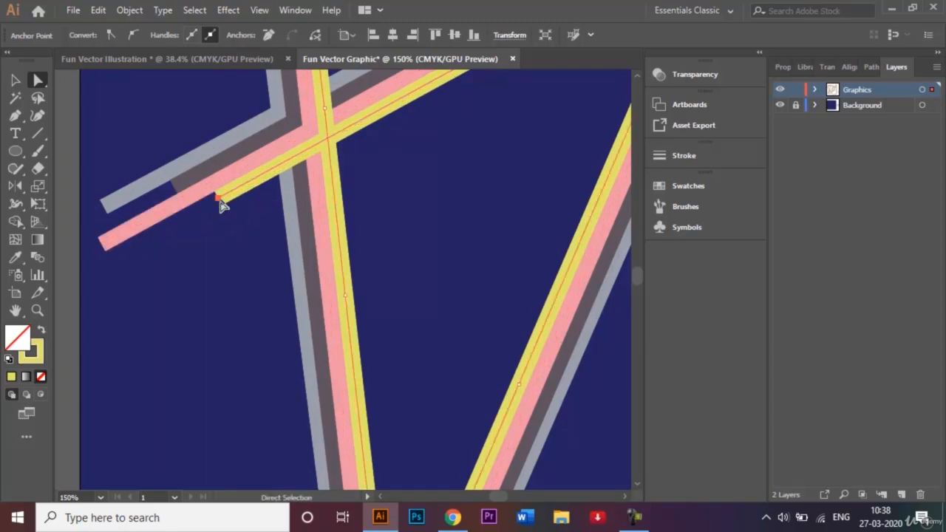
{"action": "left_click", "coordinate": [174, 189]}
{"action": "left_click_drag", "start_coordinate": [173, 191], "coordinate": [151, 198]}
- Extend the yellow stripe's lower-left end along its direction and nudge its end point flush against the pink stripe
{"action": "key", "text": "ctrl+0"}
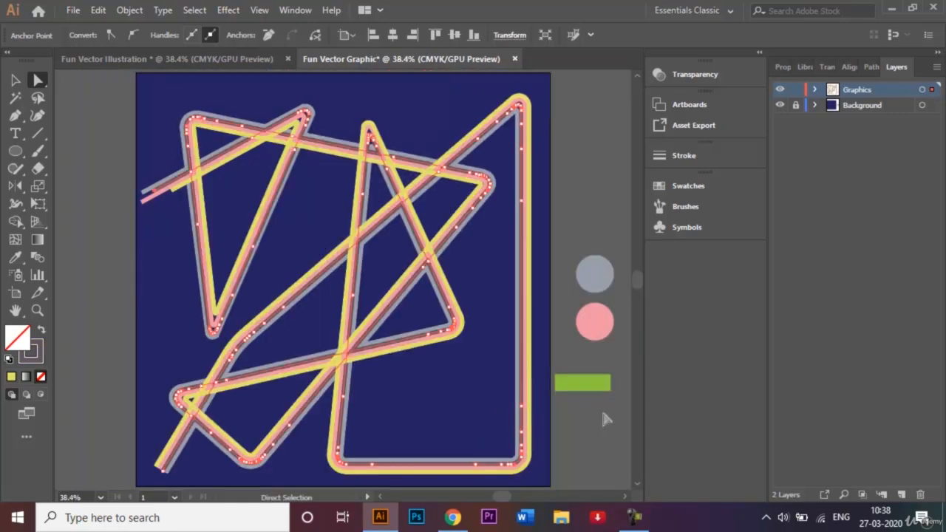
{"action": "left_click", "coordinate": [157, 468]}
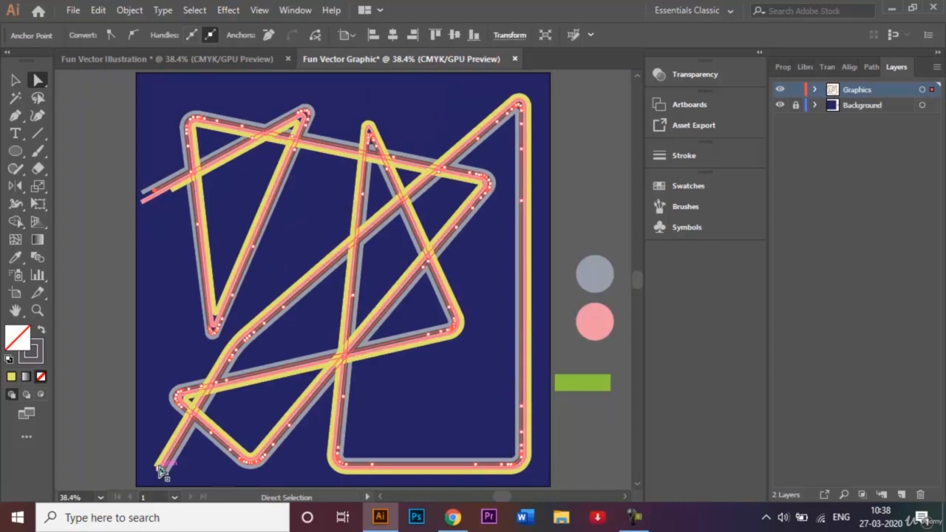
{"action": "key", "text": "v"}
{"action": "key", "text": "ctrl+equal"}
{"action": "key", "text": "ctrl+equal"}
{"action": "key", "text": "ctrl+equal"}
{"action": "key", "text": "ctrl+equal"}
{"action": "key", "text": "ctrl+equal"}
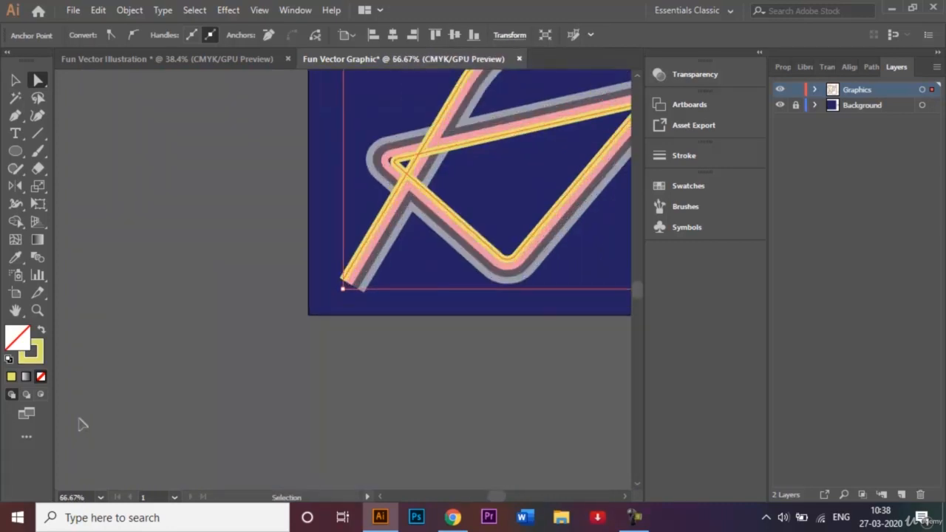
{"action": "key", "text": "a"}
{"action": "key", "text": "ctrl+equal"}
{"action": "key", "text": "ctrl+equal"}
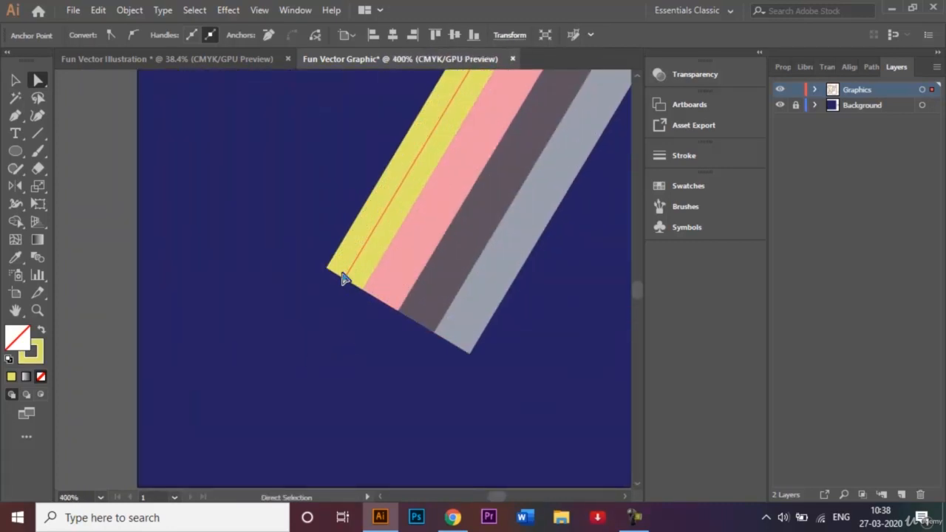
{"action": "left_click_drag", "start_coordinate": [344, 278], "coordinate": [261, 411]}
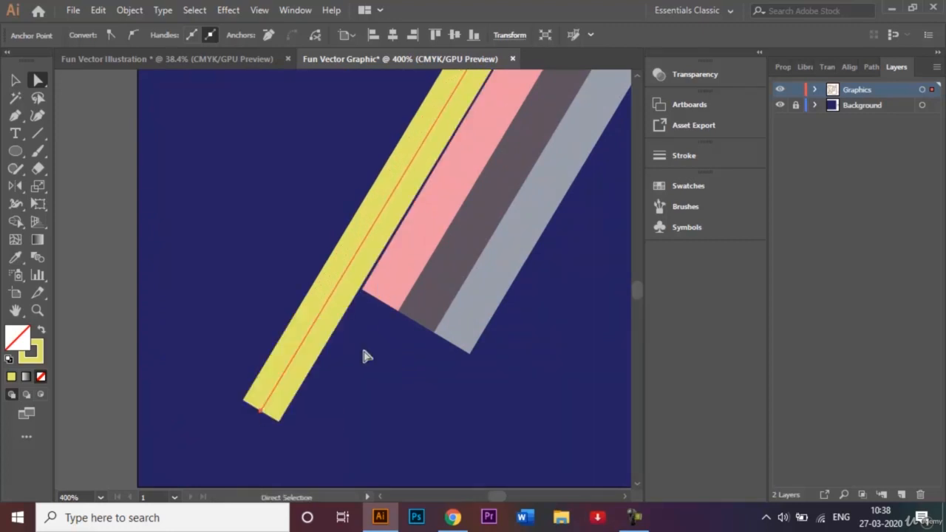
{"action": "key", "text": "Right"}
{"action": "key", "text": "Right"}
{"action": "key", "text": "Left"}
{"action": "key", "text": "Left"}
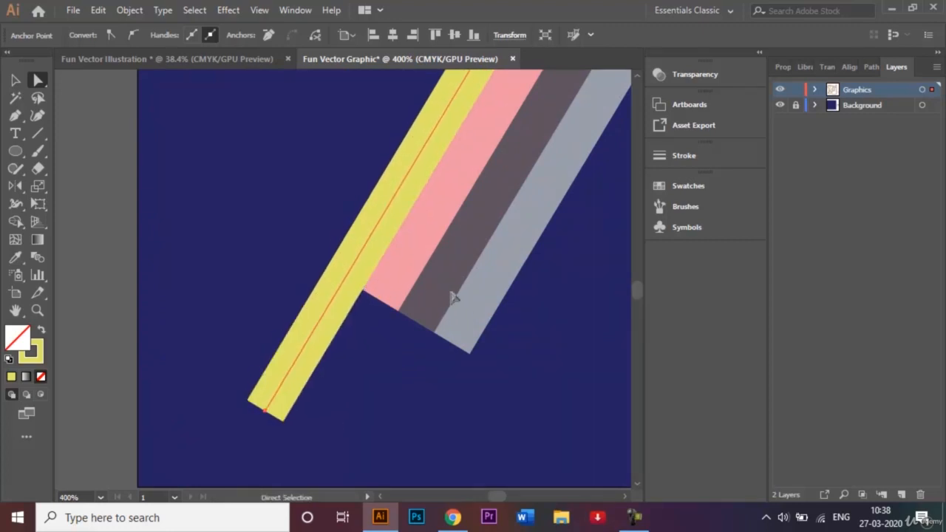
{"action": "key", "text": "Right"}
- Shorten the pink stripe's lower-left end along its direction, keeping it aligned between the neighbouring stripes
{"action": "left_click", "coordinate": [379, 303]}
{"action": "left_click_drag", "start_coordinate": [381, 307], "coordinate": [412, 260]}
{"action": "key", "text": "Left"}
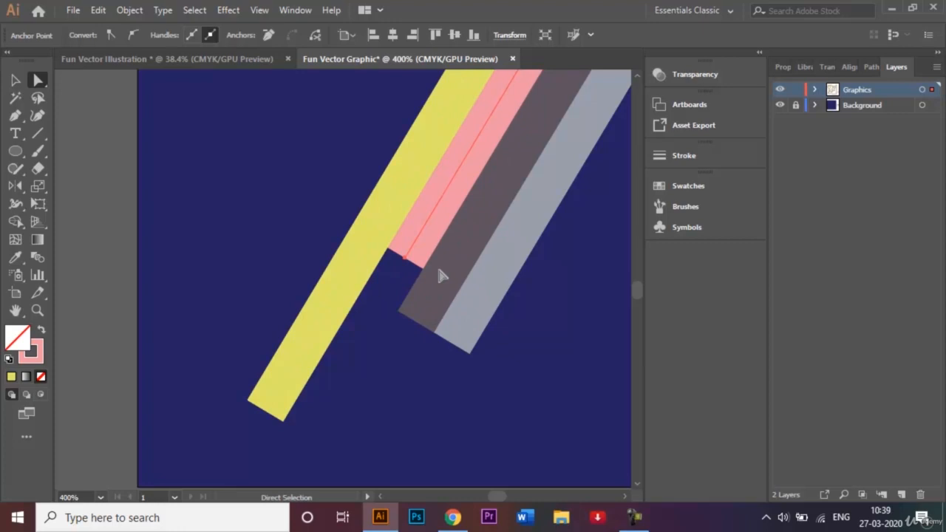
- Extend the dark mauve stripe's lower-left end, lengthen the grey one very slightly, and deselect everything
{"action": "left_click_drag", "start_coordinate": [419, 317], "coordinate": [369, 390]}
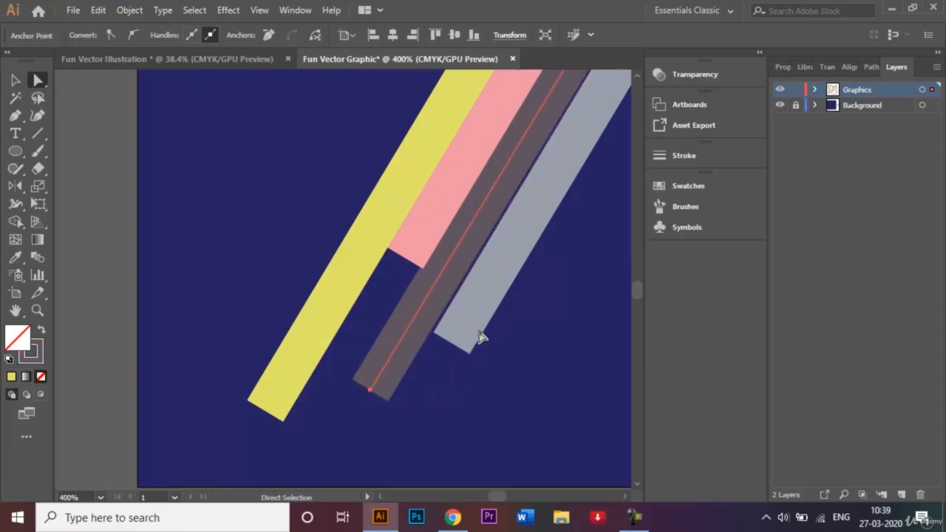
{"action": "key", "text": "Right"}
{"action": "mouse_move", "coordinate": [452, 344]}
{"action": "left_mouse_down"}
{"action": "mouse_move", "coordinate": [426, 386]}
{"action": "mouse_move", "coordinate": [451, 347]}
{"action": "left_mouse_up"}
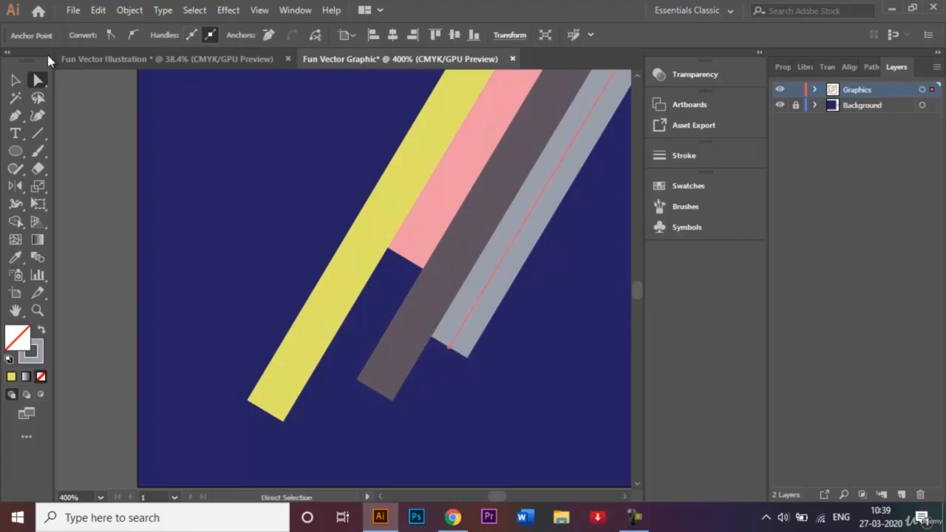
{"action": "left_click", "coordinate": [16, 80]}
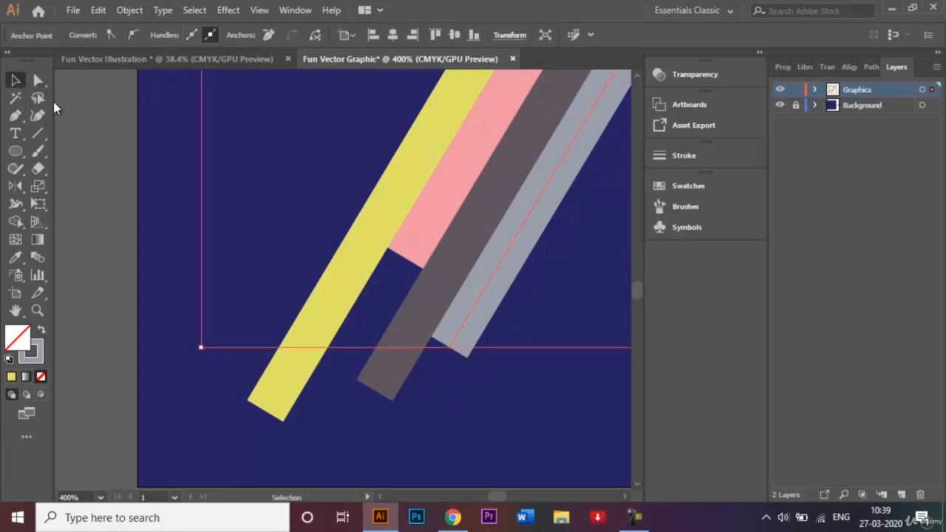
{"action": "left_click", "coordinate": [98, 124]}
{"action": "key", "text": "ctrl+0"}
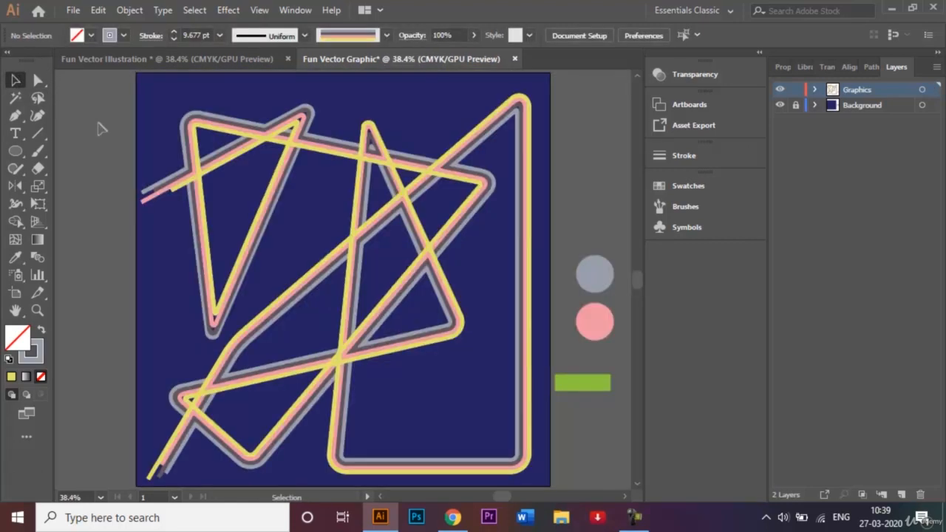
- Give the whole group of four stripes rounded stroke caps at its ends and deselect it
{"action": "scroll", "coordinate": [228, 387], "scroll_direction": "down", "scroll_amount": 5}
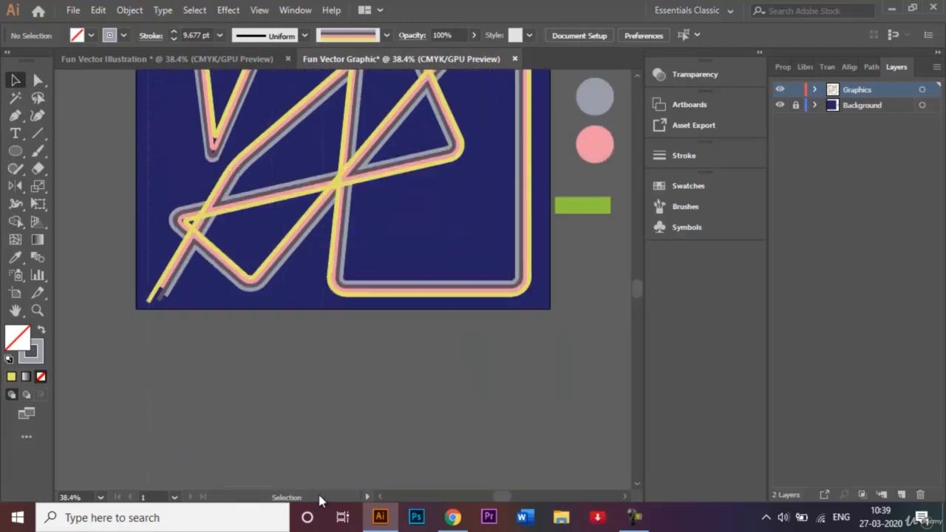
{"action": "left_click", "coordinate": [417, 299]}
{"action": "scroll", "coordinate": [416, 298], "scroll_direction": "up", "scroll_amount": 5}
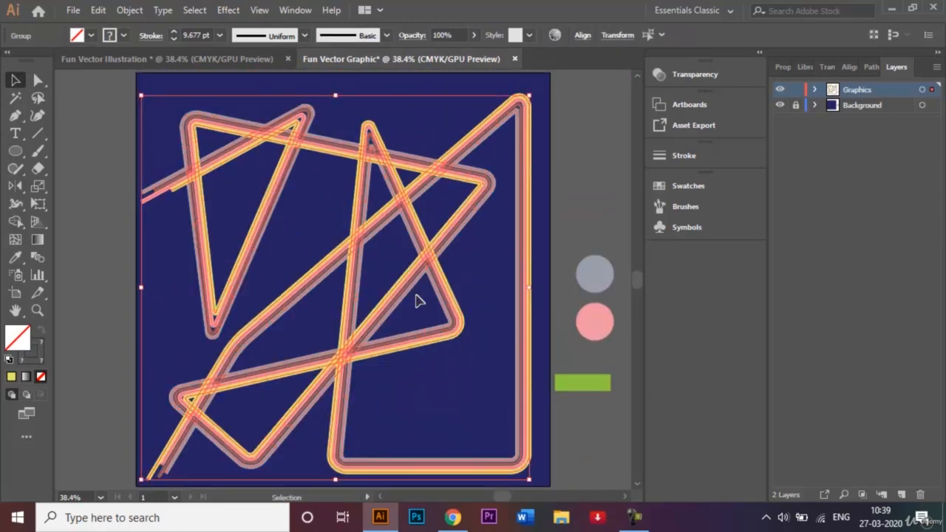
{"action": "left_click", "coordinate": [682, 155]}
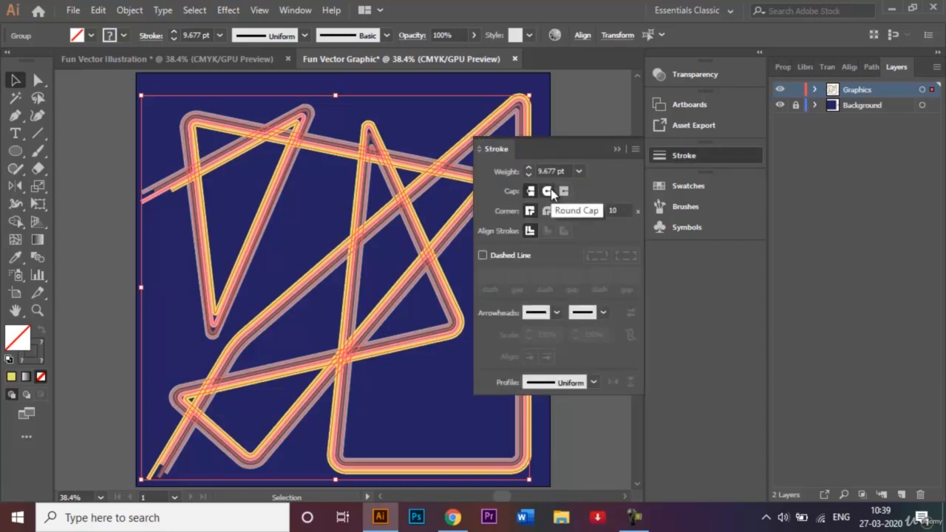
{"action": "left_click", "coordinate": [550, 192]}
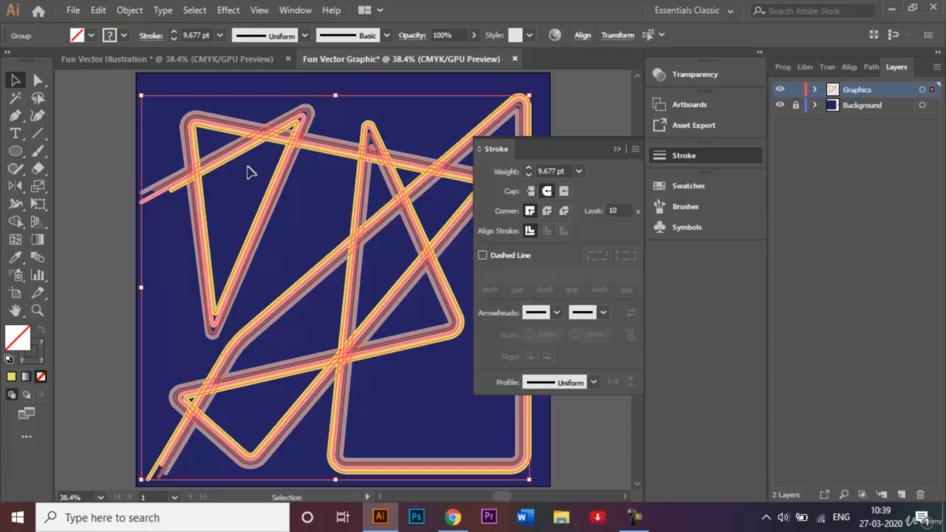
{"action": "left_click", "coordinate": [103, 177]}
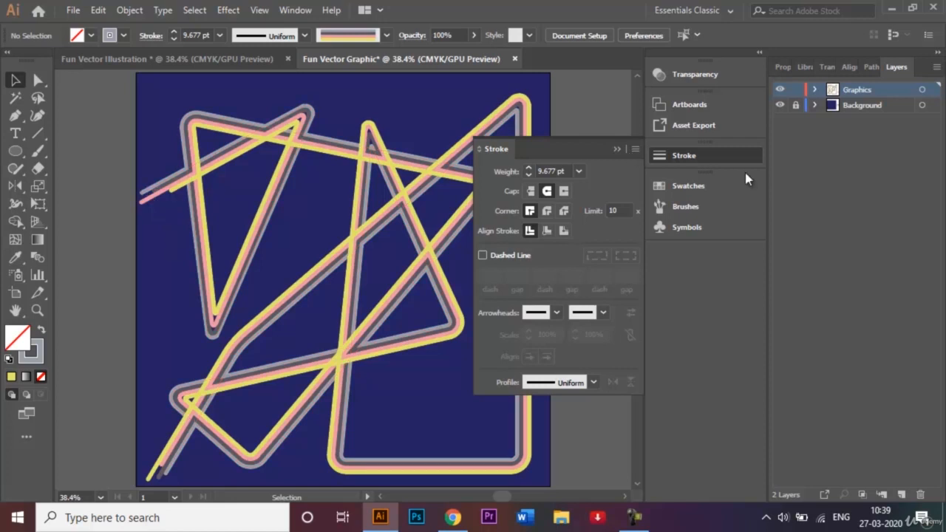
{"action": "left_click", "coordinate": [617, 150]}
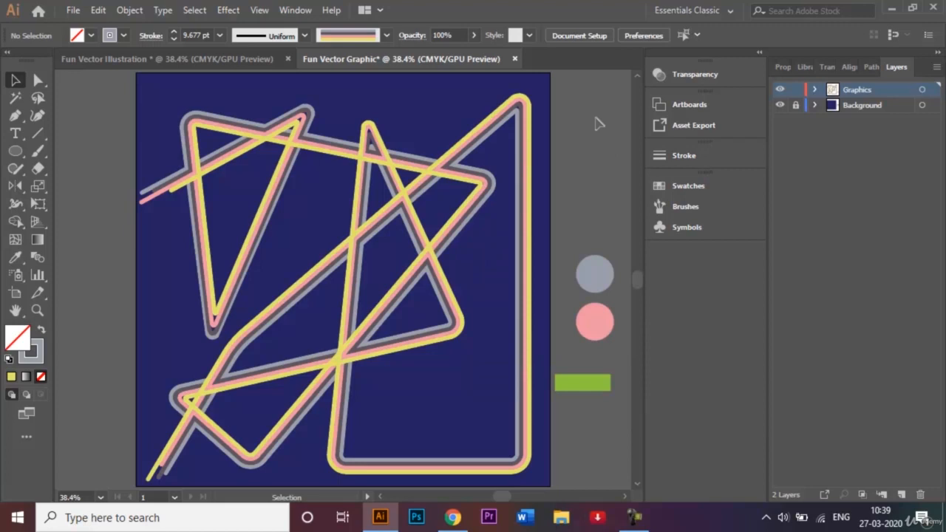
- Check the Fun Vector Illustration reference, and draw a very small circle outside the Fun Vector Graphic artboard, above the grey palette circle
{"action": "left_click", "coordinate": [230, 57]}
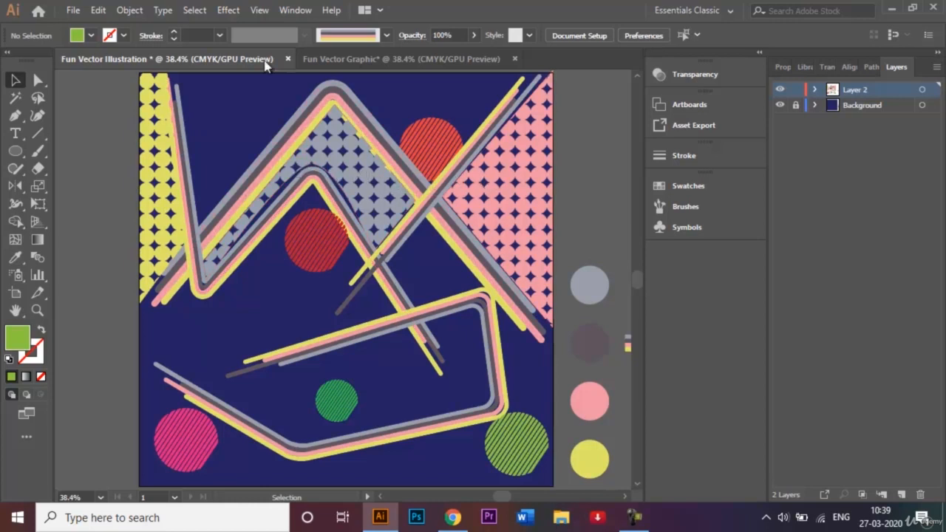
{"action": "left_click", "coordinate": [358, 65]}
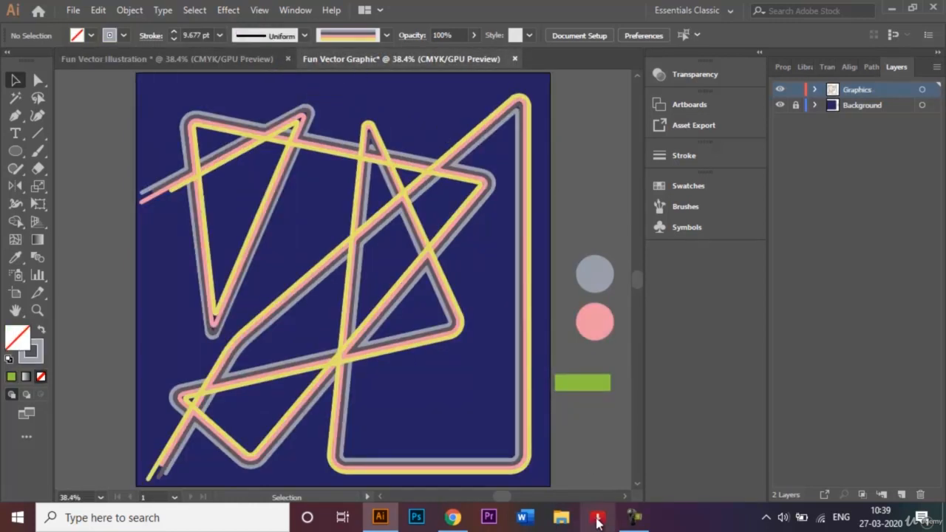
{"action": "left_click", "coordinate": [625, 497]}
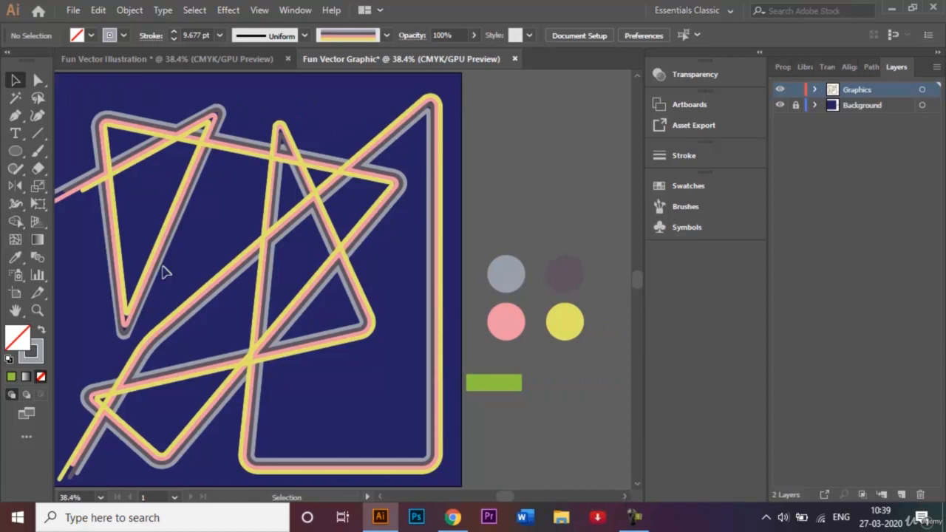
{"action": "left_click", "coordinate": [18, 152]}
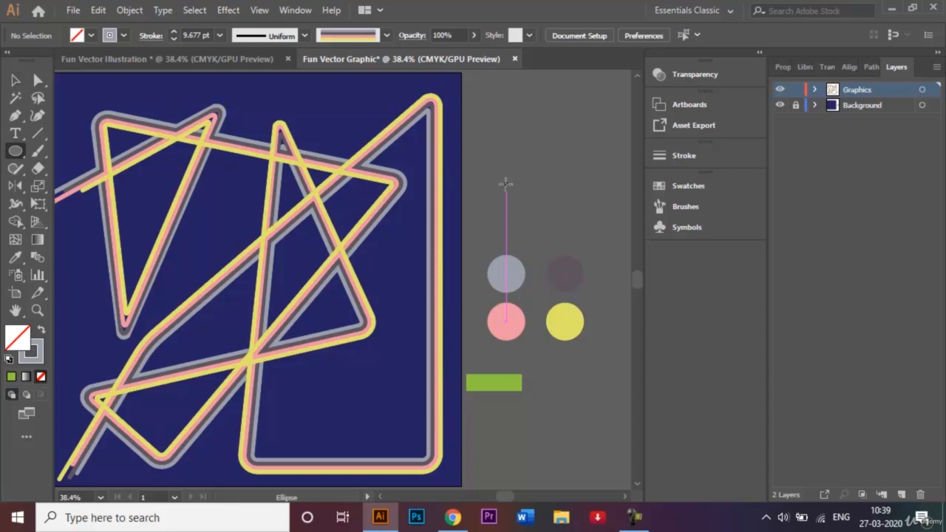
{"action": "left_click_drag", "start_coordinate": [505, 184], "coordinate": [515, 192]}
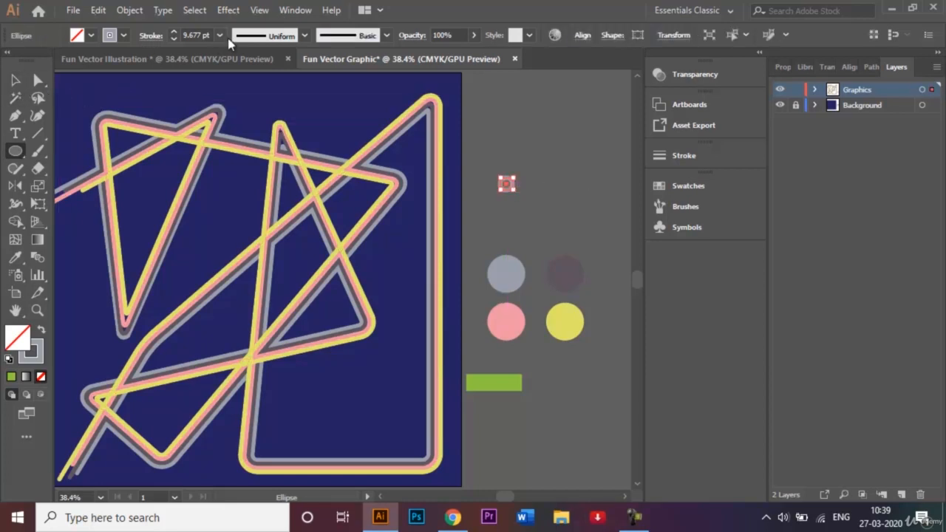
- Scale the small circle down further and swap its stroke and fill so it becomes a solid grey dot
{"action": "left_click", "coordinate": [16, 80]}
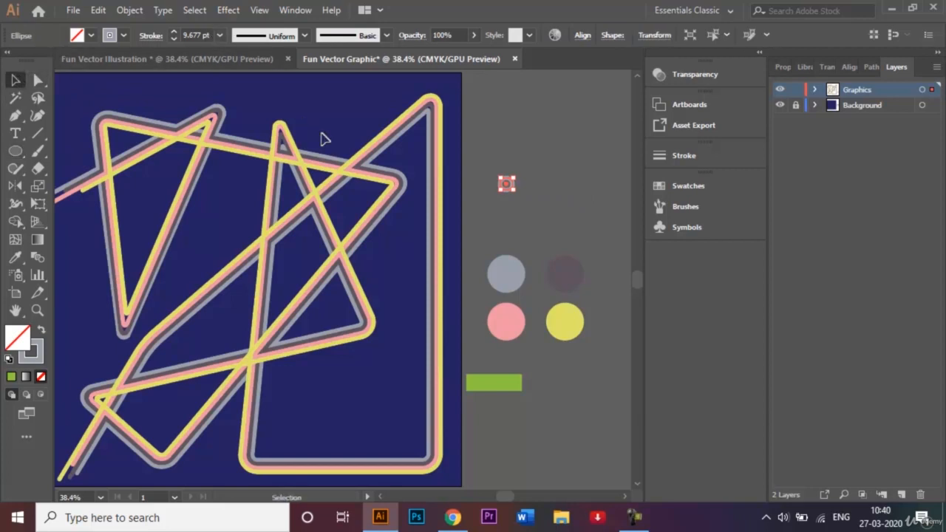
{"action": "key", "text": "ctrl+equal"}
{"action": "key", "text": "ctrl+equal"}
{"action": "key", "text": "ctrl+equal"}
{"action": "key", "text": "ctrl+equal"}
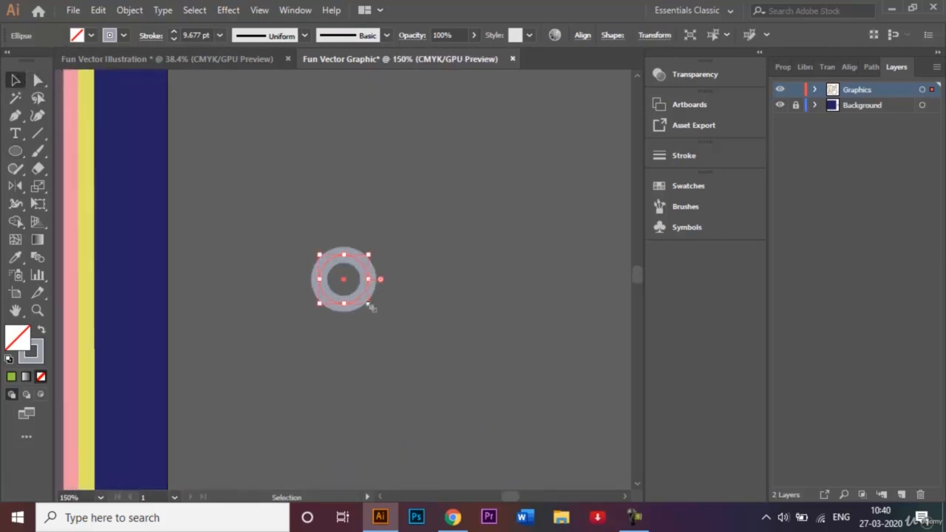
{"action": "left_click_drag", "start_coordinate": [371, 308], "coordinate": [369, 305]}
{"action": "left_click_drag", "start_coordinate": [363, 295], "coordinate": [360, 293]}
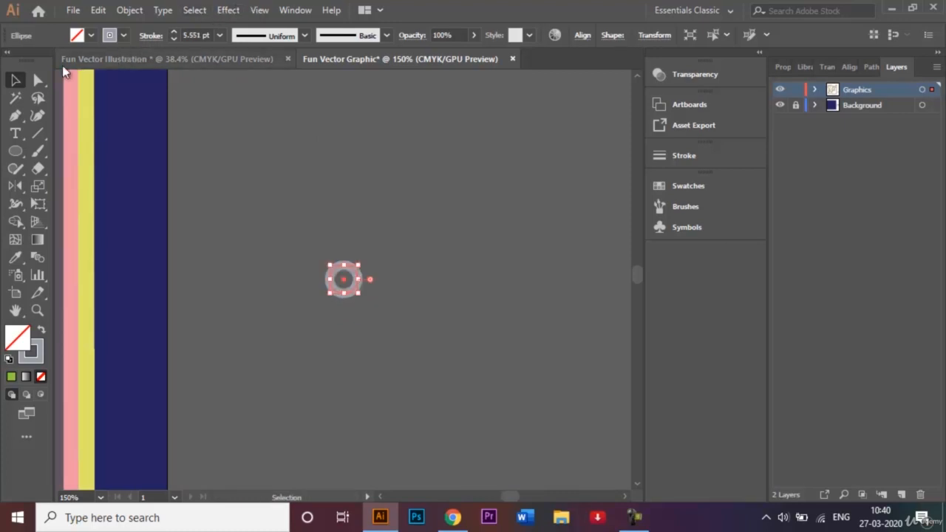
{"action": "left_click", "coordinate": [41, 330]}
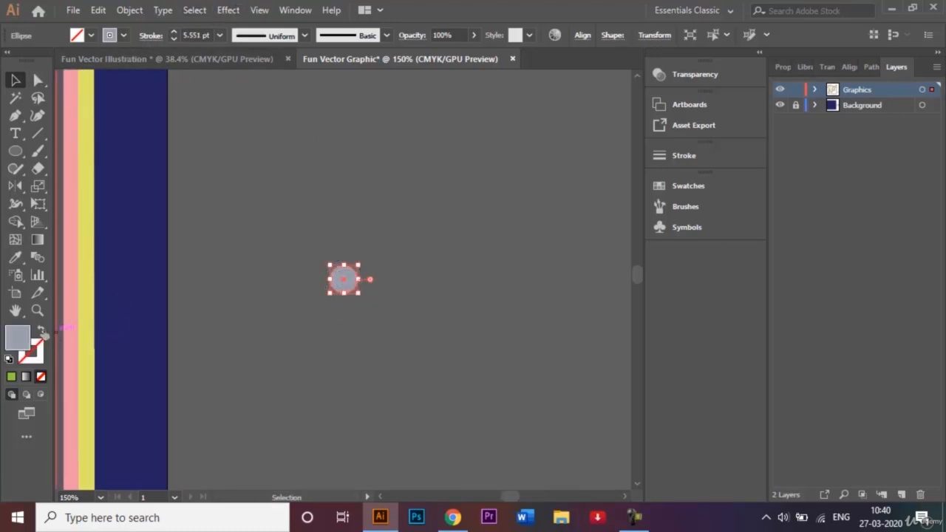
{"action": "left_click", "coordinate": [342, 224]}
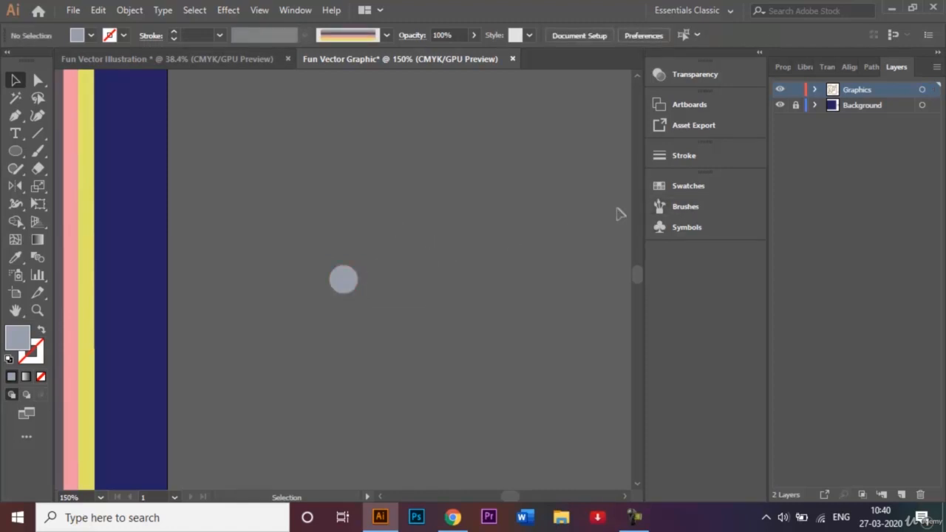
- Add the solid grey dot to the swatches as a new pattern, and restore the dot beside the artboard
{"action": "left_click", "coordinate": [676, 210]}
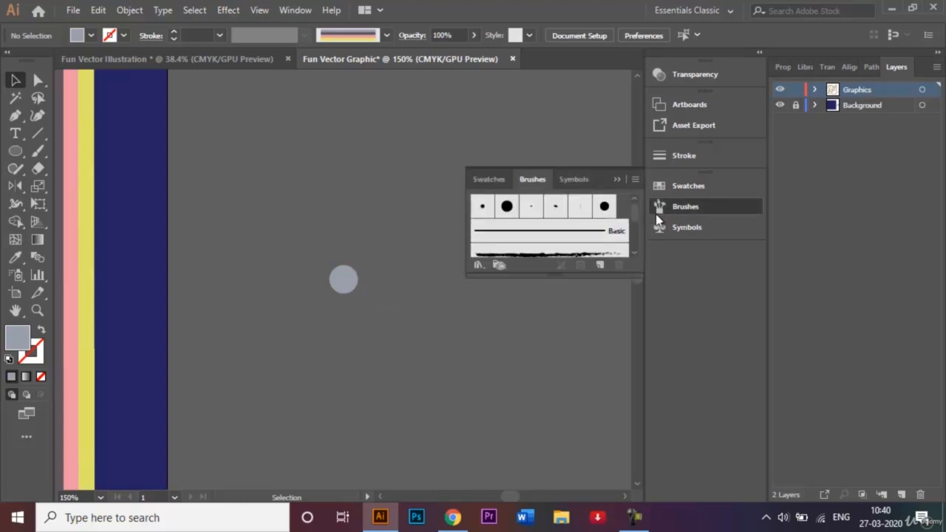
{"action": "left_click", "coordinate": [493, 180]}
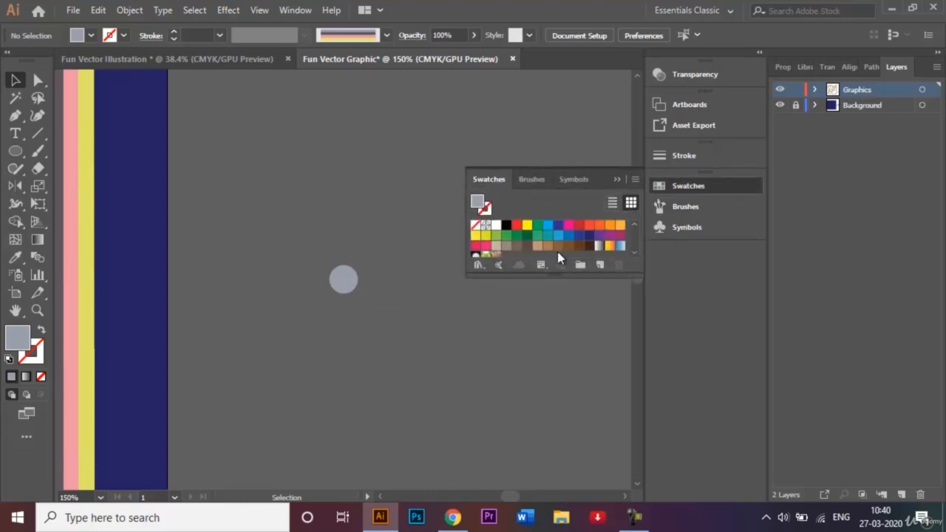
{"action": "left_click", "coordinate": [342, 284]}
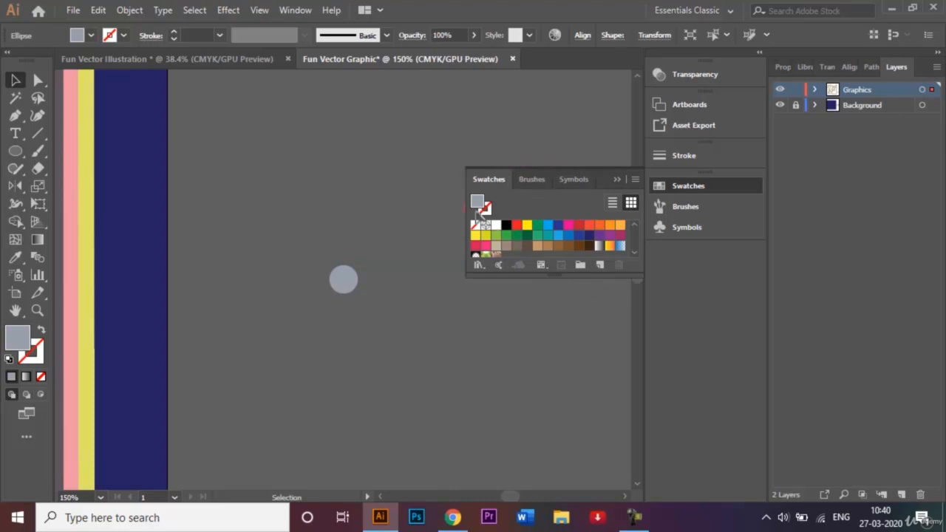
{"action": "left_click_drag", "start_coordinate": [344, 279], "coordinate": [364, 270]}
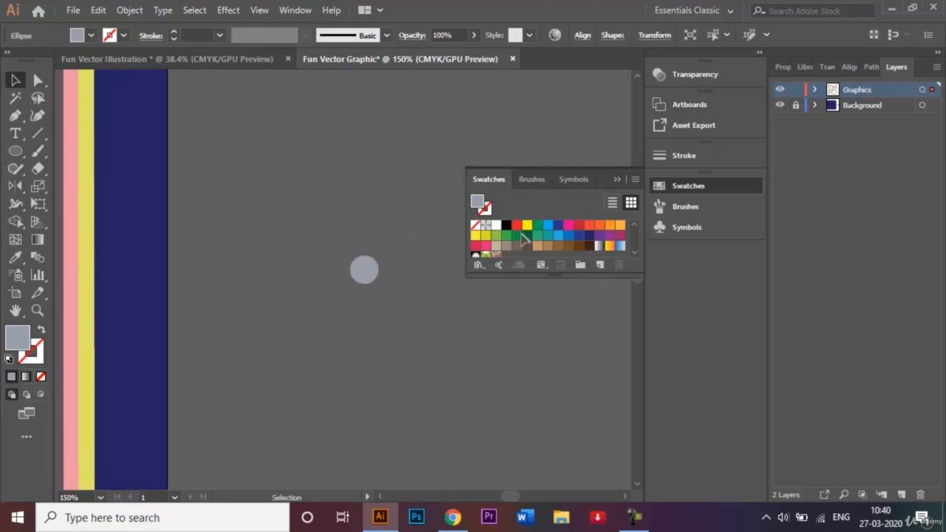
{"action": "left_click_drag", "start_coordinate": [539, 243], "coordinate": [542, 255]}
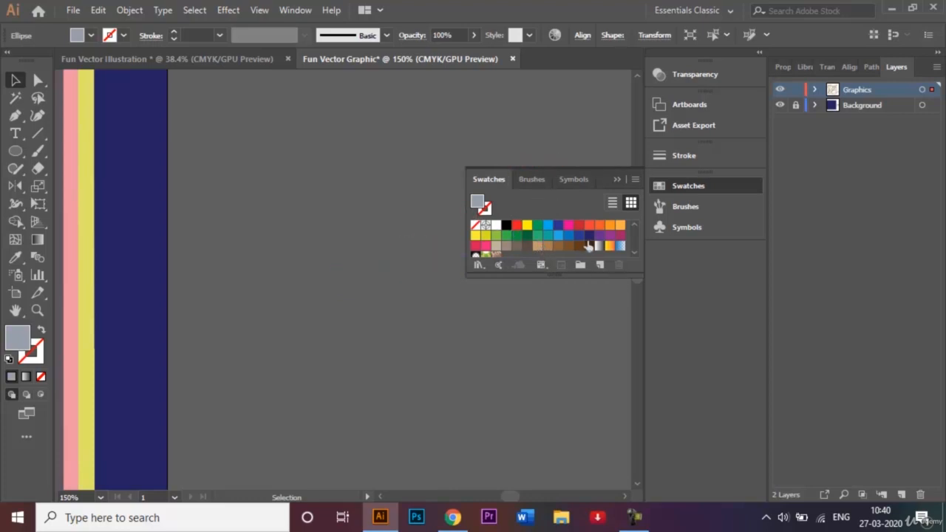
{"action": "key", "text": "ctrl+z"}
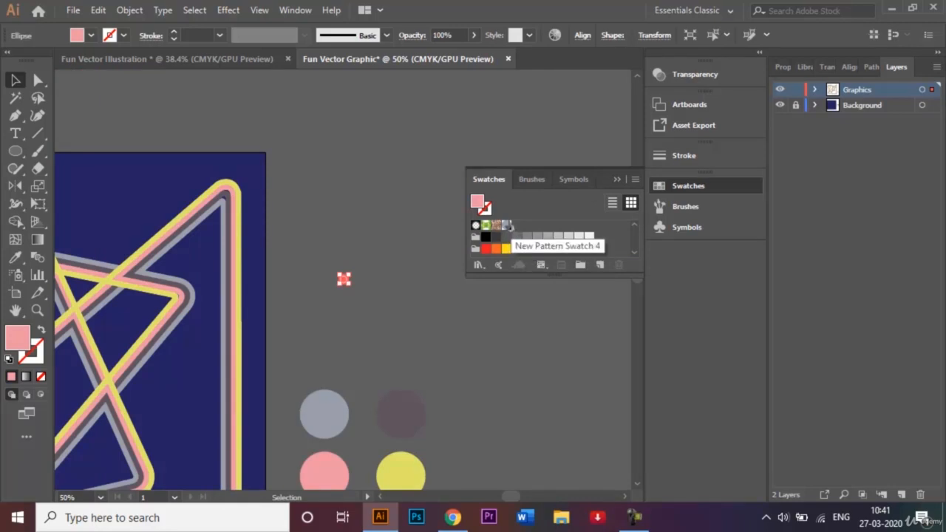
- Add the small pink dot to the swatches as a new pattern alongside the grey one
{"action": "left_click_drag", "start_coordinate": [344, 279], "coordinate": [346, 280]}
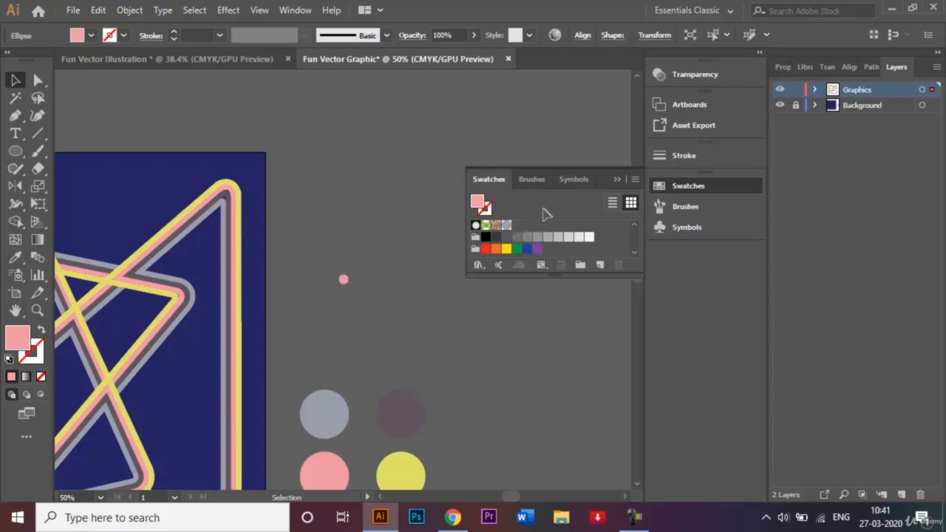
{"action": "key", "text": "ctrl+z"}
{"action": "key", "text": "ctrl+shift+z"}
{"action": "key", "text": "ctrl+plus"}
{"action": "key", "text": "ctrl+plus"}
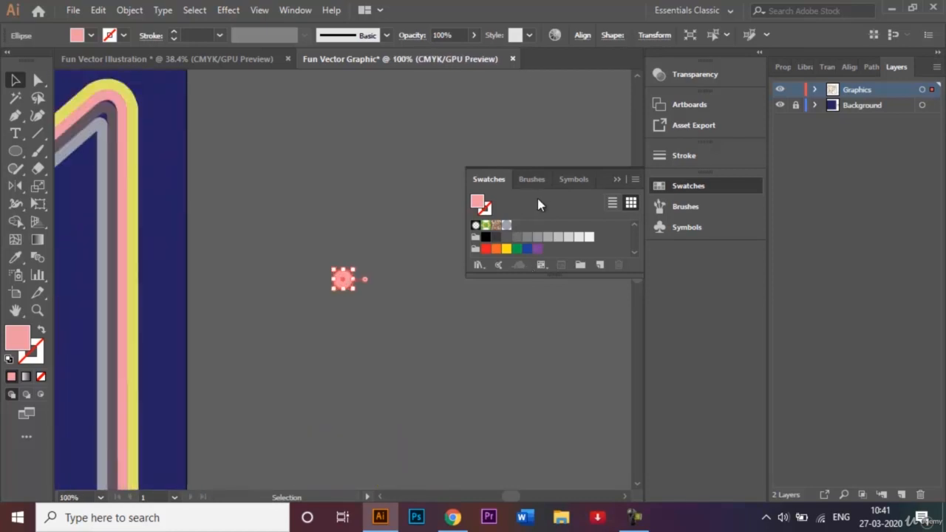
{"action": "key", "text": "ctrl+plus"}
{"action": "left_click_drag", "start_coordinate": [342, 284], "coordinate": [541, 205]}
{"action": "left_click", "coordinate": [633, 227]}
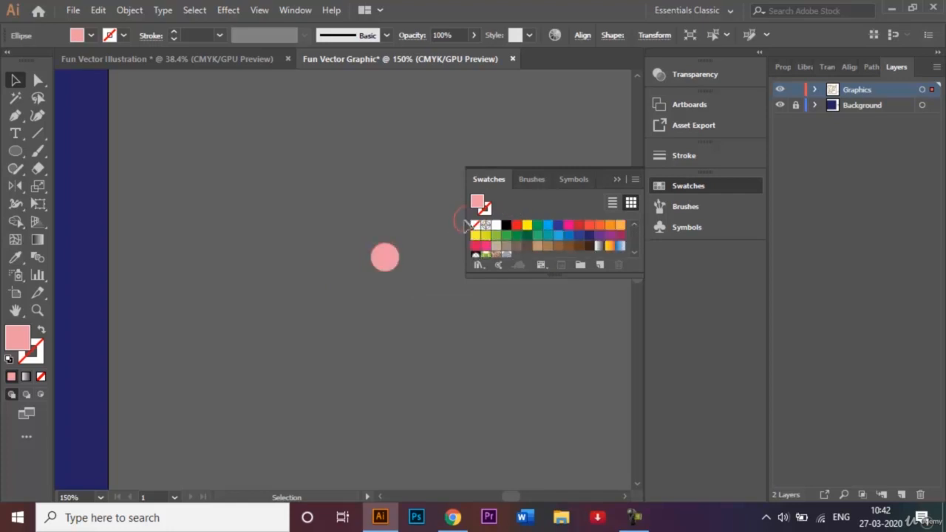
{"action": "left_click_drag", "start_coordinate": [465, 221], "coordinate": [512, 251]}
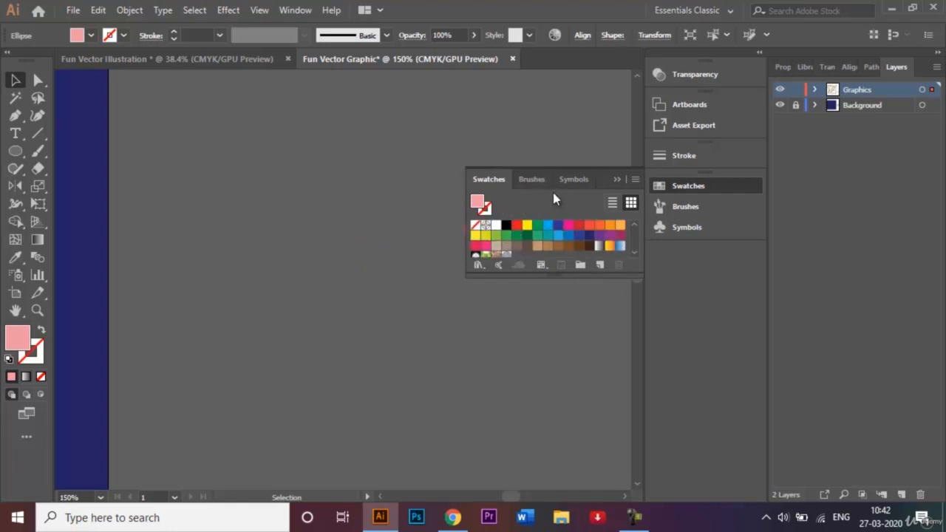
{"action": "key", "text": "ctrl+z"}
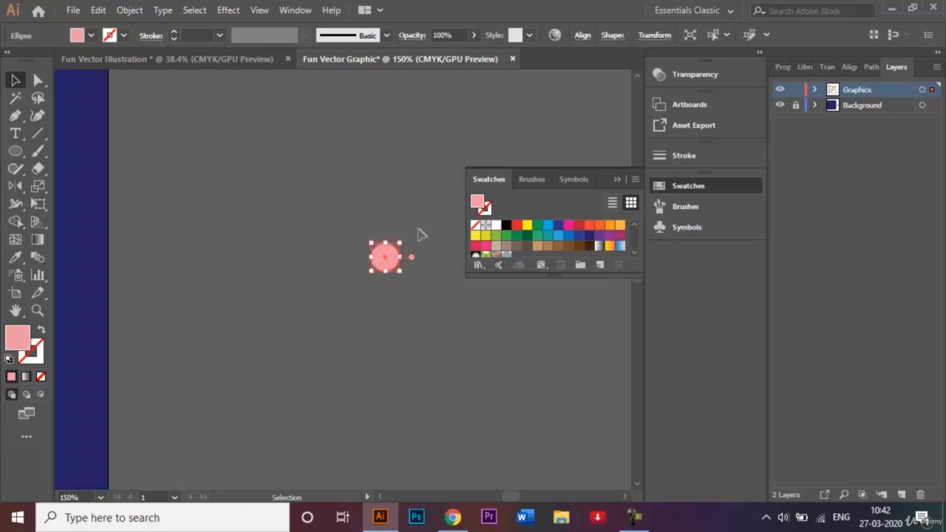
{"action": "left_click_drag", "start_coordinate": [390, 266], "coordinate": [515, 256]}
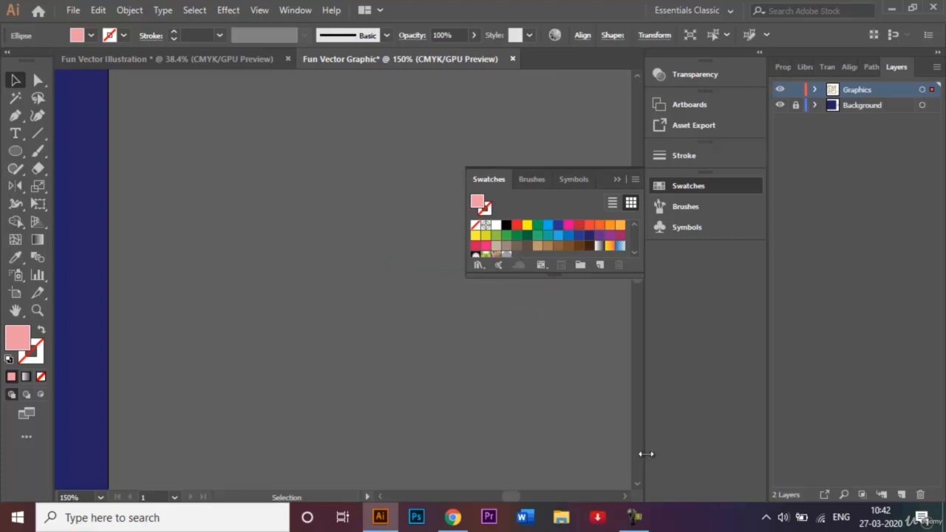
{"action": "left_click", "coordinate": [635, 517]}
{"action": "left_click", "coordinate": [872, 451]}
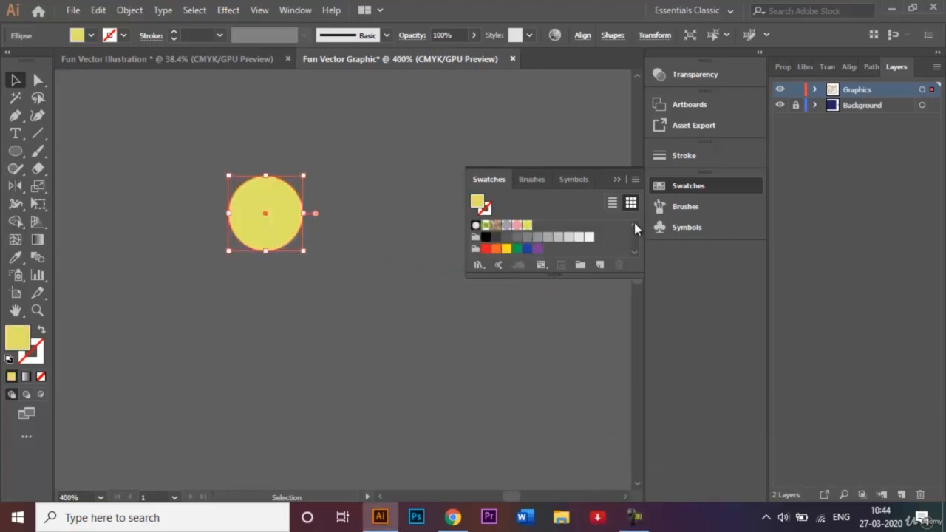
- Review the grey, pink and yellow dot patterns in the swatches, and delete the leftover yellow dot beside the artboard
{"action": "scroll", "coordinate": [634, 226], "scroll_direction": "up", "scroll_amount": 3}
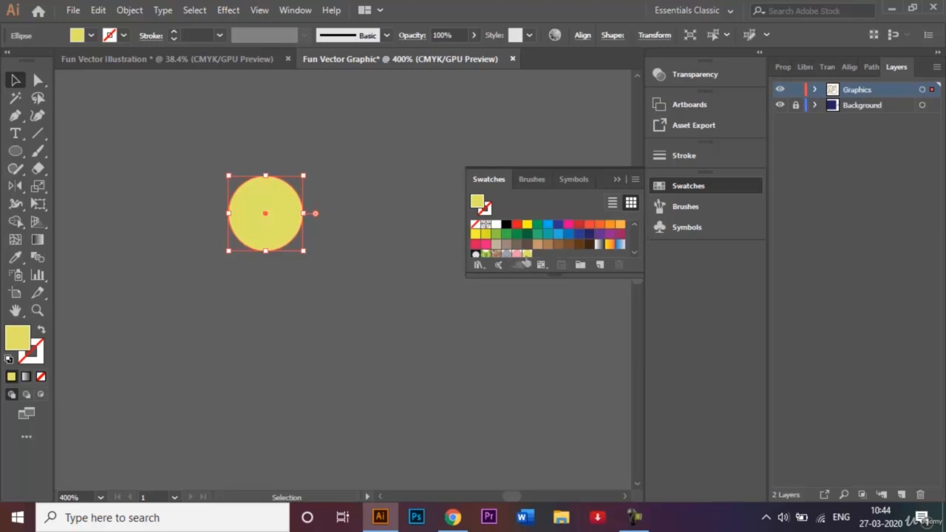
{"action": "scroll", "coordinate": [634, 258], "scroll_direction": "down", "scroll_amount": 3}
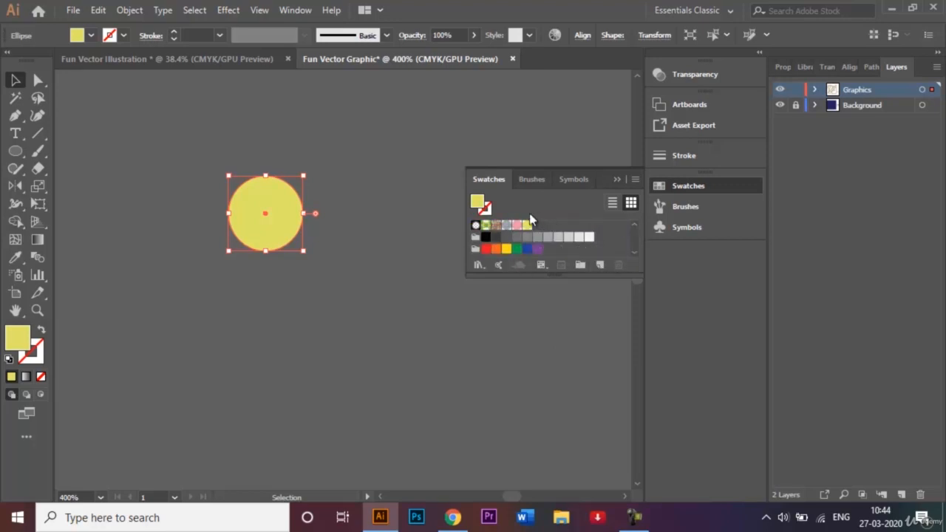
{"action": "left_click", "coordinate": [617, 179]}
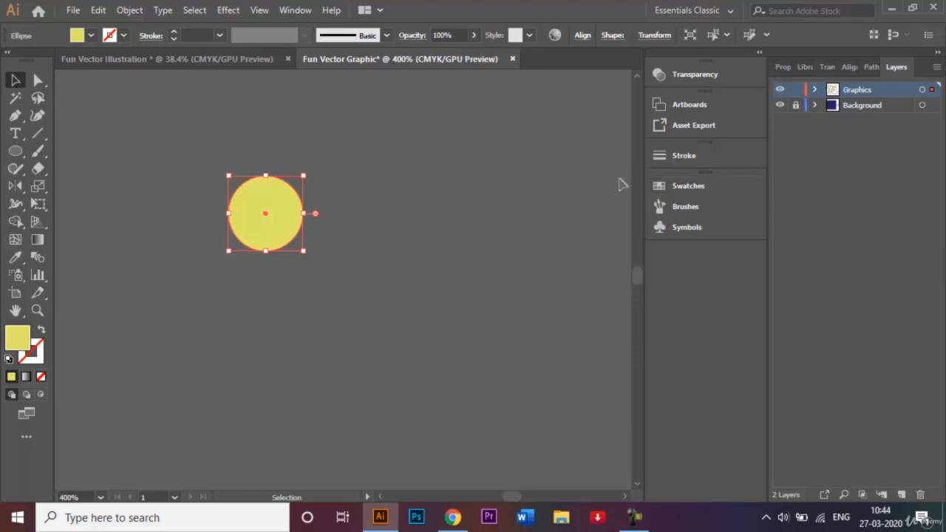
{"action": "left_click", "coordinate": [622, 184]}
{"action": "key", "text": "ctrl+0"}
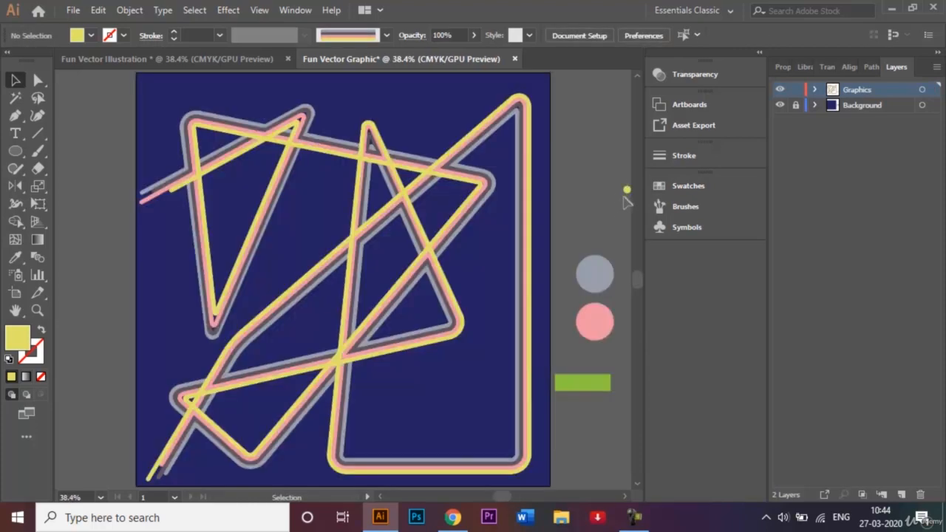
{"action": "left_click", "coordinate": [627, 190]}
{"action": "key", "text": "Delete"}
- Draw a closed four-sided shape with the Pen tool in the central gap enclosed by the crossing stripes
{"action": "left_click", "coordinate": [16, 118]}
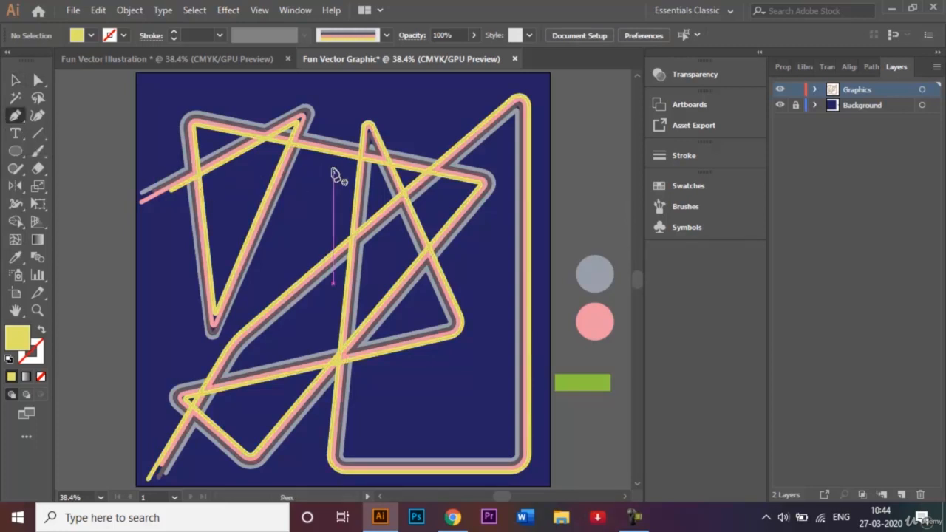
{"action": "left_click", "coordinate": [362, 243]}
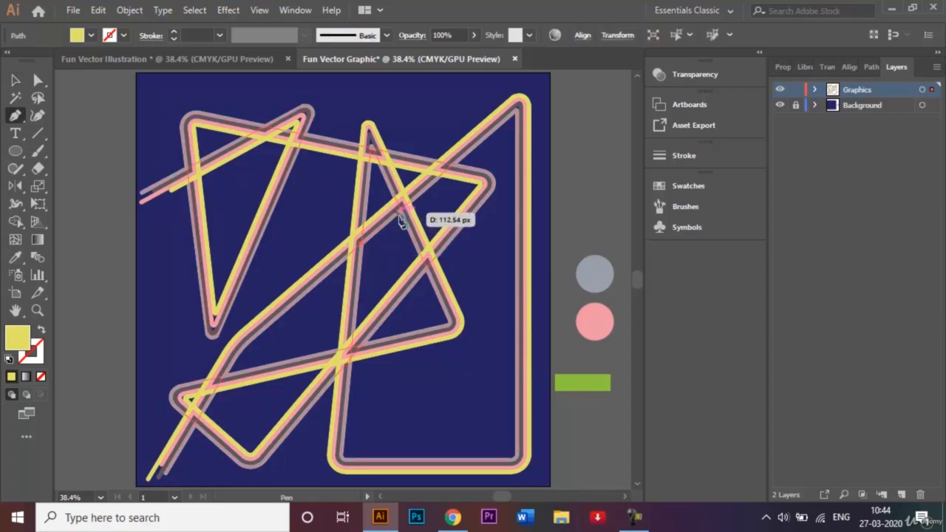
{"action": "left_click", "coordinate": [403, 216]}
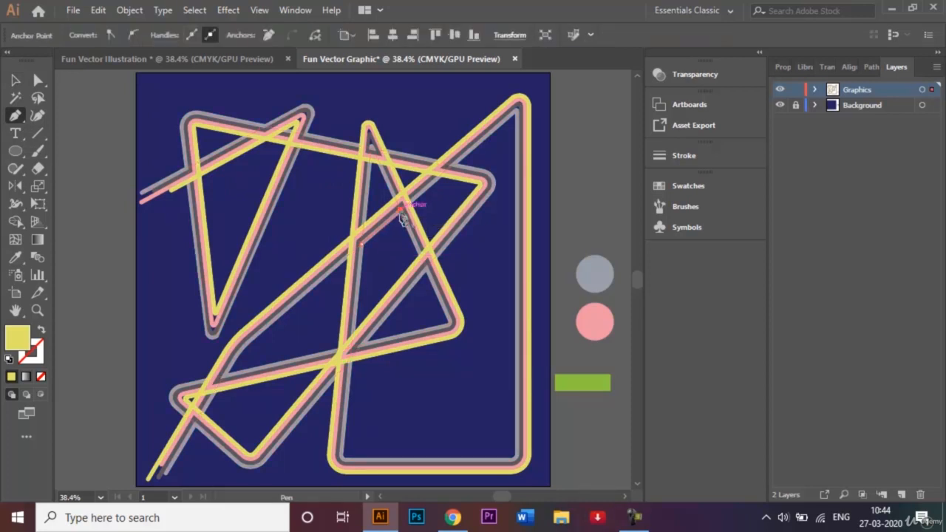
{"action": "left_click", "coordinate": [423, 255]}
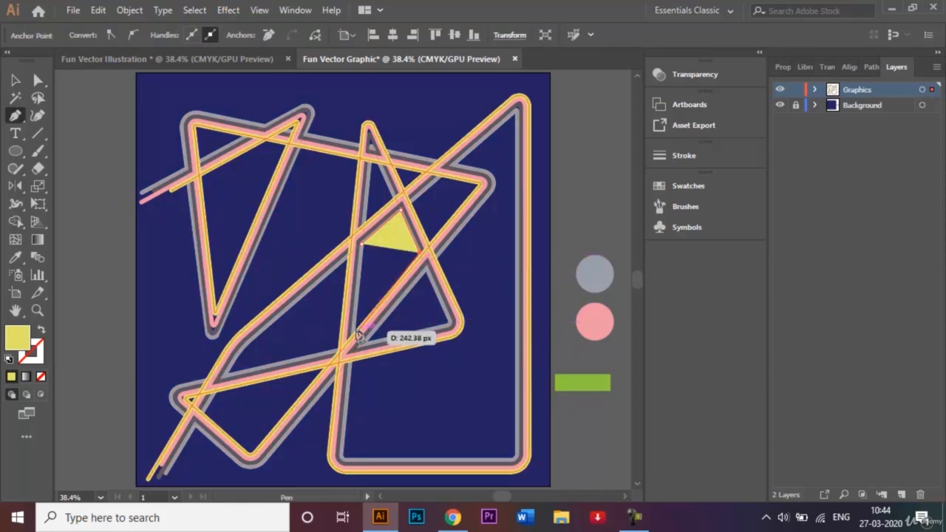
{"action": "left_click", "coordinate": [354, 333]}
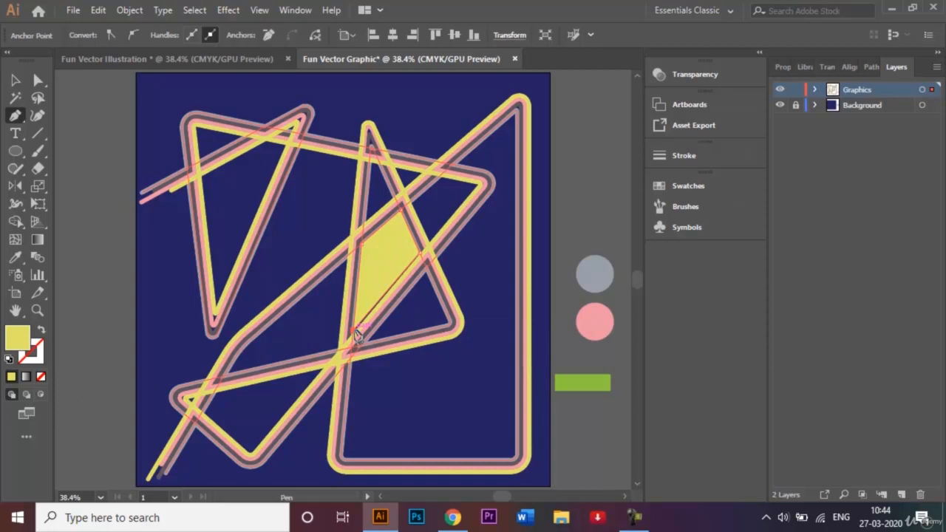
{"action": "left_click", "coordinate": [361, 244]}
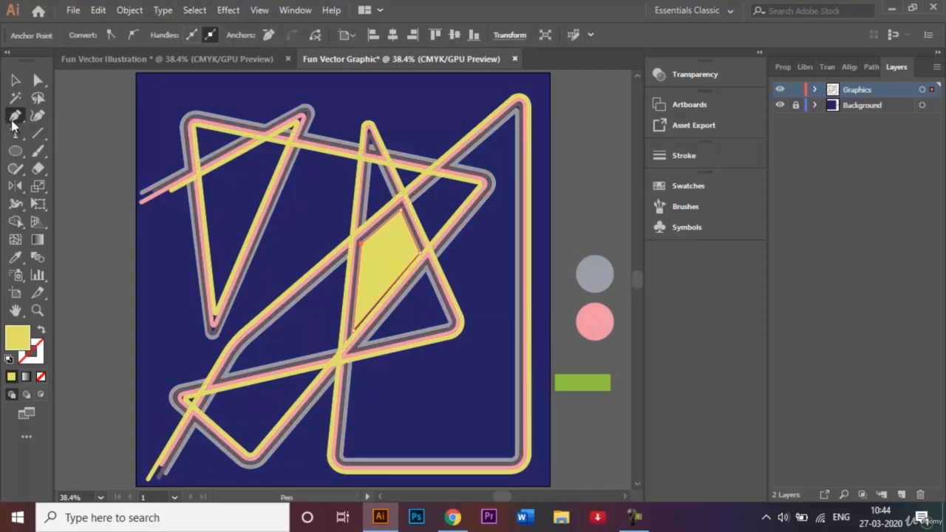
- Move the central shape's two lower anchor points so its long slanted edge closes the navy gap along the yellow stripe
{"action": "left_click", "coordinate": [38, 80]}
{"action": "key", "text": "ctrl+plus"}
{"action": "key", "text": "ctrl+plus"}
{"action": "key", "text": "ctrl+plus"}
{"action": "key", "text": "ctrl+plus"}
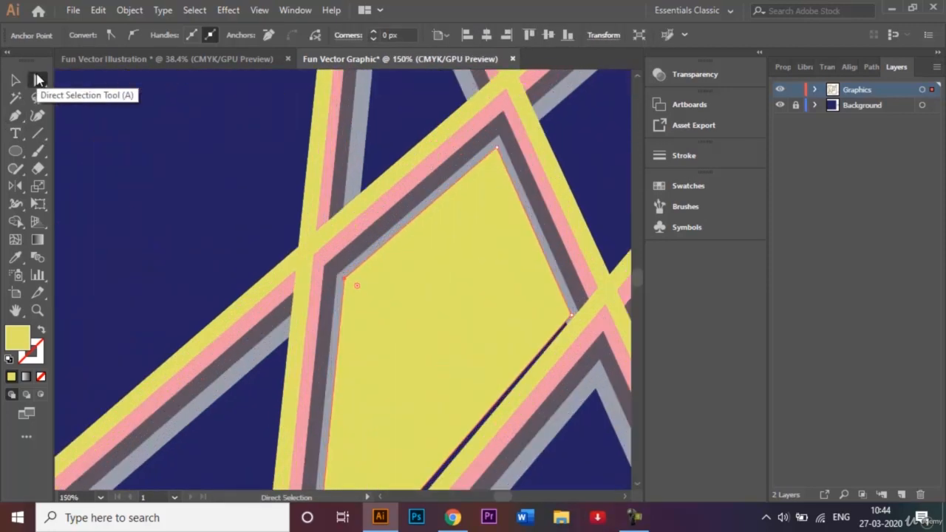
{"action": "left_click_drag", "start_coordinate": [573, 316], "coordinate": [569, 330]}
{"action": "scroll", "coordinate": [633, 484], "scroll_direction": "down", "scroll_amount": 6}
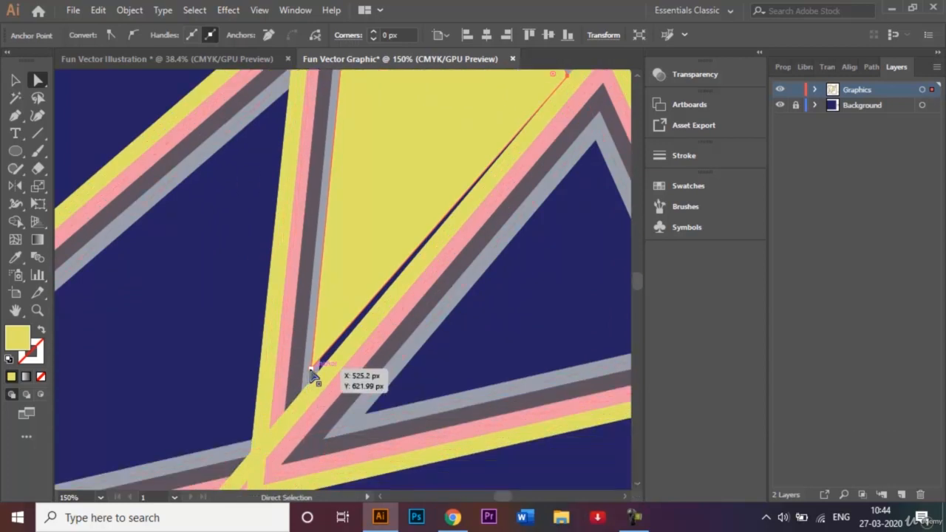
{"action": "mouse_move", "coordinate": [311, 372]}
{"action": "left_mouse_down"}
{"action": "mouse_move", "coordinate": [323, 372]}
{"action": "mouse_move", "coordinate": [298, 358]}
{"action": "left_mouse_up"}
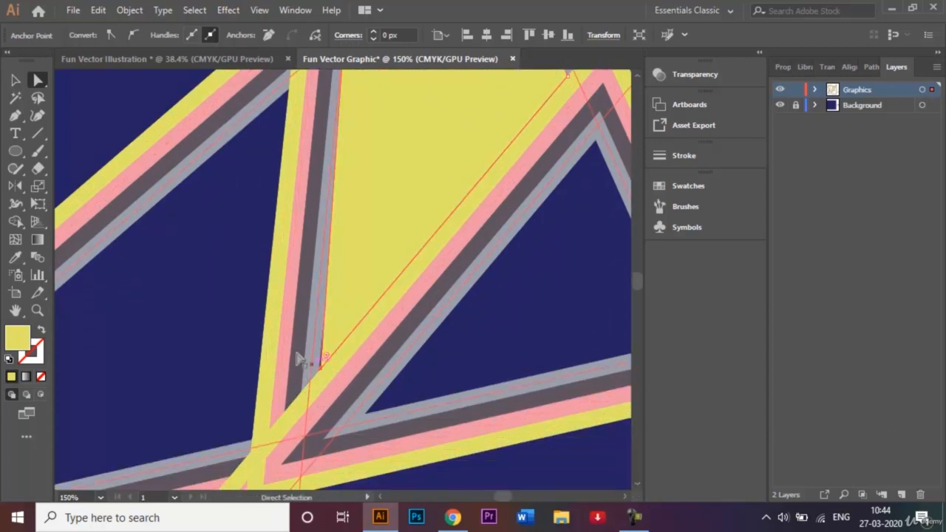
- Fill the central four-sided shape with the grey dot pattern swatch and deselect it
{"action": "left_click", "coordinate": [15, 80]}
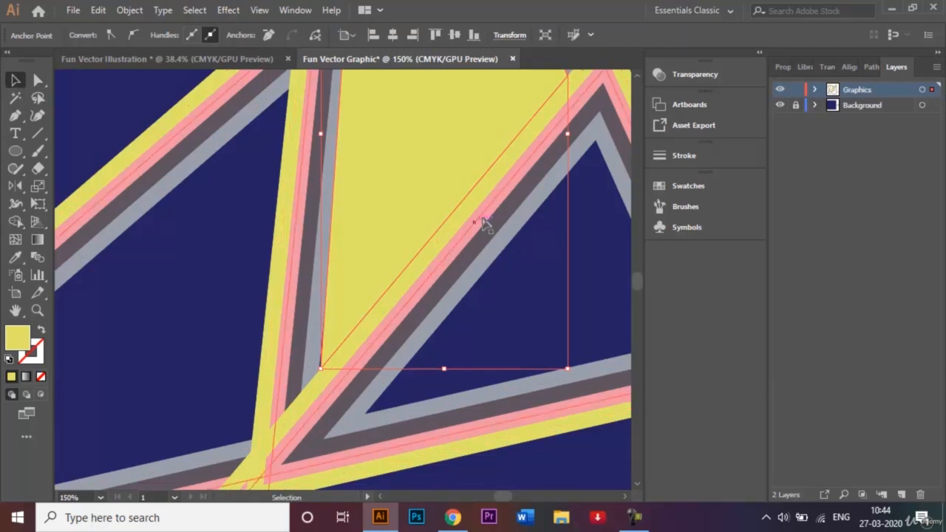
{"action": "left_click", "coordinate": [712, 186]}
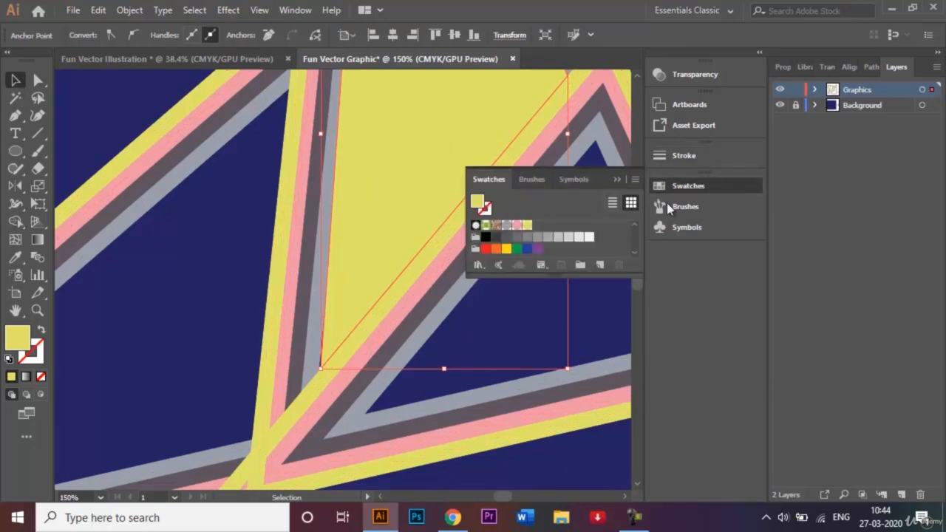
{"action": "left_click", "coordinate": [505, 225]}
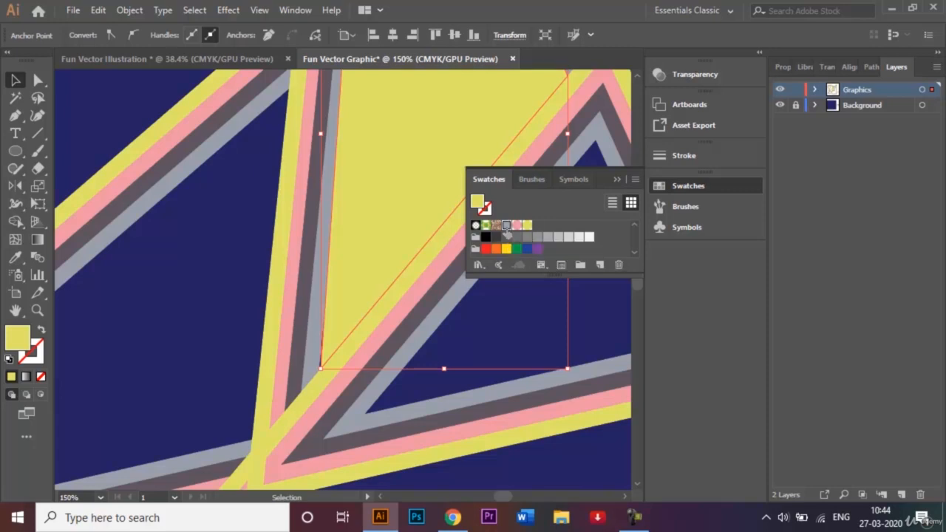
{"action": "key", "text": "ctrl+0"}
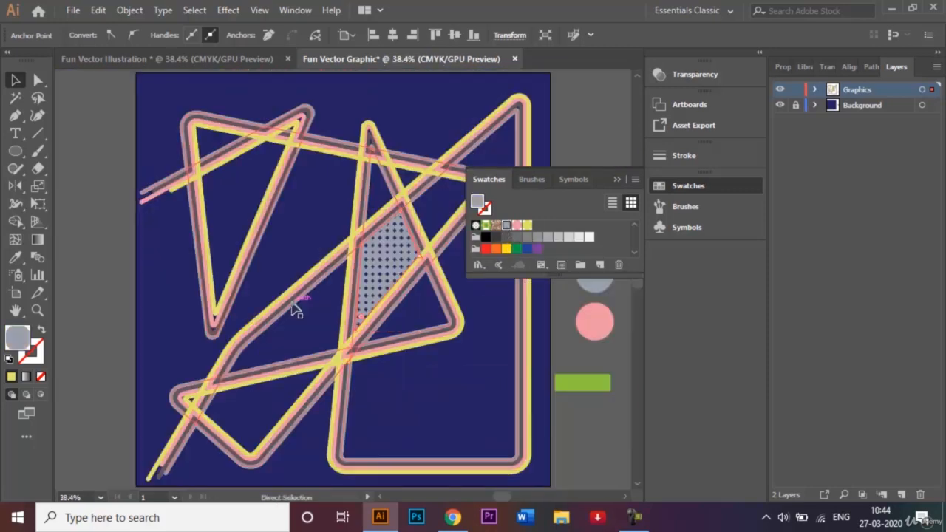
{"action": "left_click", "coordinate": [419, 120]}
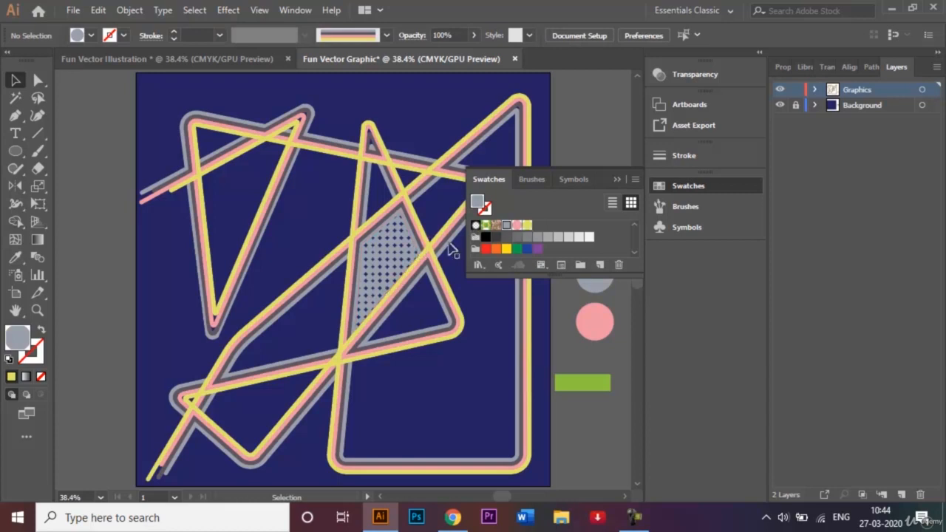
{"action": "left_click", "coordinate": [620, 179]}
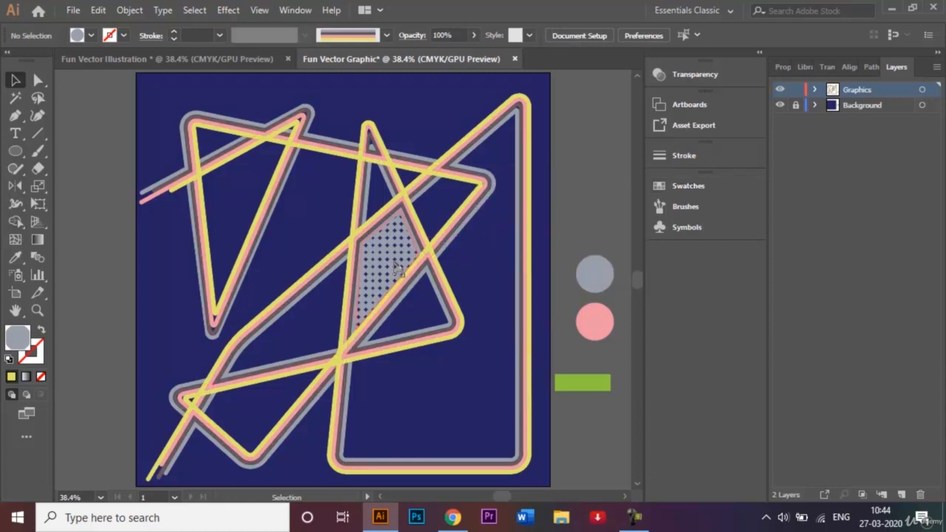
{"action": "left_click", "coordinate": [15, 115]}
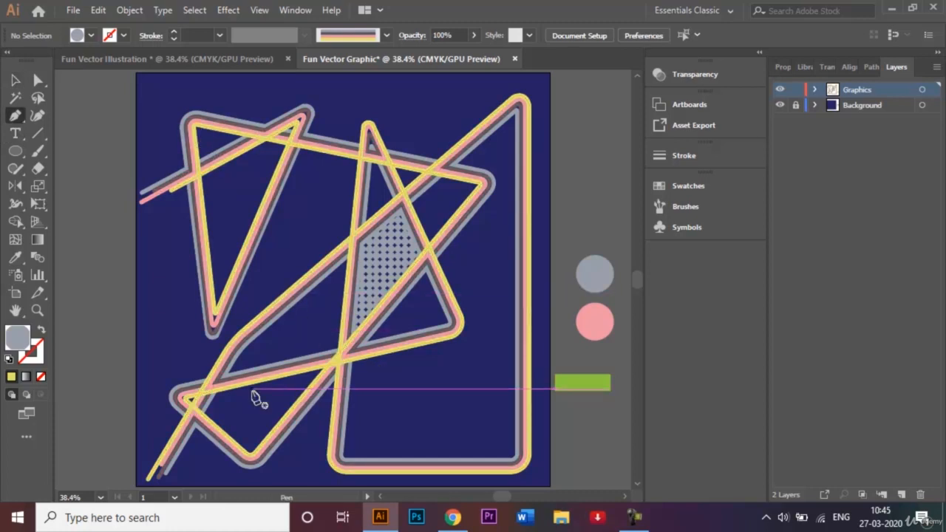
{"action": "left_click_drag", "start_coordinate": [208, 419], "coordinate": [106, 207]}
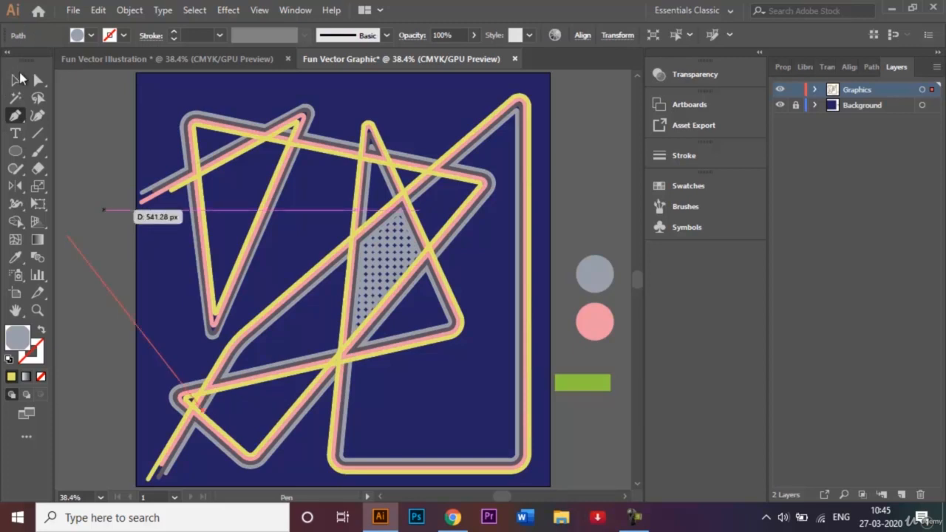
{"action": "left_click", "coordinate": [20, 81]}
{"action": "left_click", "coordinate": [94, 229]}
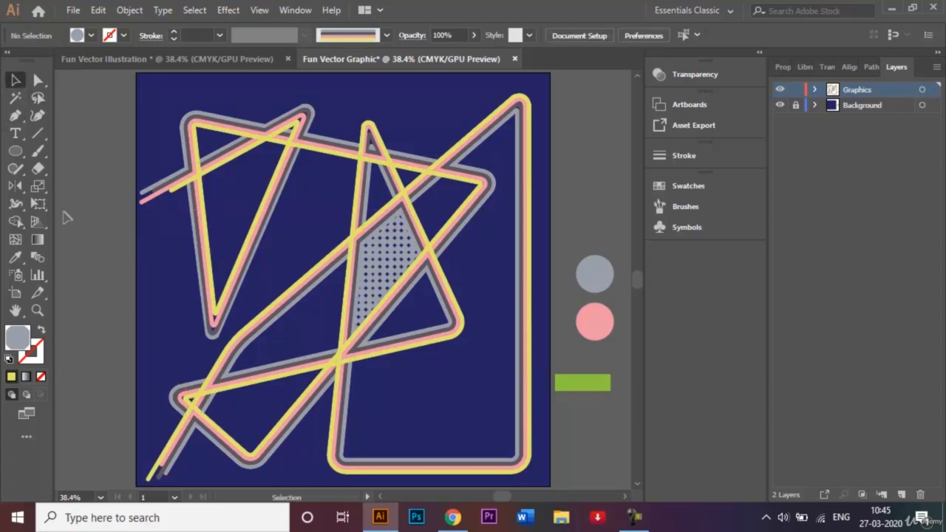
- Set the fill to CMYK Yellow and draw a closed four-sided shape inside the lower-left loop of the stripes
{"action": "left_click", "coordinate": [92, 35]}
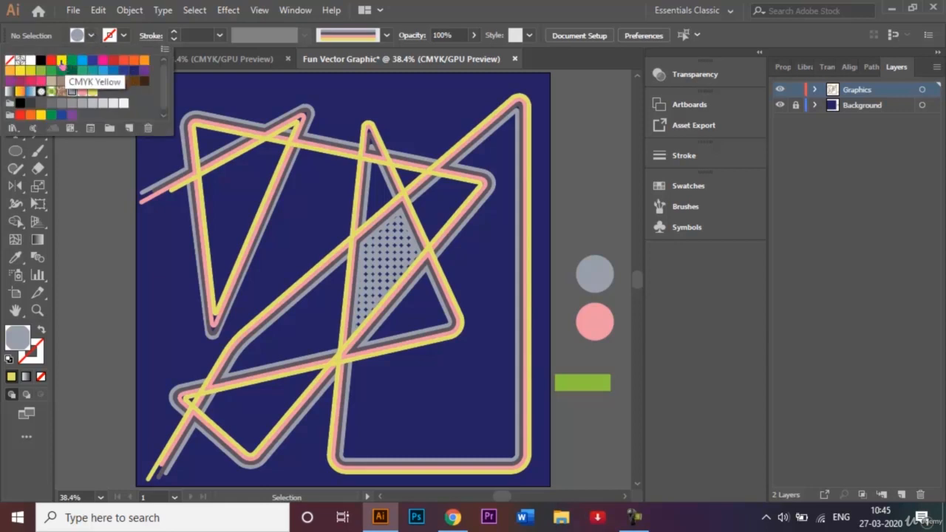
{"action": "left_click", "coordinate": [61, 60]}
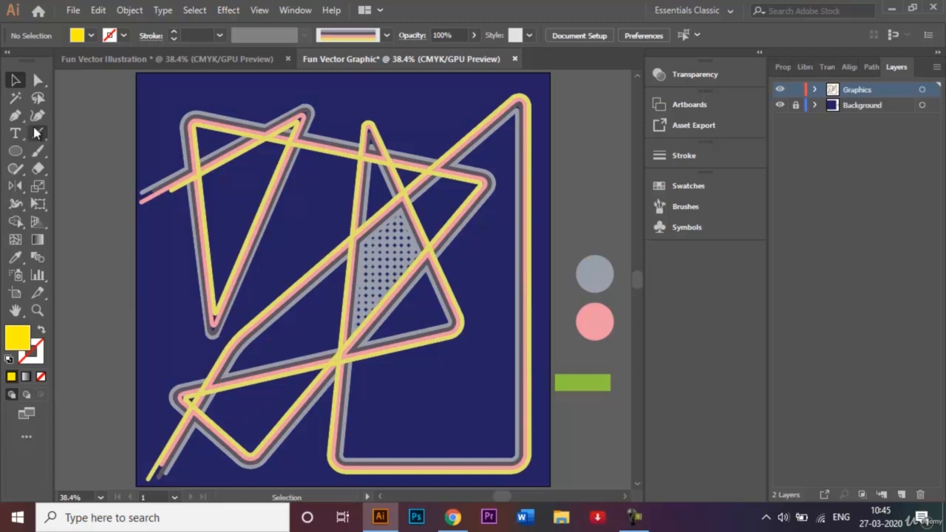
{"action": "left_click", "coordinate": [15, 115]}
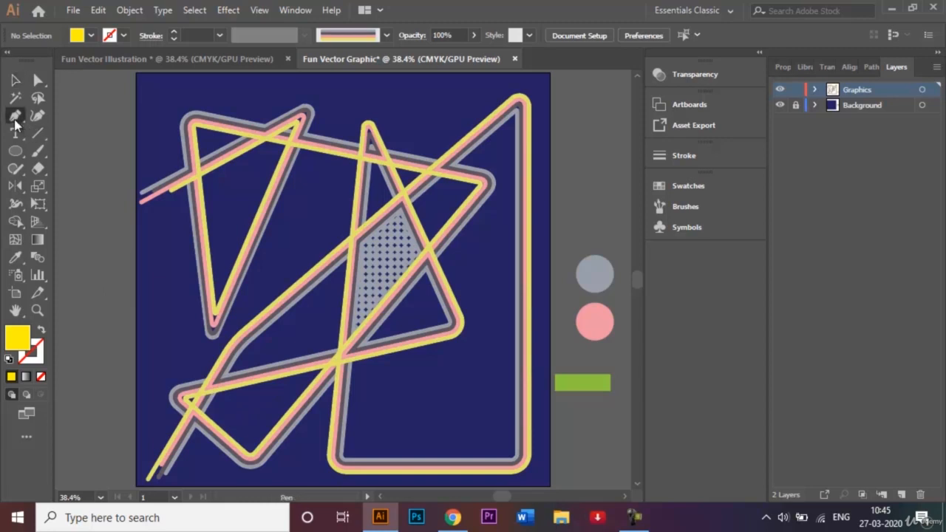
{"action": "left_click", "coordinate": [213, 411], "text": "ctrl"}
{"action": "left_click", "coordinate": [218, 392]}
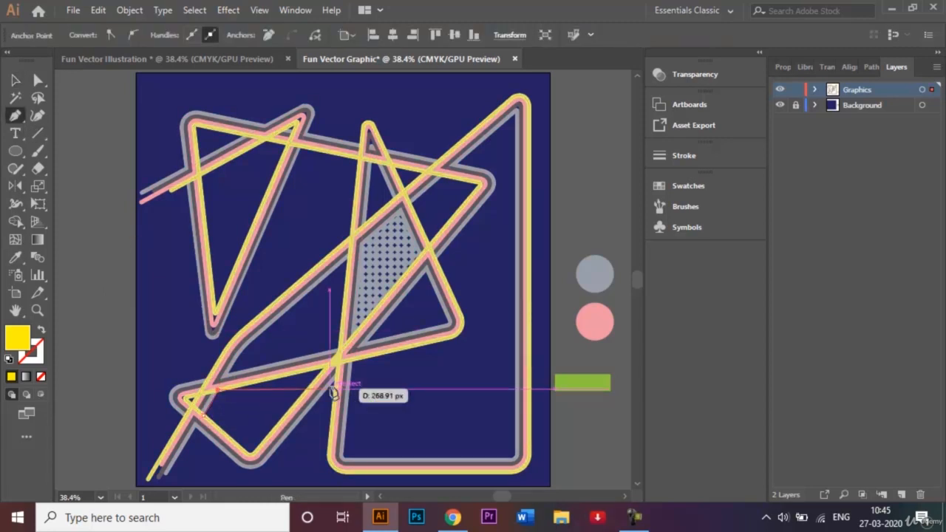
{"action": "left_click", "coordinate": [321, 365]}
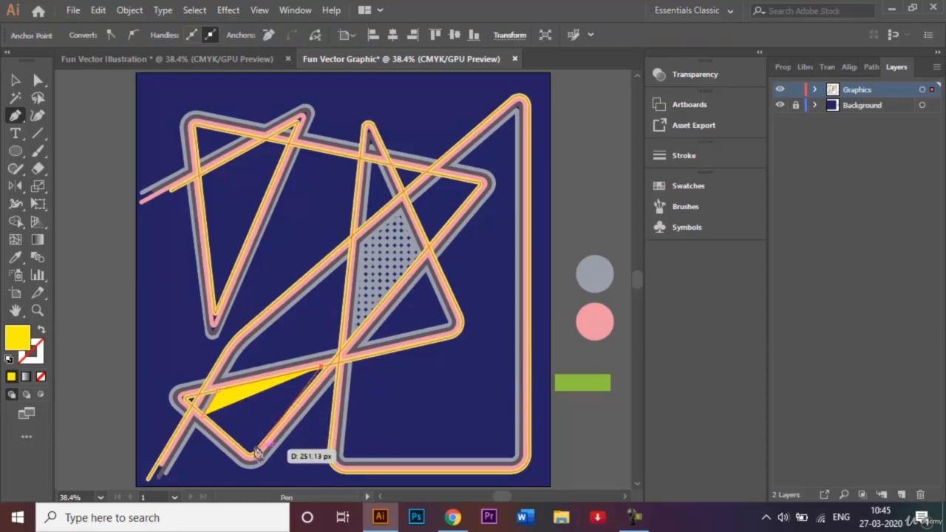
{"action": "left_click", "coordinate": [253, 453]}
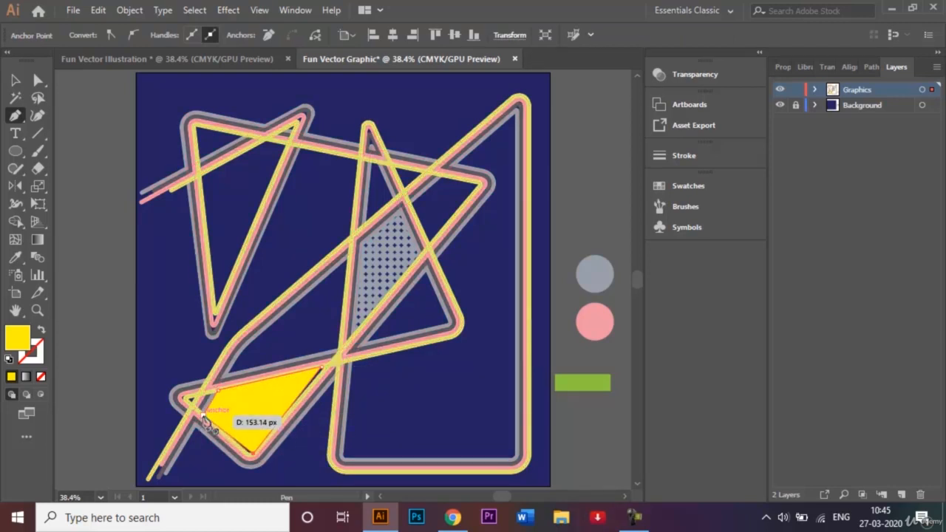
{"action": "left_click", "coordinate": [202, 417]}
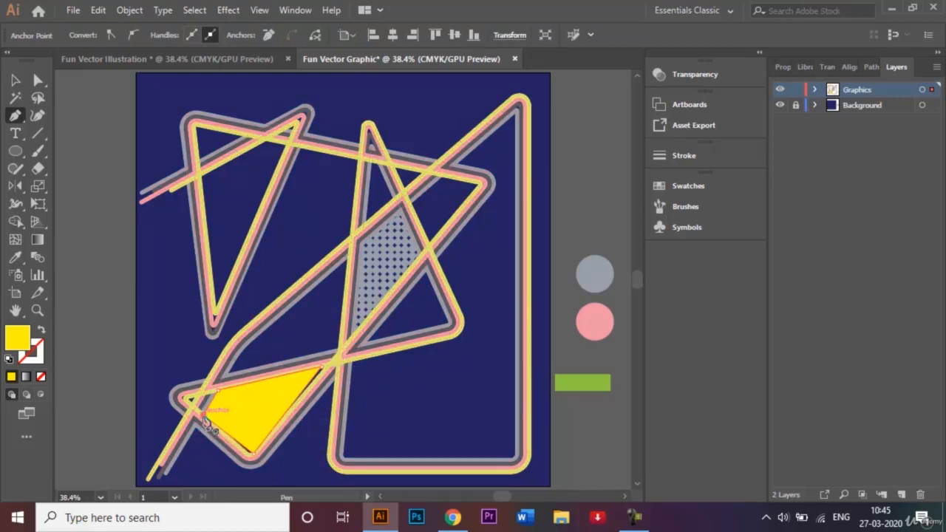
- Draw a closed four-point yellow shape filling the tall triangular gap in the artwork's upper-left stripe loop
{"action": "left_click", "coordinate": [202, 175]}
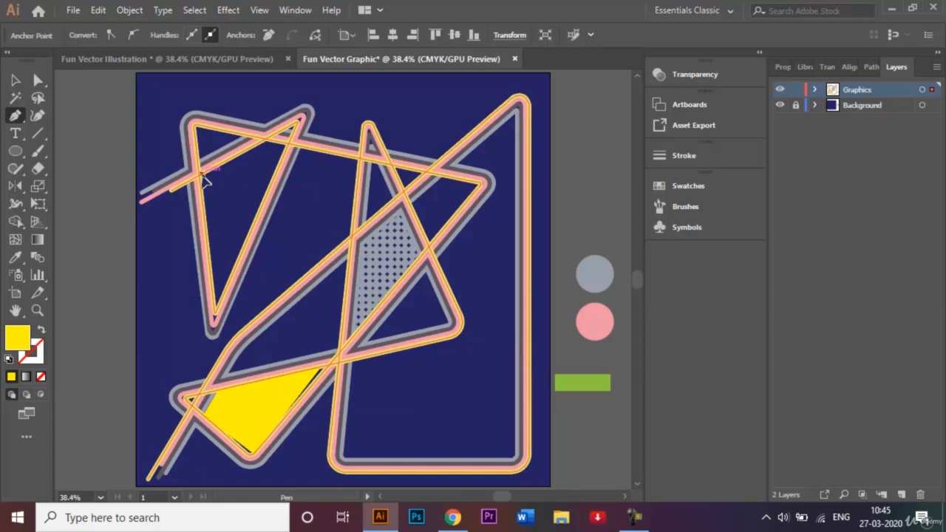
{"action": "left_click", "coordinate": [265, 139]}
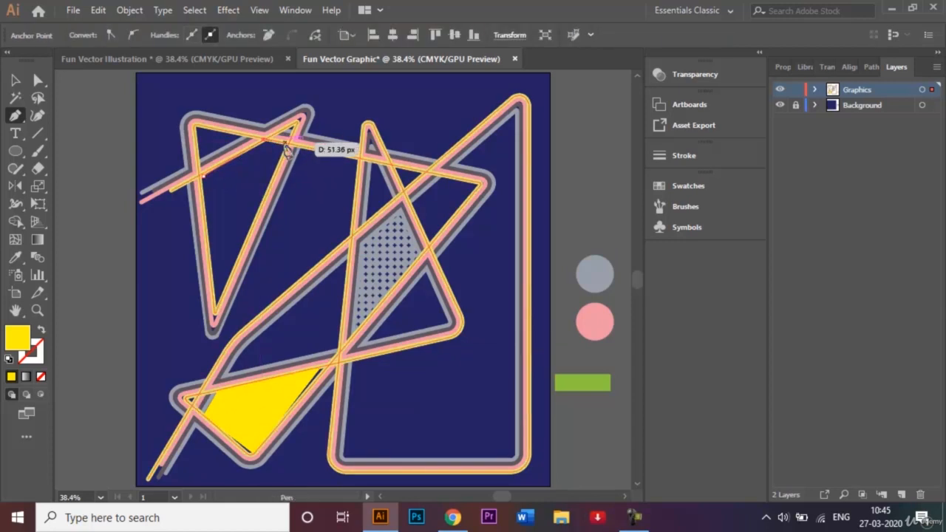
{"action": "left_click", "coordinate": [285, 140]}
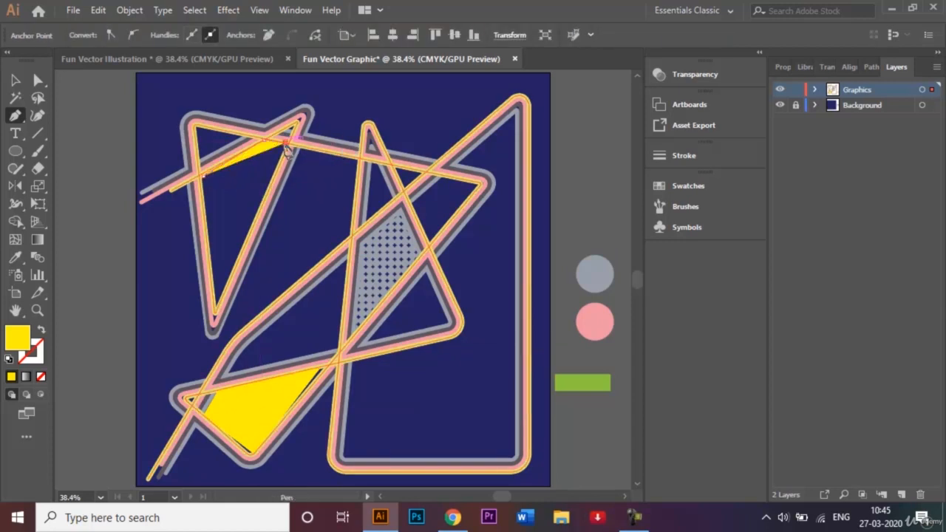
{"action": "left_click", "coordinate": [214, 312]}
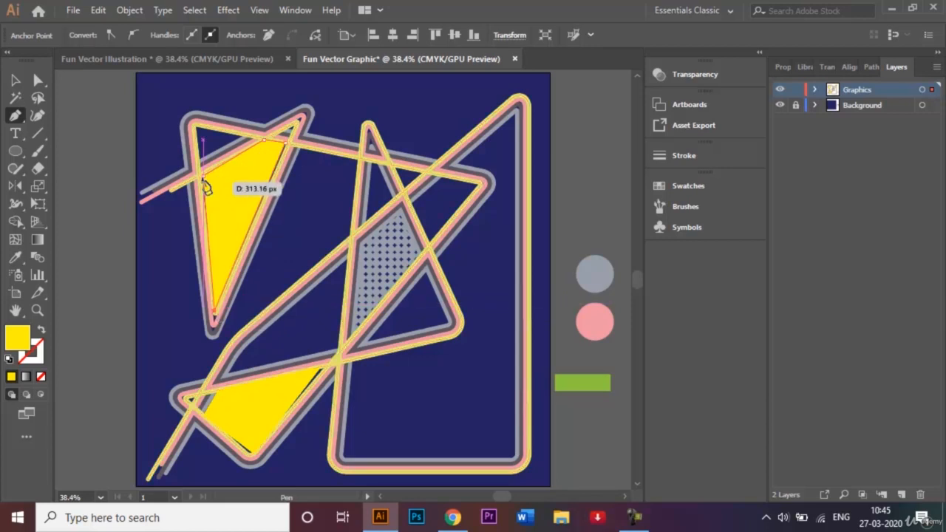
{"action": "left_click", "coordinate": [203, 176]}
- Fill the upper-left triangular shape with the pink dot pattern swatch
{"action": "left_click", "coordinate": [15, 80]}
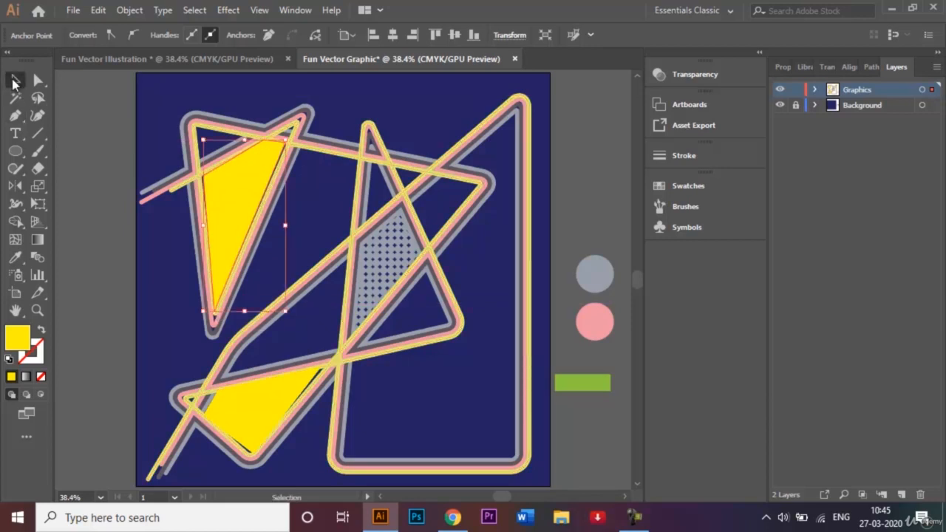
{"action": "left_click", "coordinate": [218, 196]}
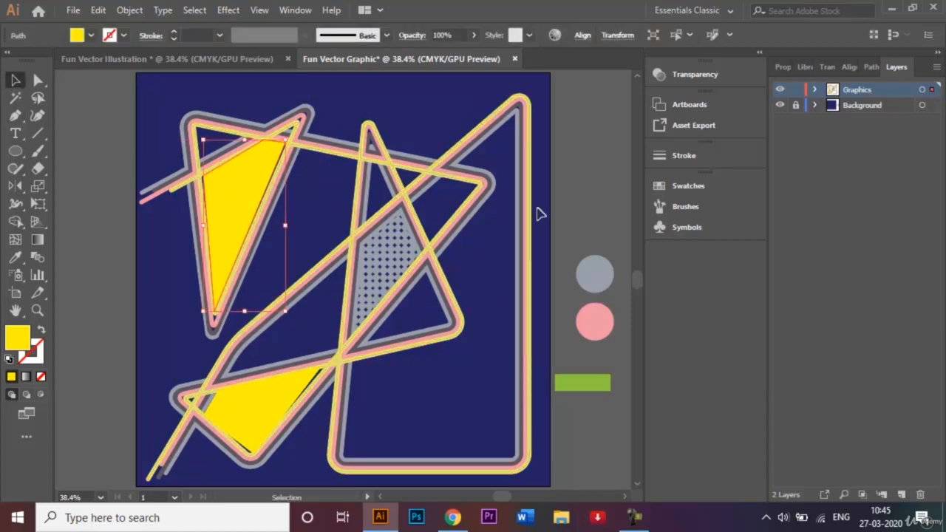
{"action": "left_click", "coordinate": [699, 190]}
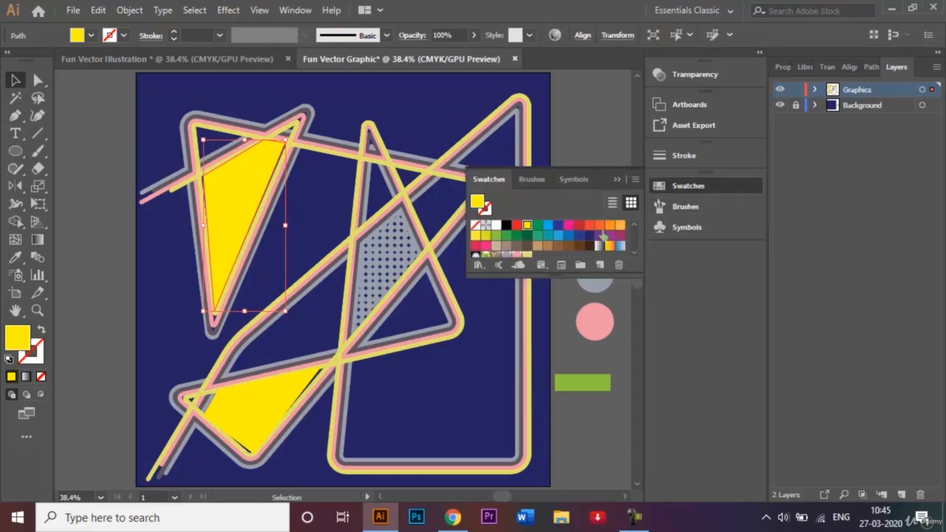
{"action": "left_click", "coordinate": [516, 255]}
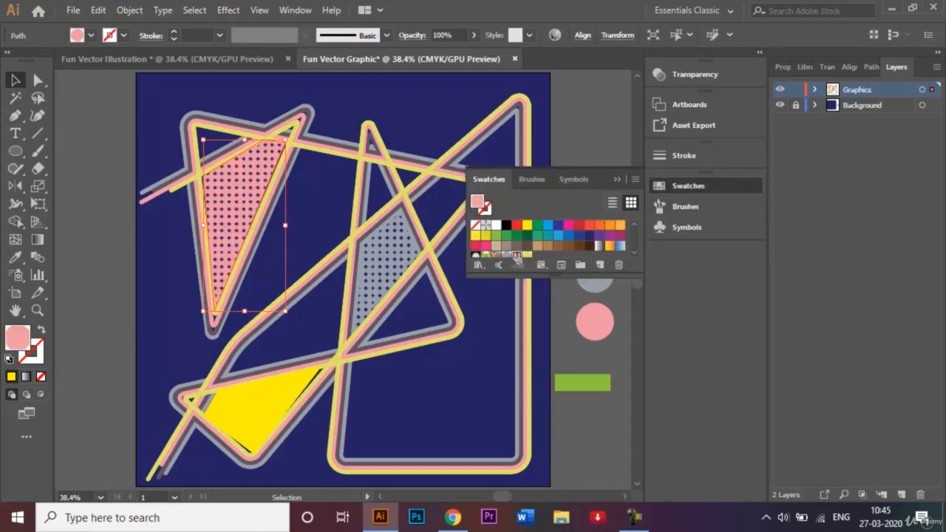
{"action": "left_click", "coordinate": [615, 181]}
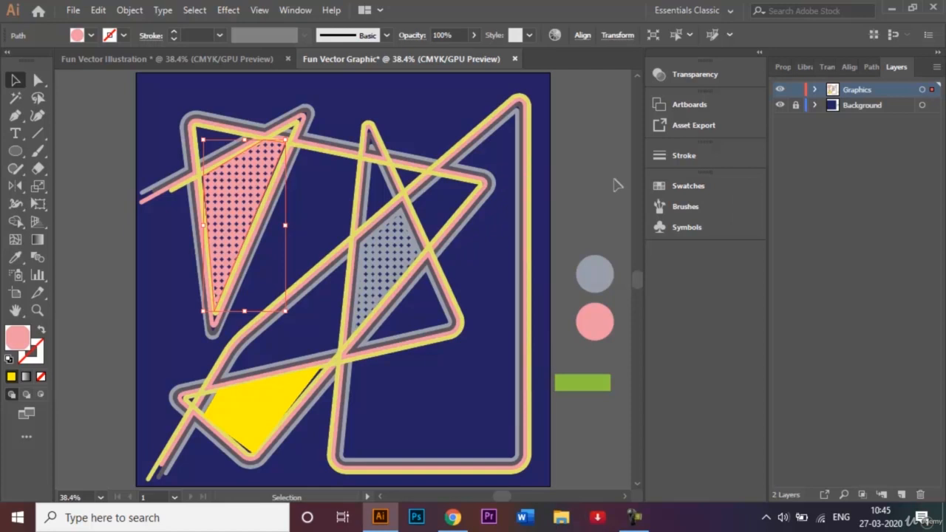
- Fill the yellow four-sided shape in the lower-left stripe loop with the yellow dot pattern swatch and deselect it
{"action": "left_click", "coordinate": [261, 412]}
{"action": "left_click", "coordinate": [699, 187]}
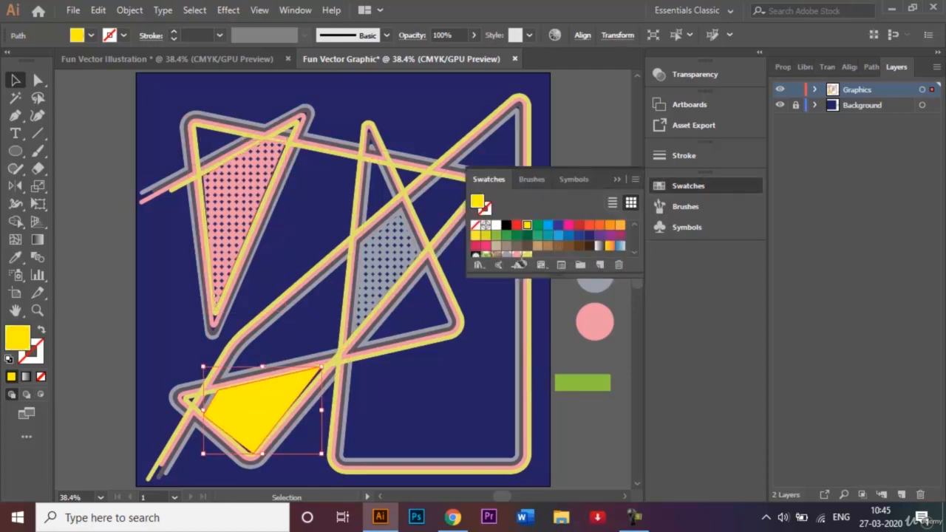
{"action": "left_click", "coordinate": [525, 256]}
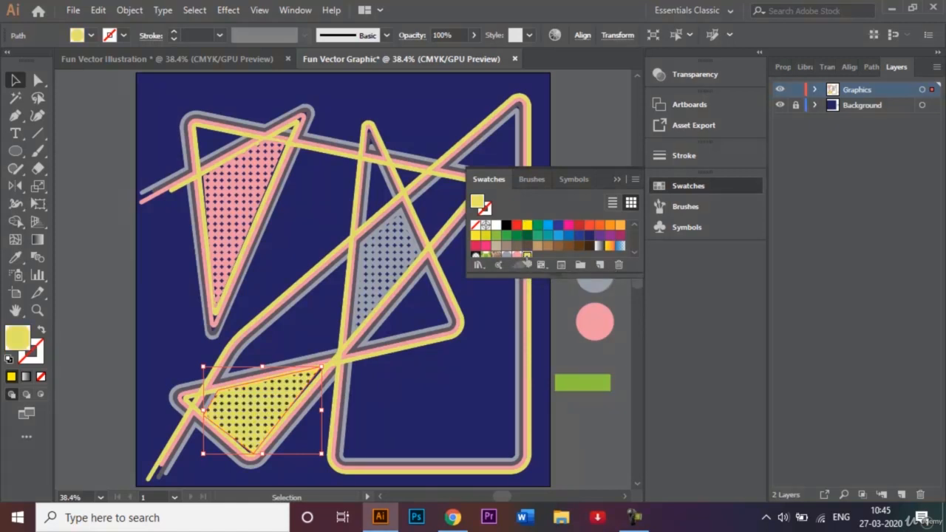
{"action": "left_click", "coordinate": [618, 180]}
{"action": "left_click", "coordinate": [604, 144]}
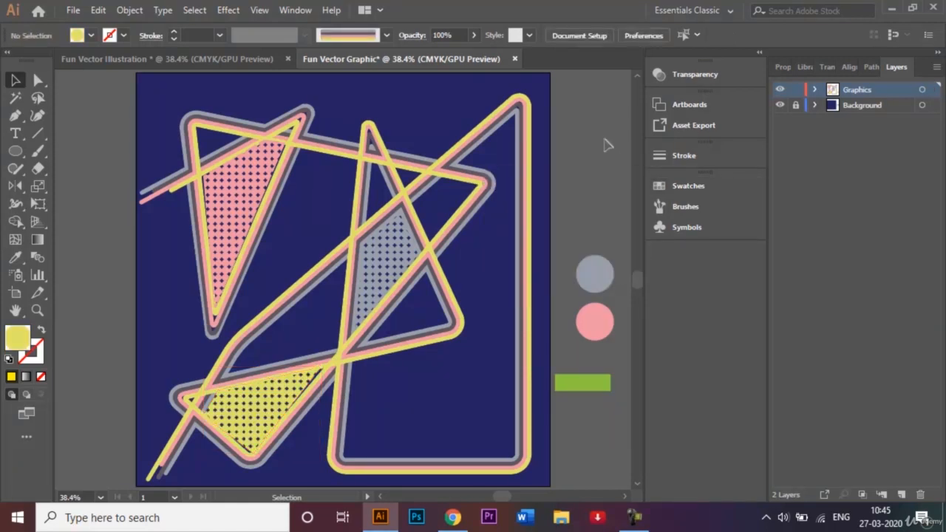
- Draw a closed four-point Pen shape filling the gap between the yellow-dotted shape and the long diagonal stripes
{"action": "left_click", "coordinate": [15, 115]}
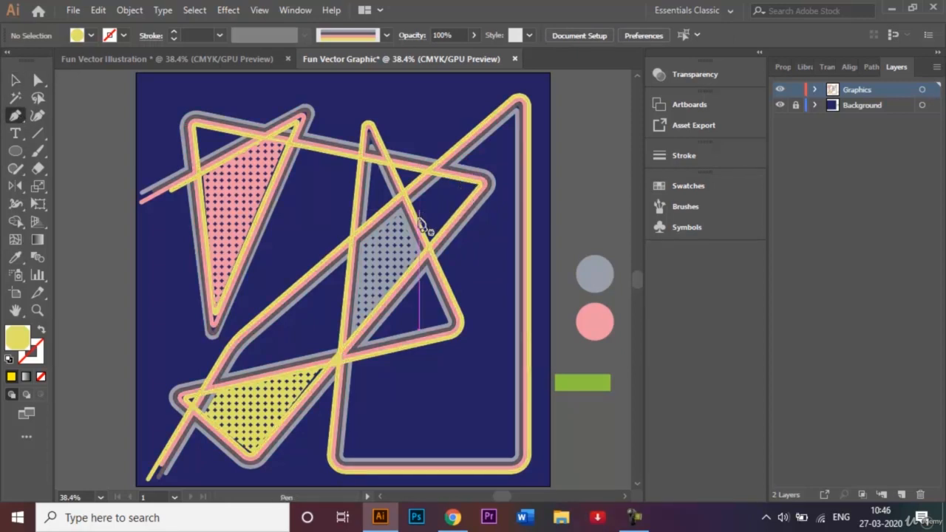
{"action": "left_click", "coordinate": [234, 374]}
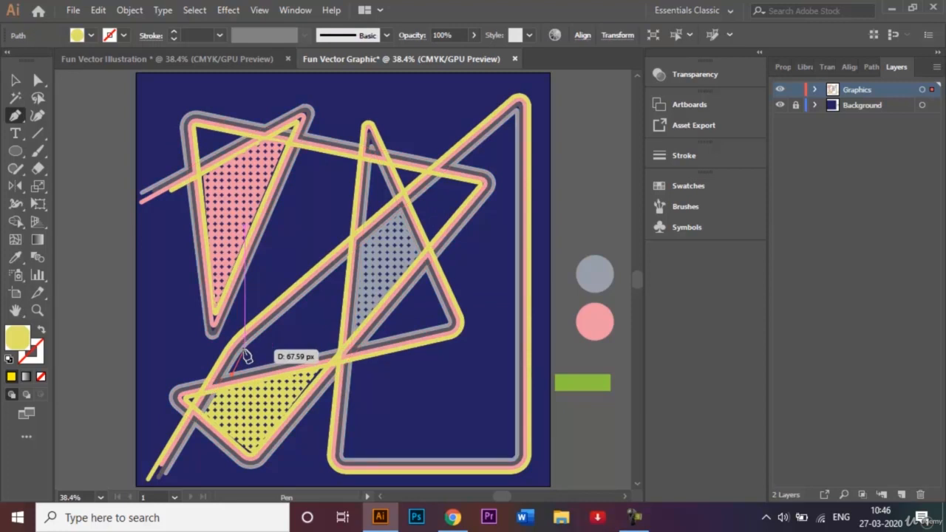
{"action": "left_click", "coordinate": [245, 351]}
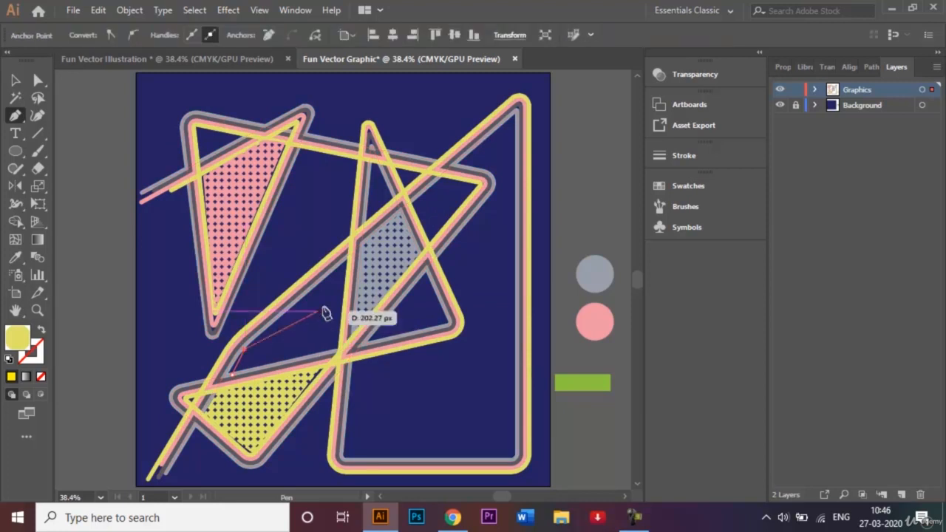
{"action": "left_click", "coordinate": [344, 264]}
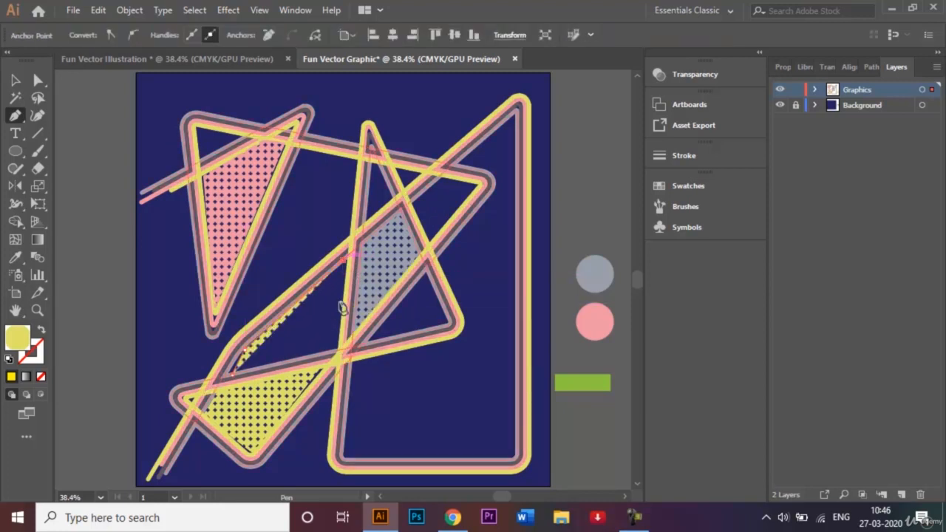
{"action": "left_click", "coordinate": [338, 355]}
{"action": "left_click", "coordinate": [234, 374]}
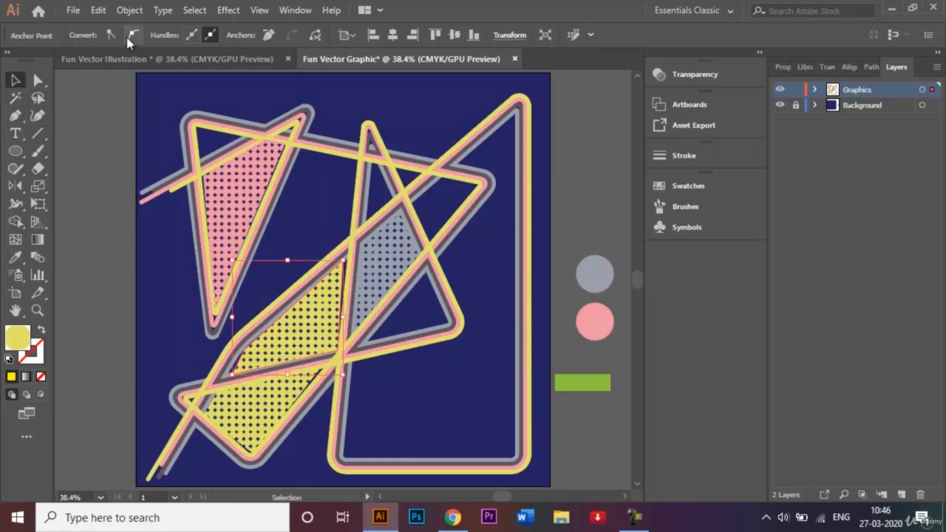
- Fill the new shape above the lower-left yellow-dotted one with the pink dot pattern swatch
{"action": "left_click", "coordinate": [277, 305]}
{"action": "left_click", "coordinate": [326, 334]}
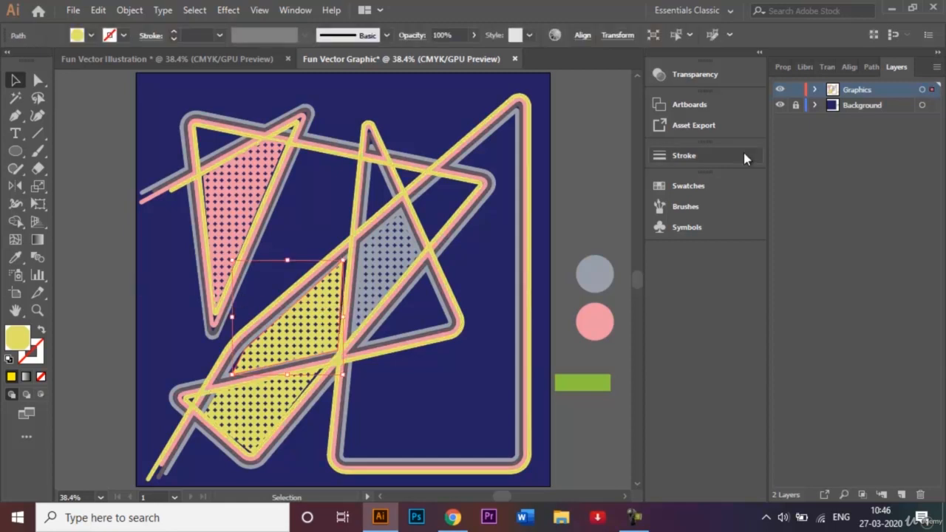
{"action": "left_click", "coordinate": [690, 185]}
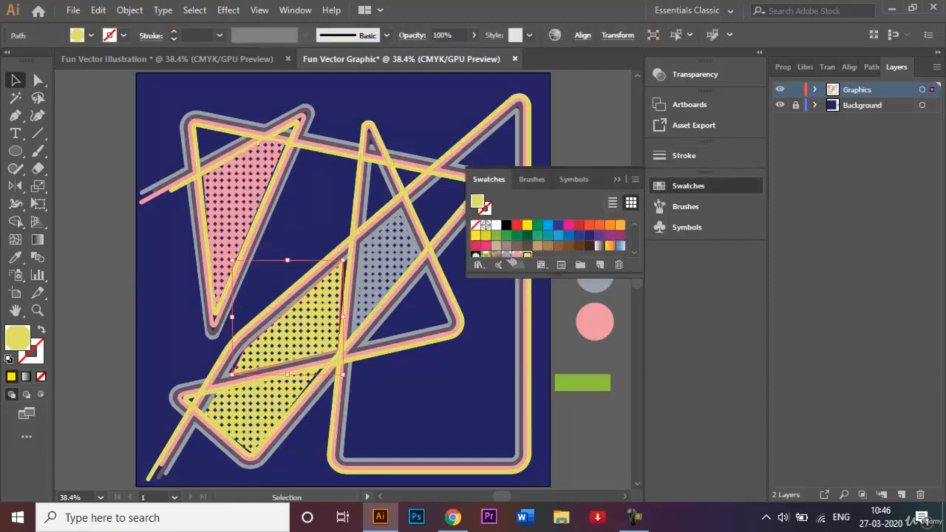
{"action": "left_click", "coordinate": [517, 255]}
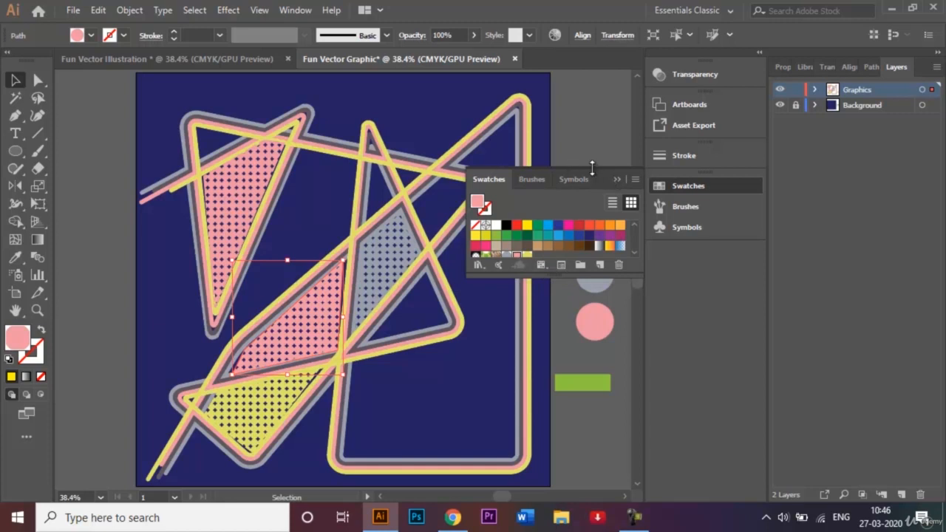
{"action": "left_click", "coordinate": [614, 179]}
{"action": "left_click", "coordinate": [15, 115]}
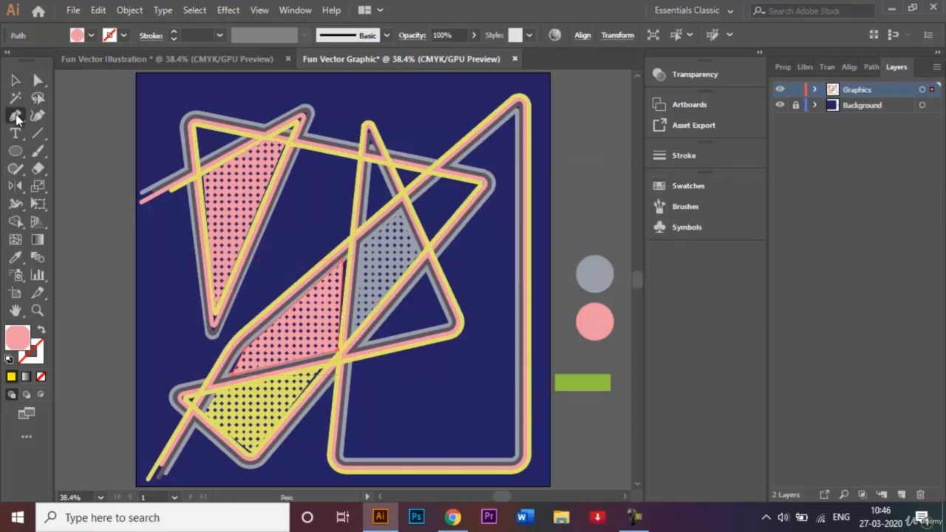
{"action": "left_click", "coordinate": [91, 36]}
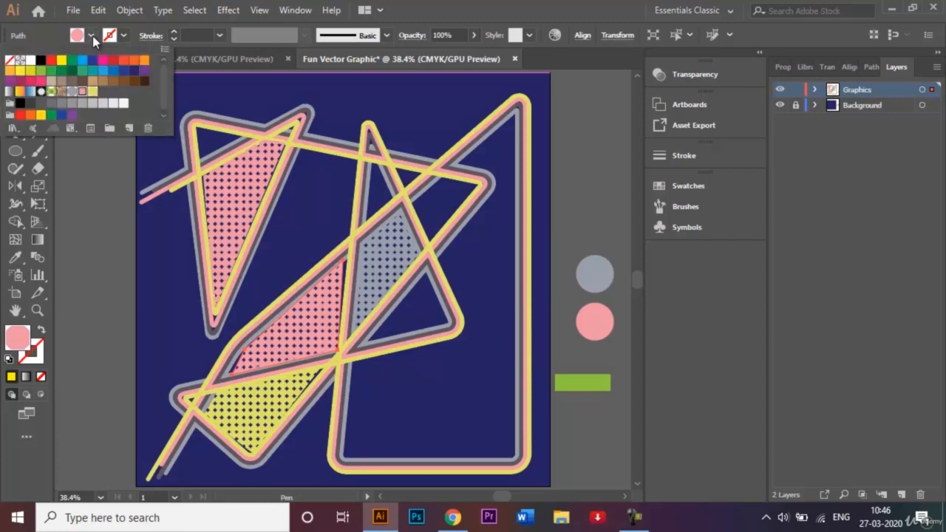
{"action": "left_click", "coordinate": [92, 91]}
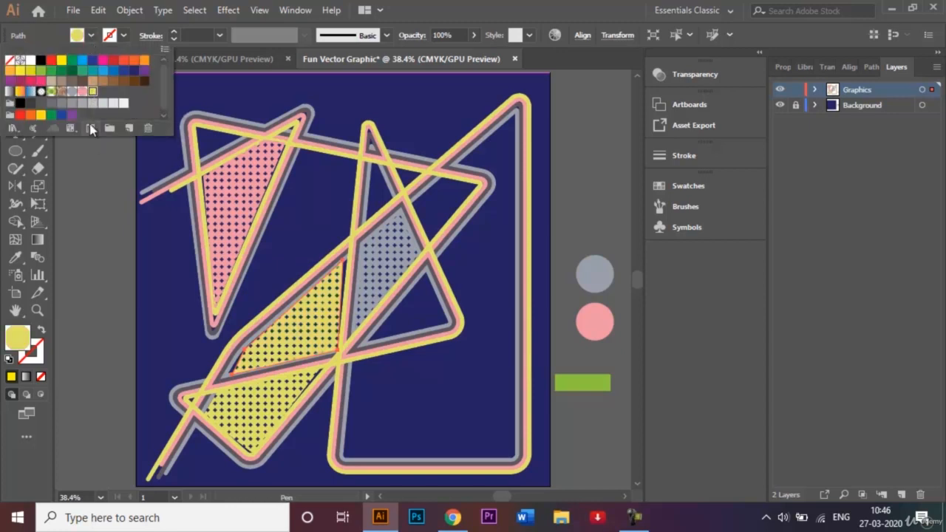
{"action": "left_click", "coordinate": [101, 185]}
{"action": "key", "text": "ctrl+z"}
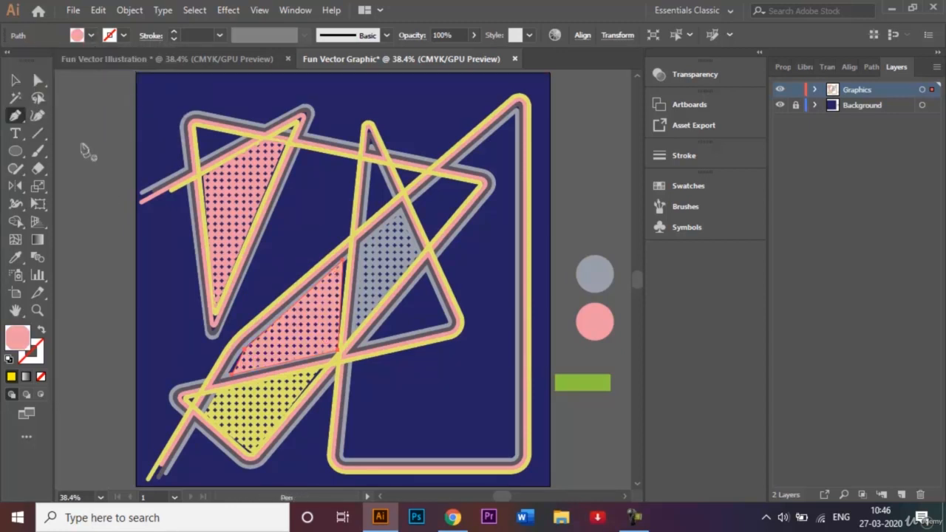
- With nothing selected, set the fill to the yellow dot pattern and draw a closed four-point shape in the gap at the stripes' upper-right bend
{"action": "left_click", "coordinate": [16, 78]}
{"action": "left_click", "coordinate": [90, 114]}
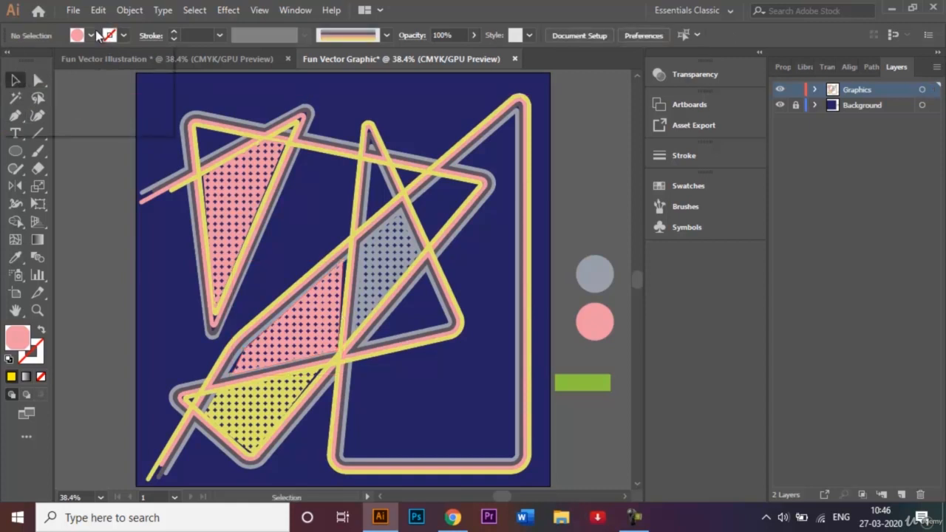
{"action": "left_click", "coordinate": [90, 35]}
{"action": "left_click", "coordinate": [92, 91]}
{"action": "left_click", "coordinate": [101, 173]}
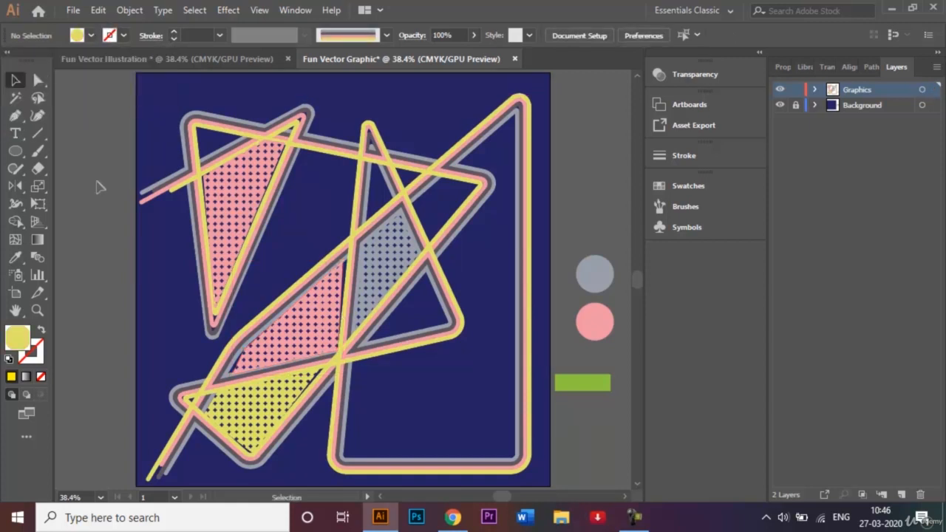
{"action": "left_click", "coordinate": [15, 116]}
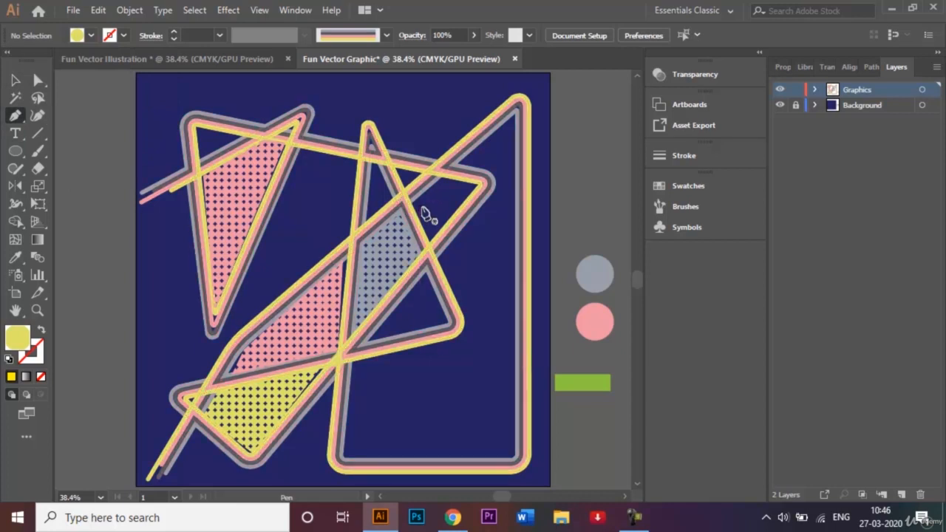
{"action": "left_click_drag", "start_coordinate": [419, 208], "coordinate": [477, 188]}
{"action": "left_click", "coordinate": [476, 182]}
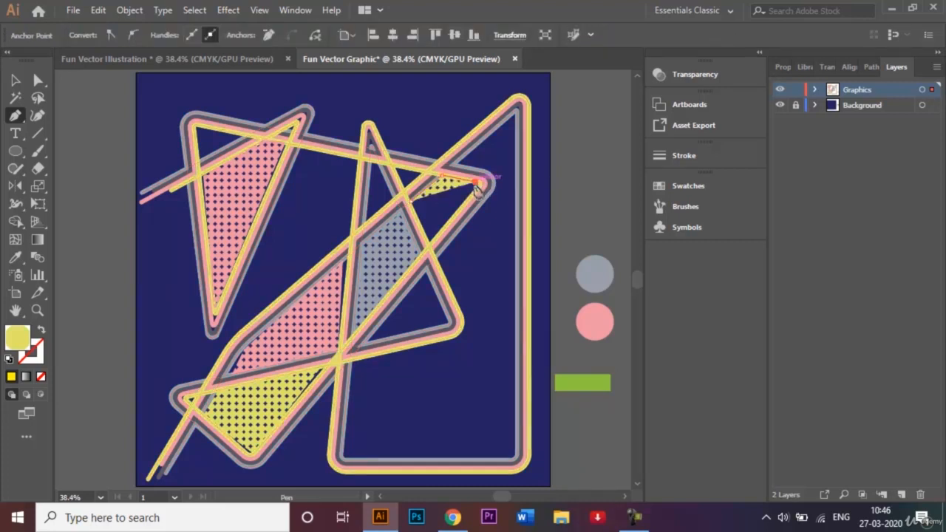
{"action": "left_click", "coordinate": [428, 250]}
{"action": "left_click", "coordinate": [411, 200]}
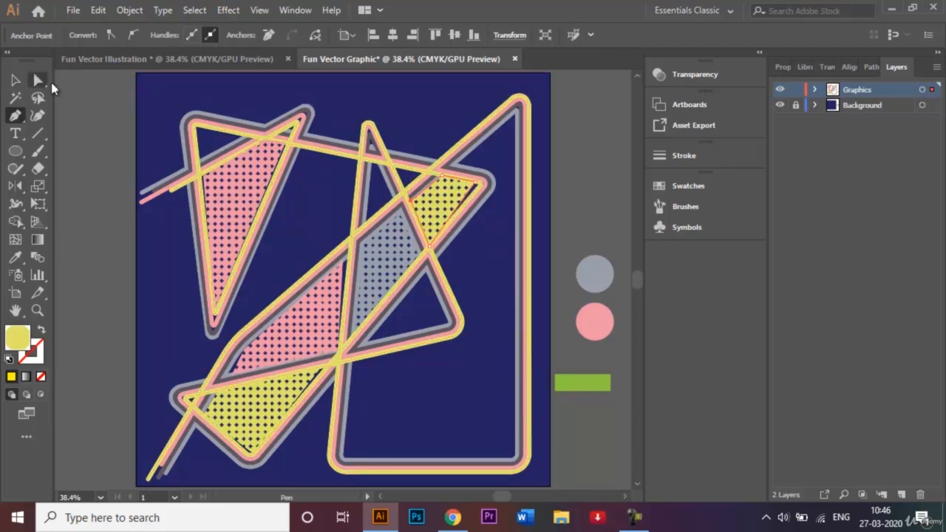
{"action": "left_click", "coordinate": [15, 81]}
{"action": "left_click", "coordinate": [142, 163]}
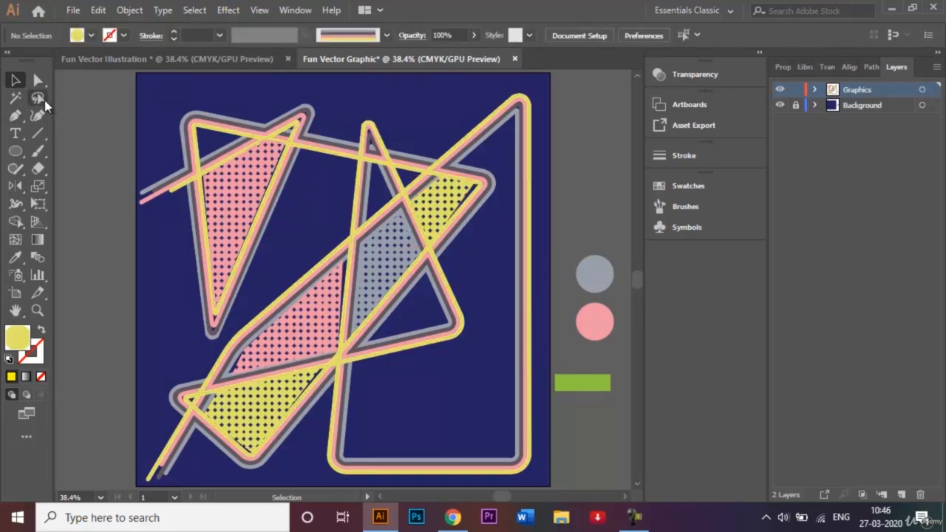
- Set the fill to orange and draw a tall, thin vertical rectangle on the empty canvas beside the artboard's left edge
{"action": "left_click", "coordinate": [226, 55]}
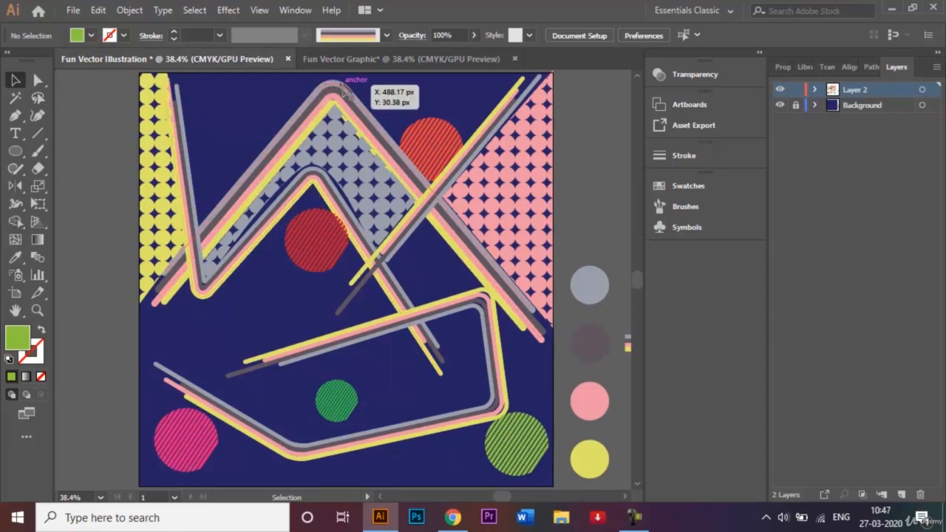
{"action": "left_click", "coordinate": [340, 61]}
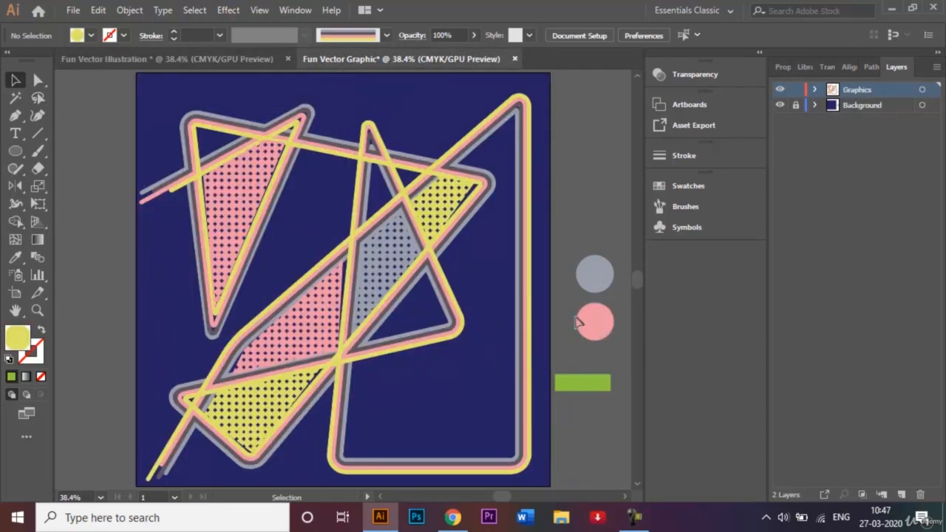
{"action": "left_click", "coordinate": [378, 497]}
{"action": "left_click", "coordinate": [378, 497]}
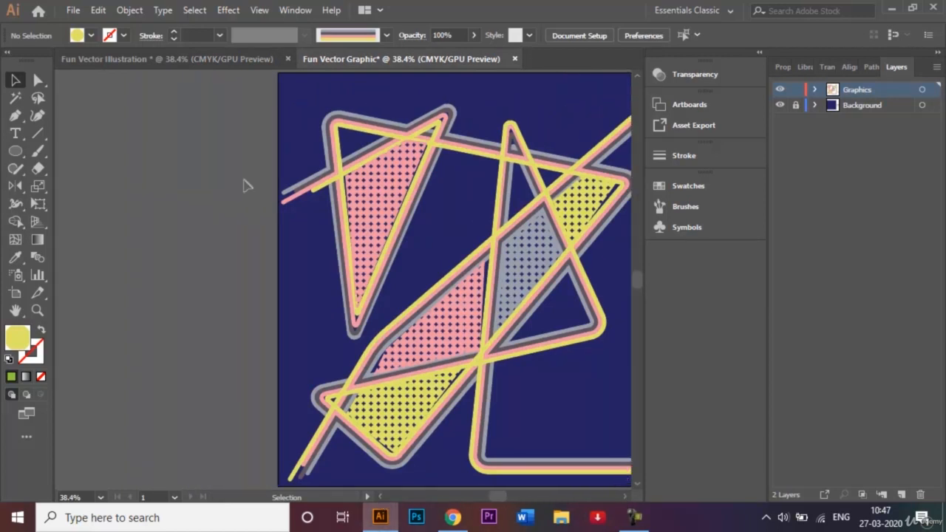
{"action": "left_click", "coordinate": [93, 39]}
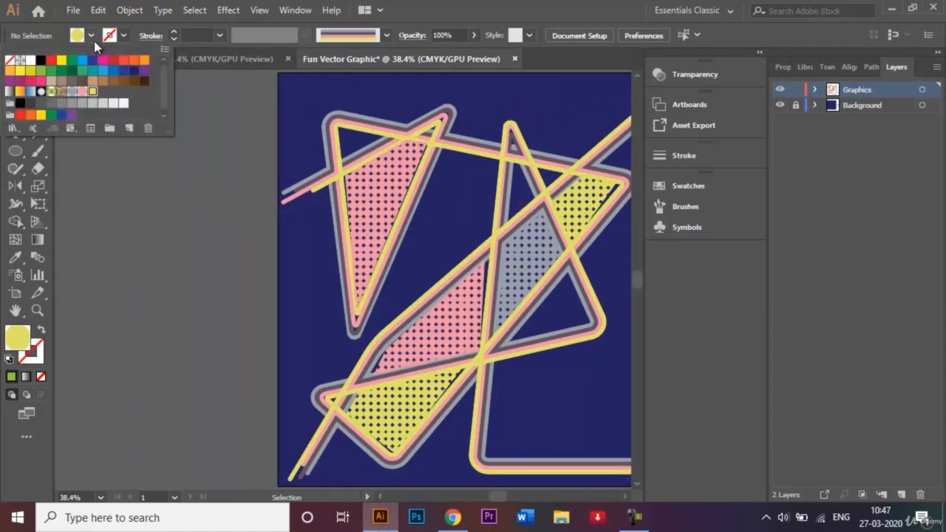
{"action": "left_click", "coordinate": [144, 62]}
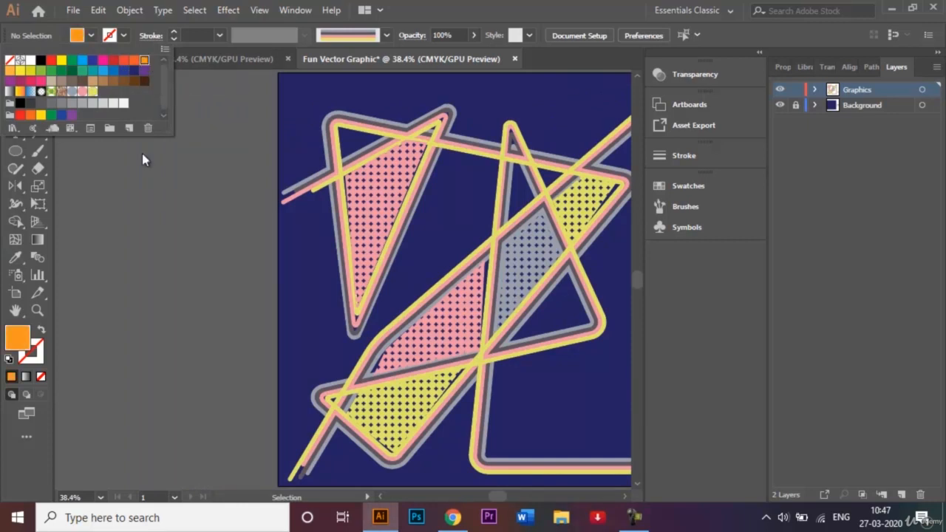
{"action": "left_click", "coordinate": [154, 198]}
{"action": "left_click", "coordinate": [19, 153]}
{"action": "left_click_drag", "start_coordinate": [21, 156], "coordinate": [69, 154]}
{"action": "left_click_drag", "start_coordinate": [83, 195], "coordinate": [87, 448]}
- Copy the thin orange rectangle sideways with a small gap and repeat the copy into a wide row of evenly spaced vertical stripes
{"action": "left_click", "coordinate": [17, 82]}
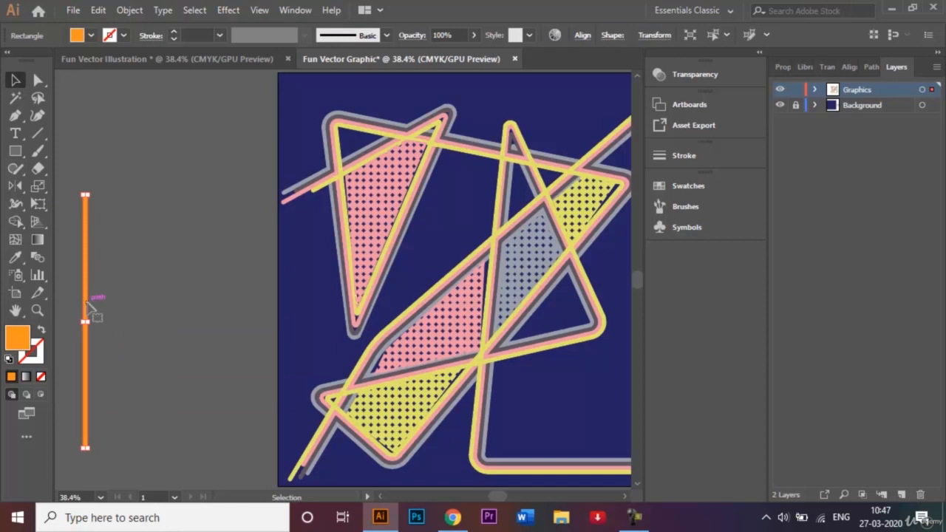
{"action": "left_click_drag", "start_coordinate": [90, 304], "coordinate": [97, 309]}
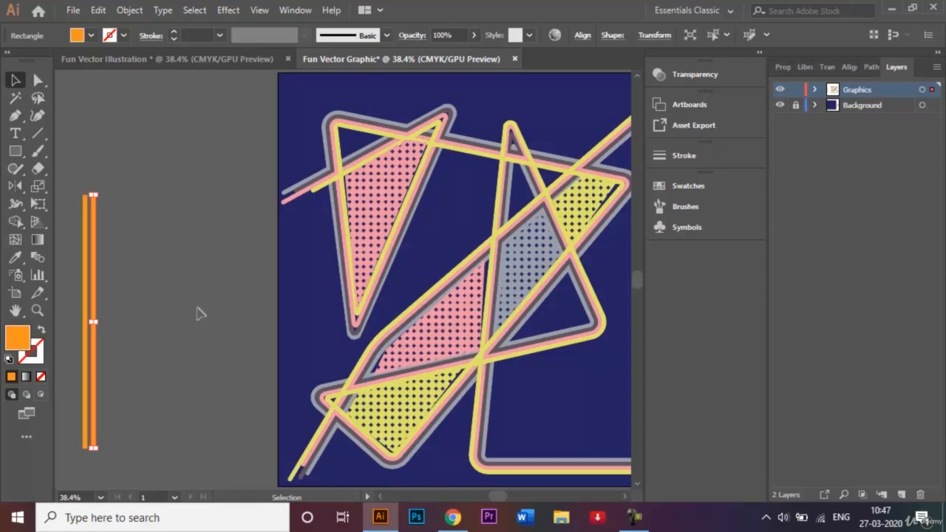
{"action": "key", "text": "ctrl+d"}
{"action": "key", "text": "ctrl+d"}
{"action": "key", "text": "ctrl+d"}
{"action": "key", "text": "ctrl+d"}
{"action": "key", "text": "ctrl+d"}
{"action": "key", "text": "ctrl+d"}
{"action": "key", "text": "ctrl+d"}
{"action": "key", "text": "ctrl+d"}
{"action": "key", "text": "ctrl+d"}
{"action": "key", "text": "ctrl+d"}
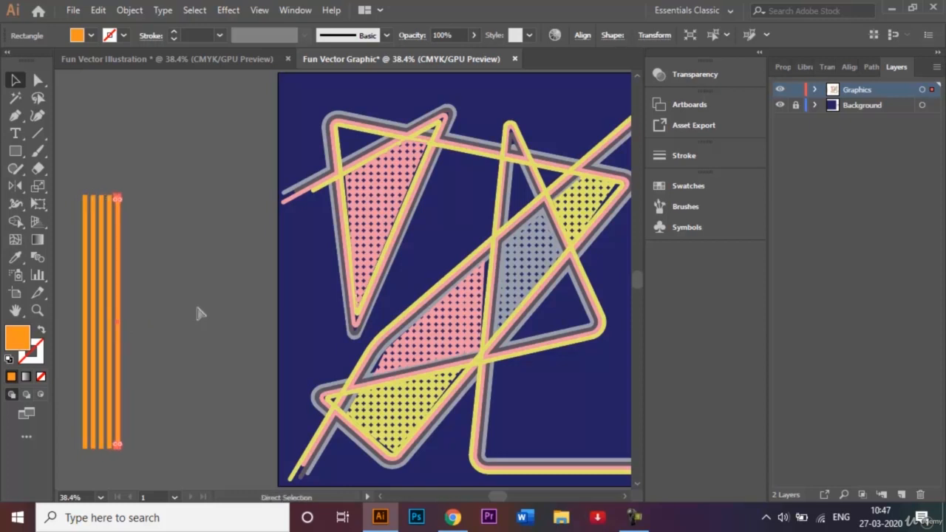
{"action": "key", "text": "ctrl+d"}
{"action": "key", "text": "ctrl+d"}
{"action": "key", "text": "ctrl+d"}
{"action": "key", "text": "ctrl+d"}
{"action": "key", "text": "ctrl+d"}
{"action": "key", "text": "ctrl+d"}
{"action": "key", "text": "ctrl+d"}
{"action": "key", "text": "ctrl+d"}
{"action": "key", "text": "ctrl+d"}
{"action": "key", "text": "ctrl+d"}
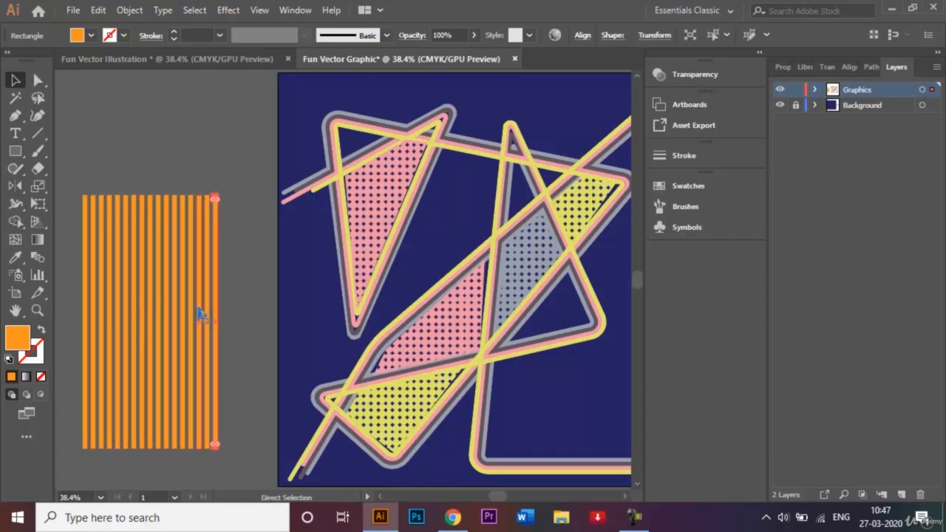
- Draw a large orange ellipse from the centre of the vertical stripes, nearly as wide as the row, and deselect it
{"action": "left_click", "coordinate": [14, 150]}
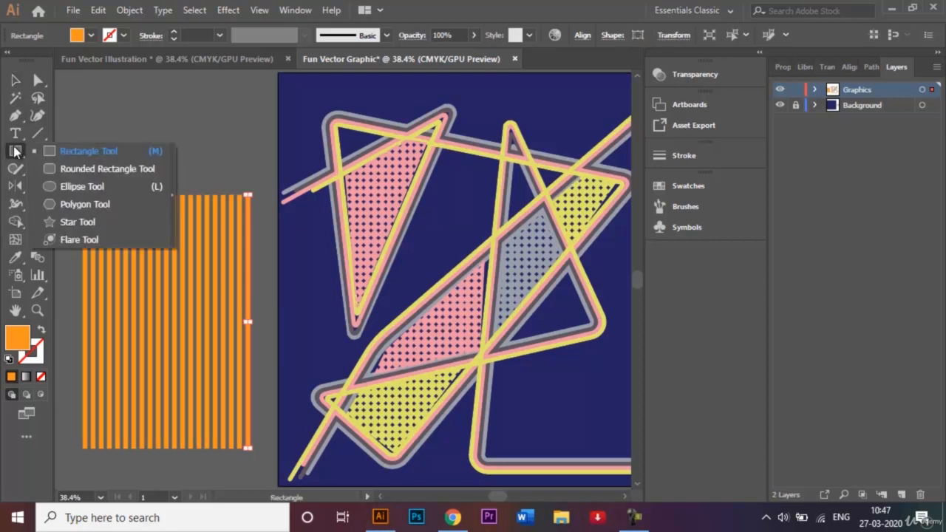
{"action": "left_click", "coordinate": [76, 186]}
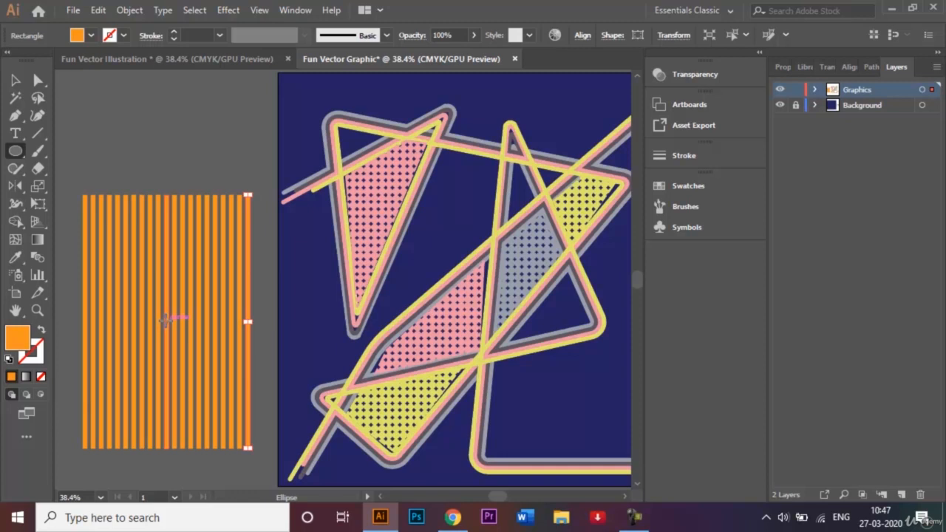
{"action": "left_click_drag", "start_coordinate": [165, 321], "coordinate": [244, 404]}
{"action": "left_click", "coordinate": [15, 82]}
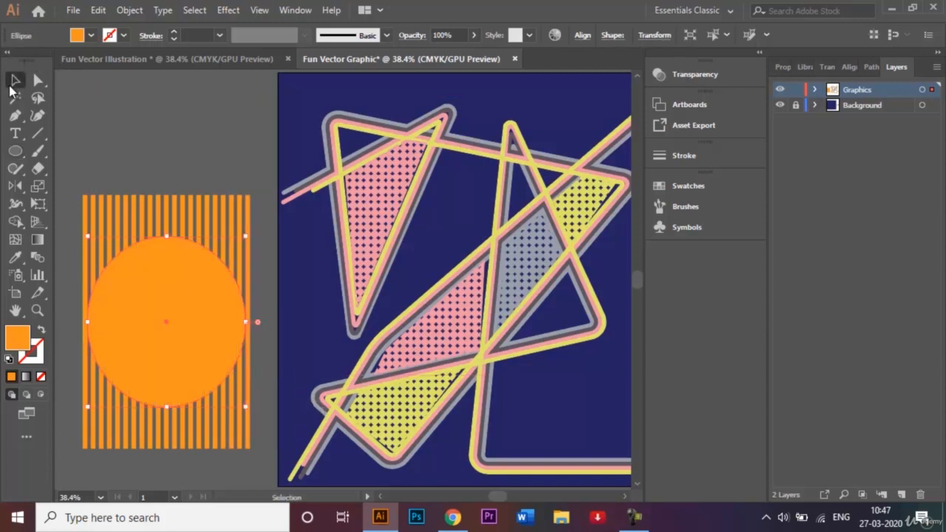
{"action": "left_click", "coordinate": [127, 136]}
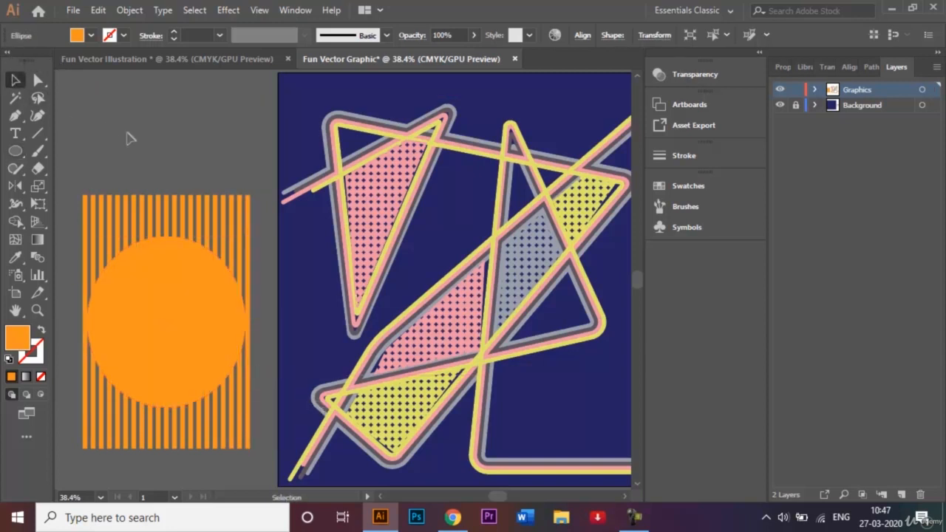
- Combine the vertical stripes and ellipse selection into a compound path and intersect them to form a striped orange circle
{"action": "left_click", "coordinate": [235, 423]}
{"action": "right_click", "coordinate": [172, 310]}
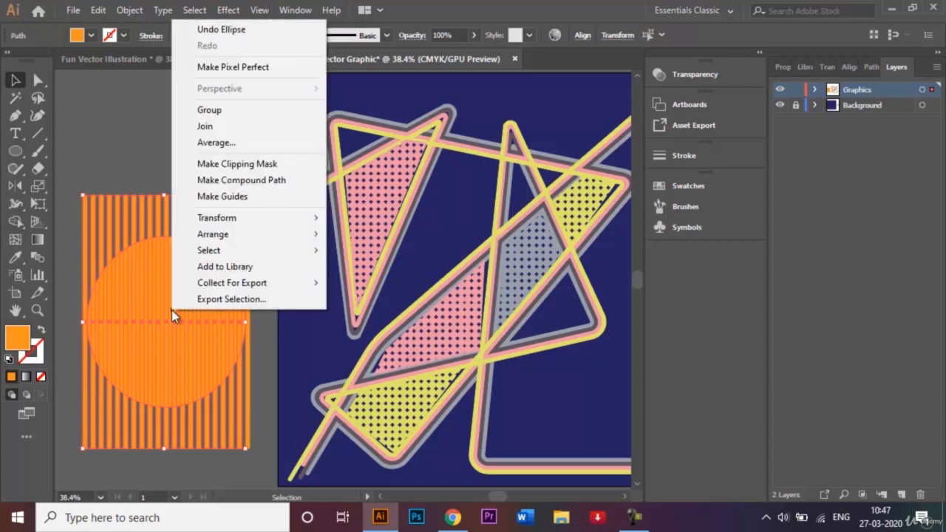
{"action": "left_click", "coordinate": [278, 183]}
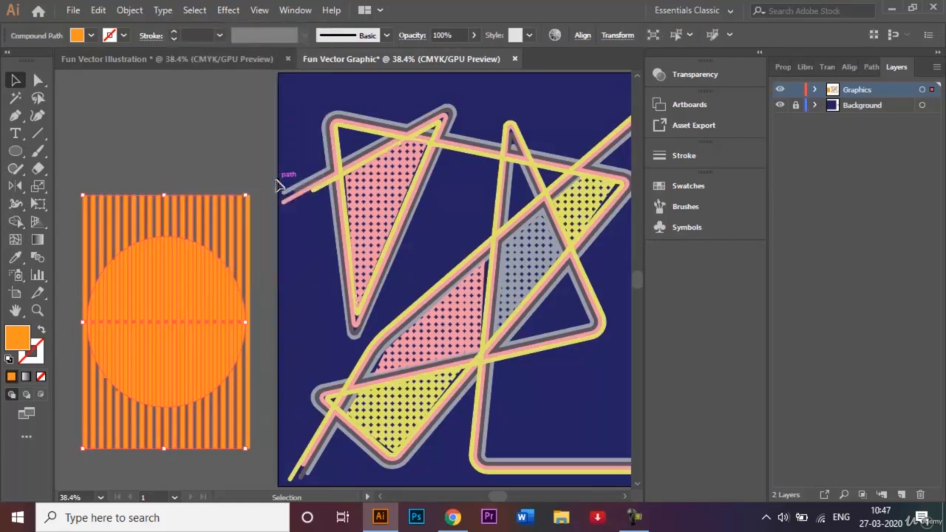
{"action": "left_click", "coordinate": [868, 70]}
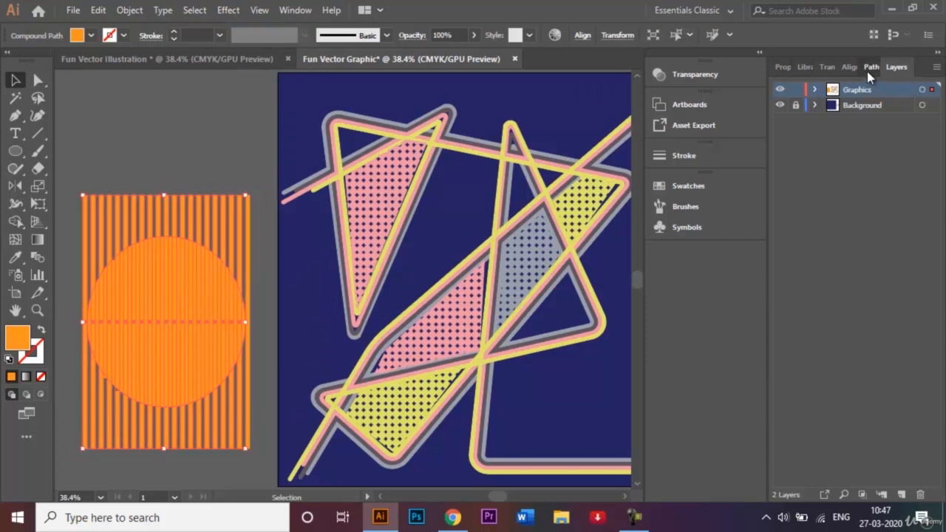
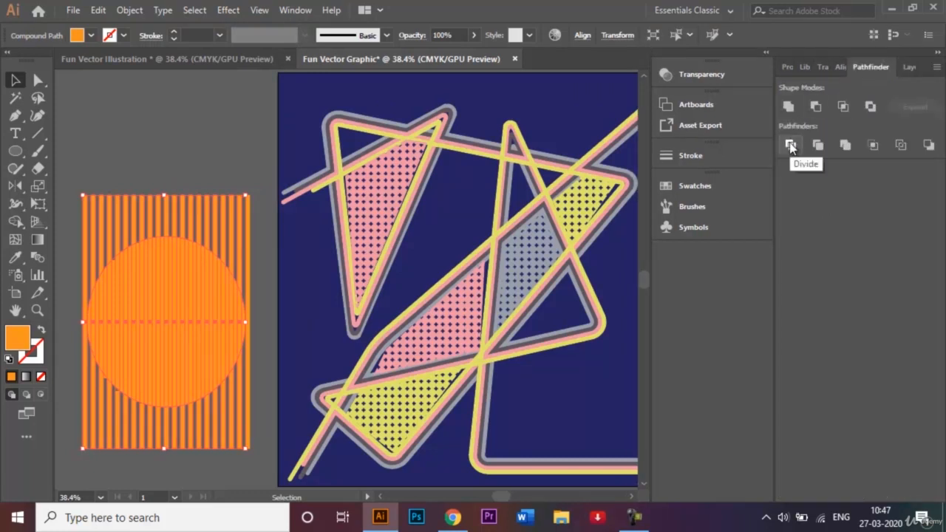
{"action": "left_click", "coordinate": [843, 107]}
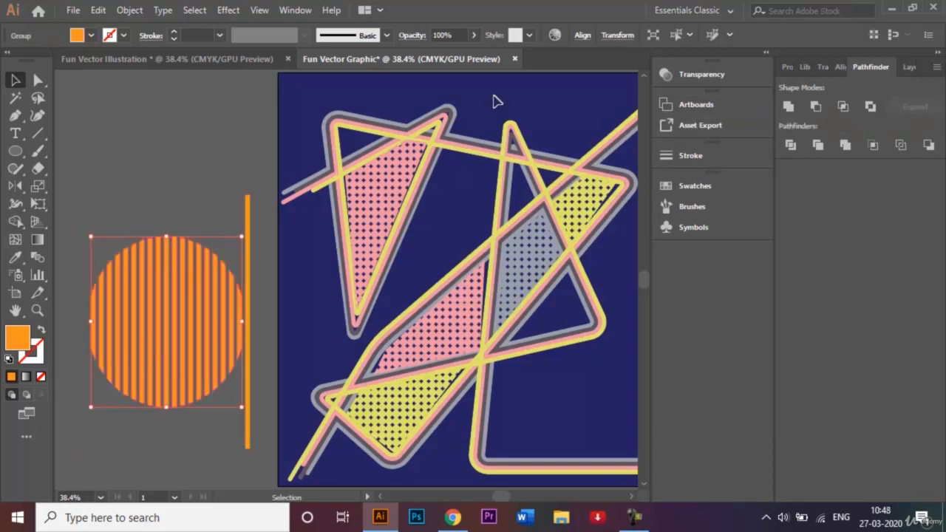
- Delete the leftover full-height orange stripe beside the striped circle
{"action": "left_click", "coordinate": [229, 142]}
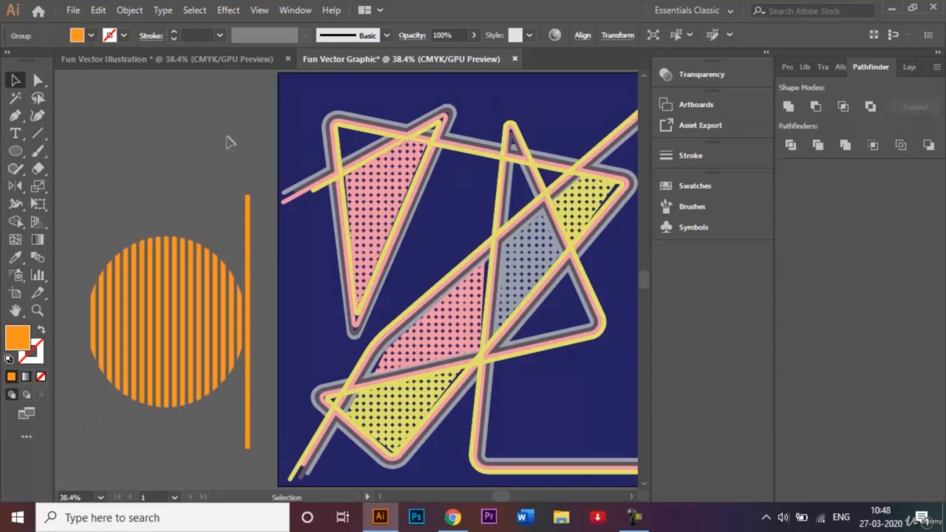
{"action": "left_click", "coordinate": [247, 222]}
{"action": "key", "text": "Delete"}
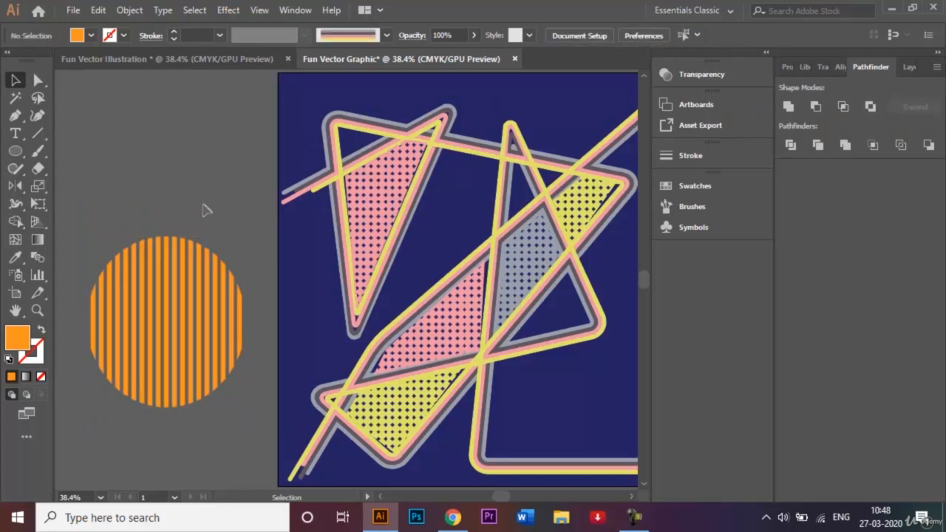
- Scale the striped orange circle down and place five copies at scattered spots on the artboard
{"action": "key", "text": "ctrl+minus"}
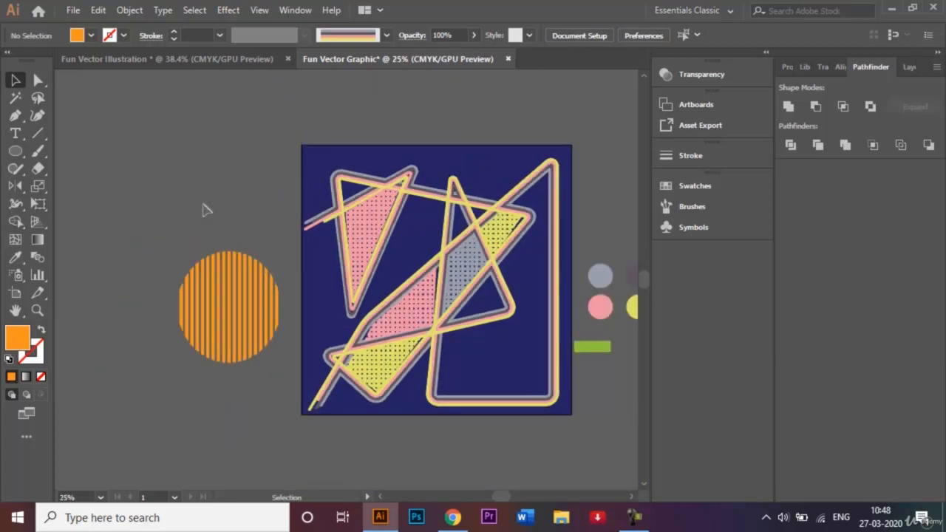
{"action": "left_click", "coordinate": [259, 337]}
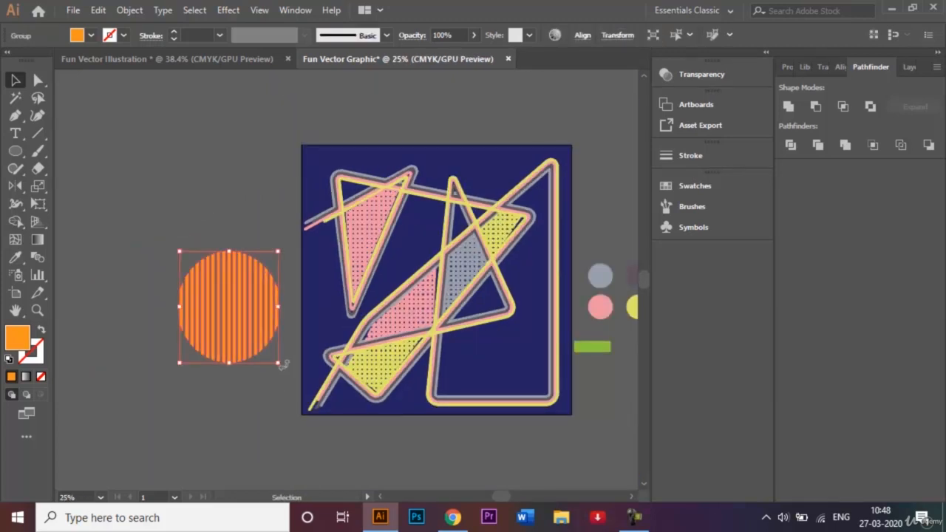
{"action": "left_click_drag", "start_coordinate": [279, 364], "coordinate": [331, 233]}
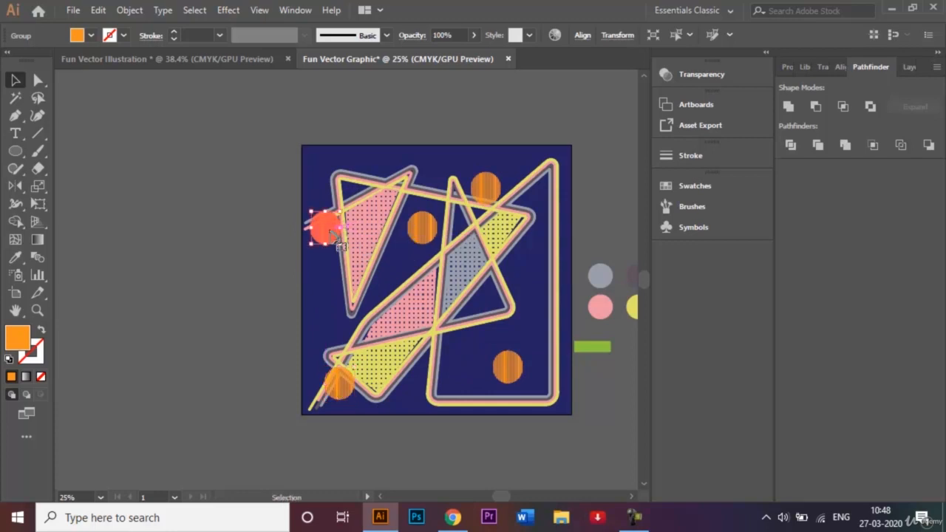
- Shrink the striped circle near the artboard's upper middle and move it just outside the stripes' upper-right peak
{"action": "left_click", "coordinate": [423, 234]}
{"action": "left_click_drag", "start_coordinate": [423, 233], "coordinate": [563, 182]}
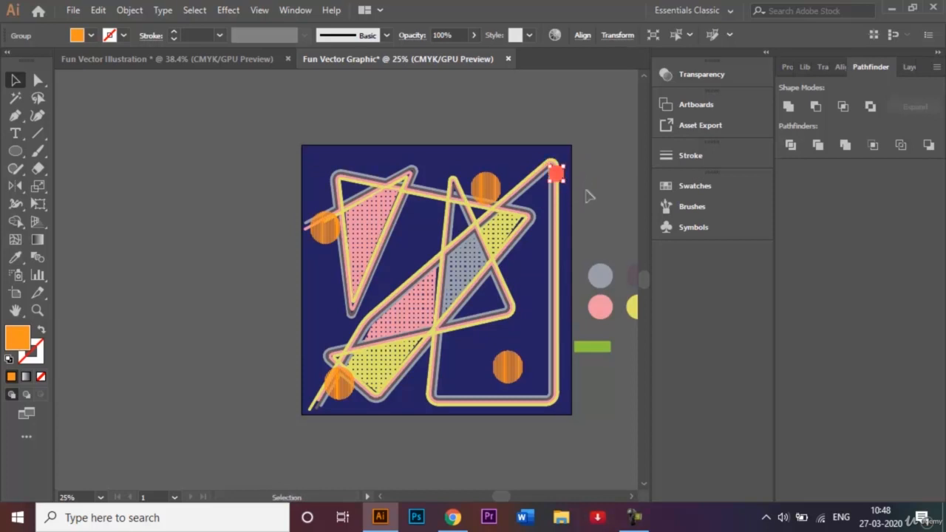
{"action": "key", "text": "ctrl+1"}
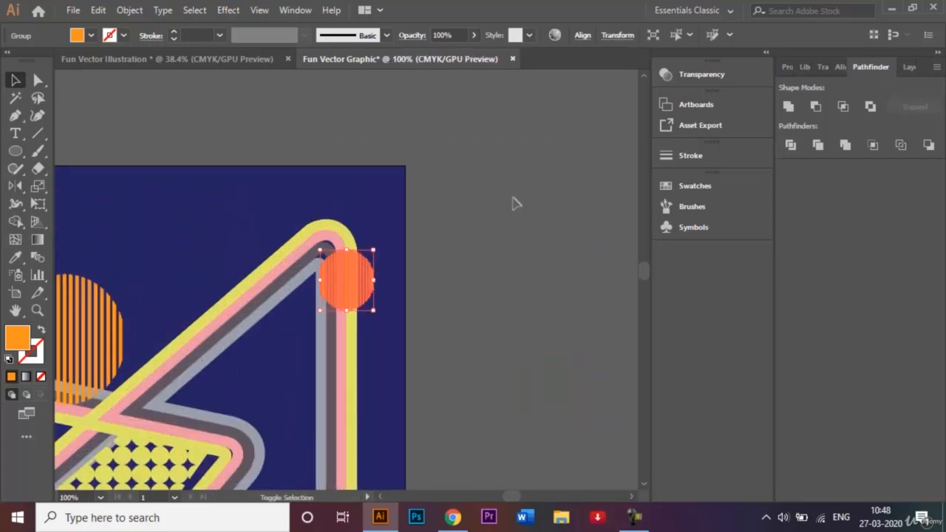
{"action": "key", "text": "shift+Right"}
{"action": "key", "text": "shift+Right"}
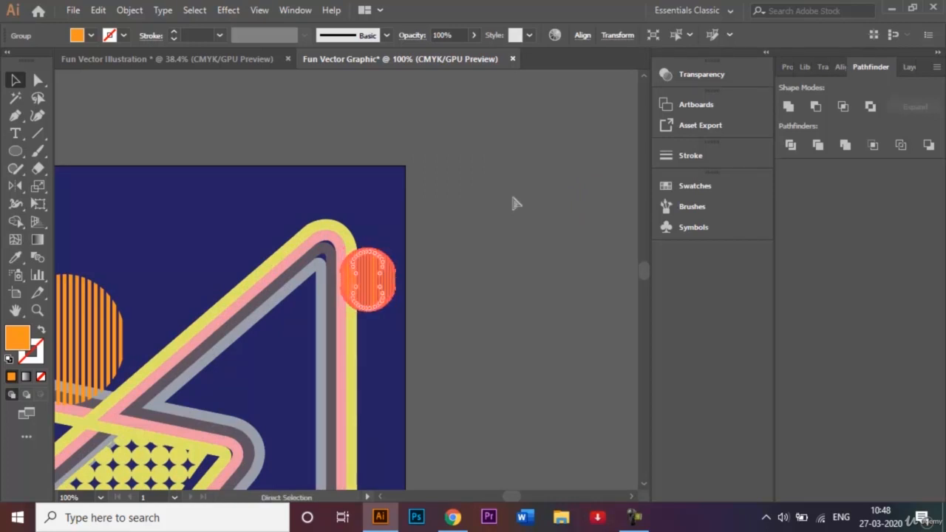
{"action": "key", "text": "ctrl+0"}
{"action": "left_click", "coordinate": [559, 145]}
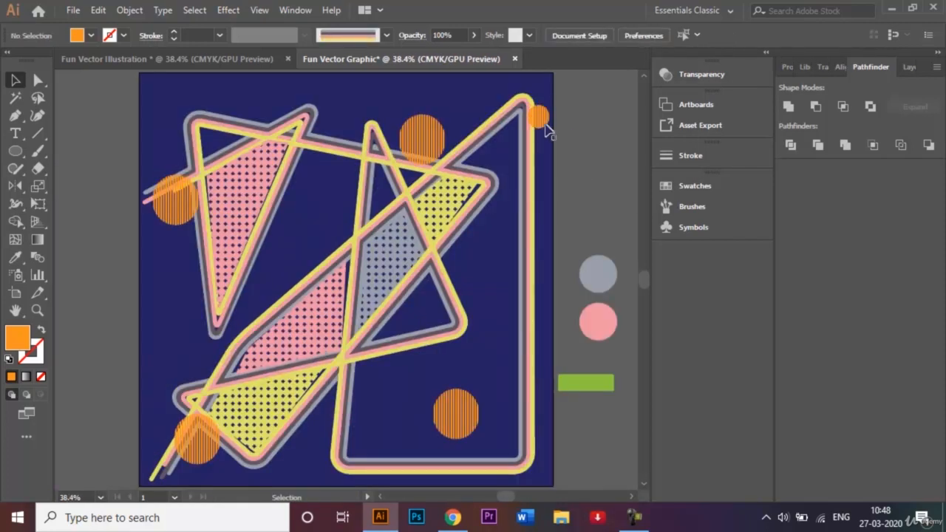
- Recolour the small striped circle at the upper-right peak with the magenta swatch C=35 M=100 Y=35 K=10
{"action": "left_click", "coordinate": [545, 127]}
{"action": "left_click", "coordinate": [94, 35]}
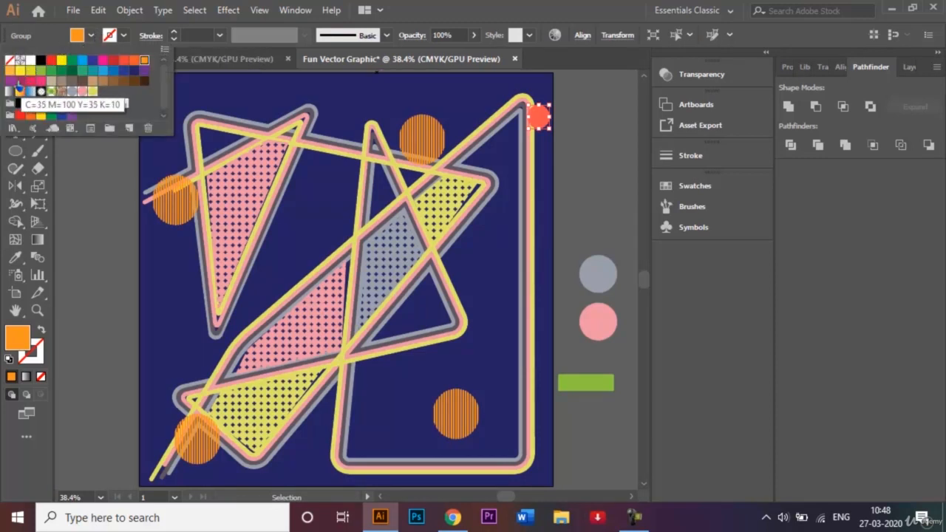
{"action": "left_click", "coordinate": [19, 82]}
{"action": "left_click", "coordinate": [101, 205]}
{"action": "left_click", "coordinate": [104, 207]}
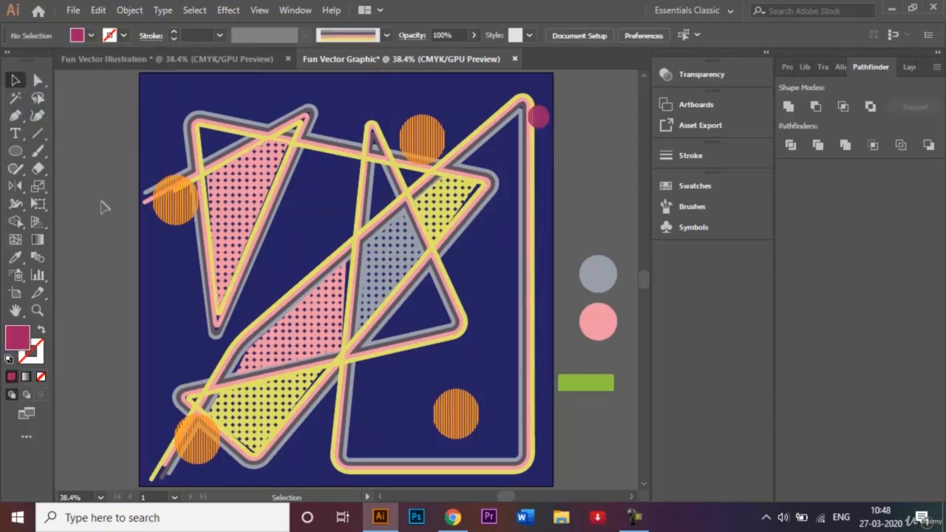
- Recolour the striped circle in the artboard's lower-left area red
{"action": "left_click", "coordinate": [198, 438]}
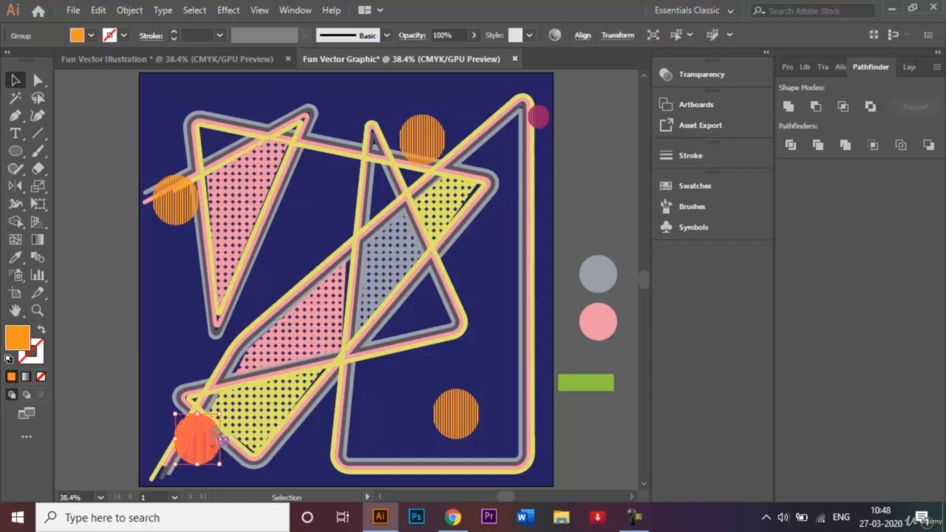
{"action": "left_click", "coordinate": [91, 36]}
{"action": "left_click", "coordinate": [114, 61]}
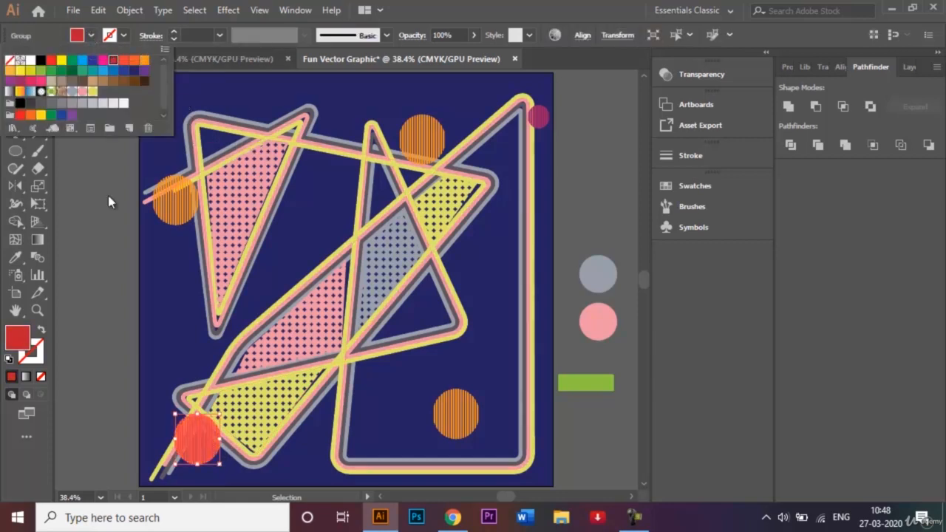
{"action": "left_click", "coordinate": [105, 266]}
{"action": "left_click", "coordinate": [131, 228]}
- Recolour the striped circle at the artboard's upper-left edge green
{"action": "left_click", "coordinate": [191, 206]}
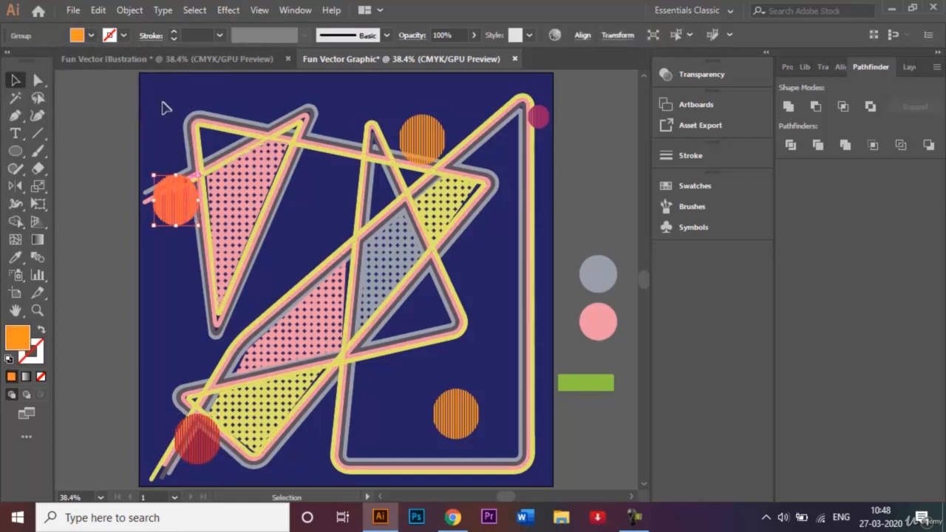
{"action": "left_click", "coordinate": [91, 35]}
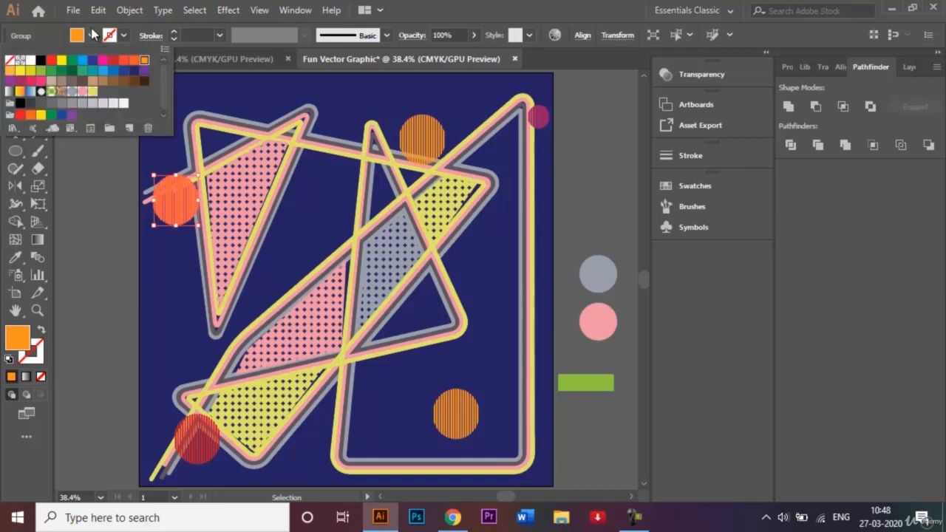
{"action": "left_click", "coordinate": [51, 72]}
{"action": "left_click", "coordinate": [62, 233]}
{"action": "left_click", "coordinate": [81, 278]}
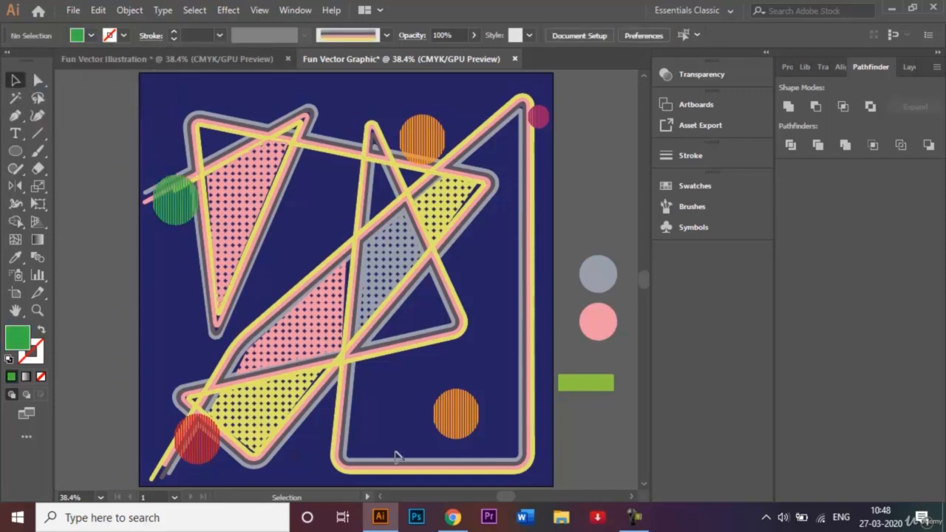
- Recolour the striped circle in the artboard's lower-right area light blue
{"action": "left_click", "coordinate": [452, 422]}
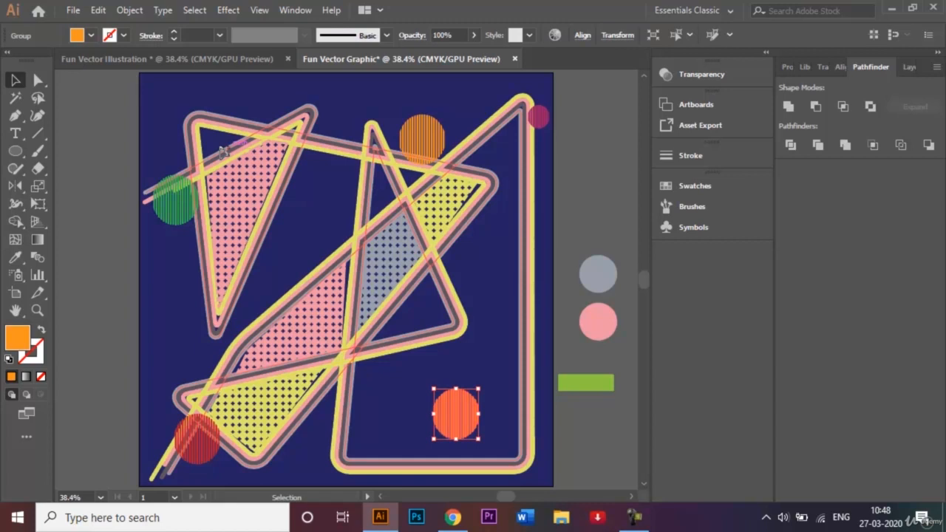
{"action": "left_click", "coordinate": [91, 37]}
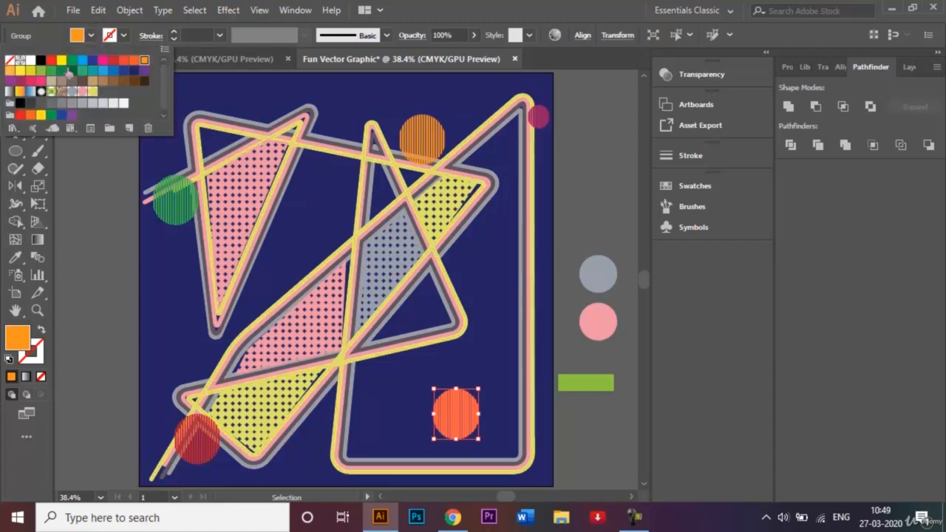
{"action": "left_click", "coordinate": [83, 61]}
{"action": "left_click", "coordinate": [87, 276]}
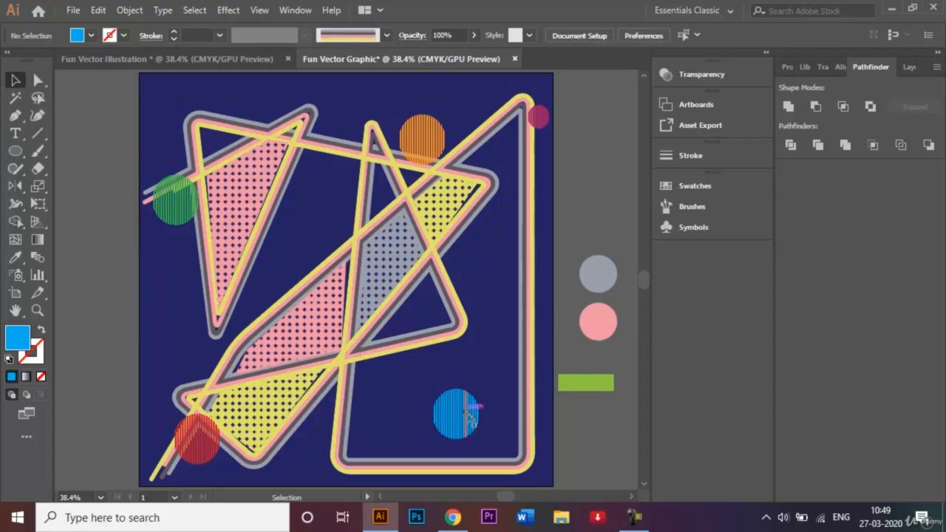
- Move the blue striped circle into the empty triangular gap right of the grey dot pattern and send it to the back
{"action": "left_click_drag", "start_coordinate": [467, 416], "coordinate": [419, 325]}
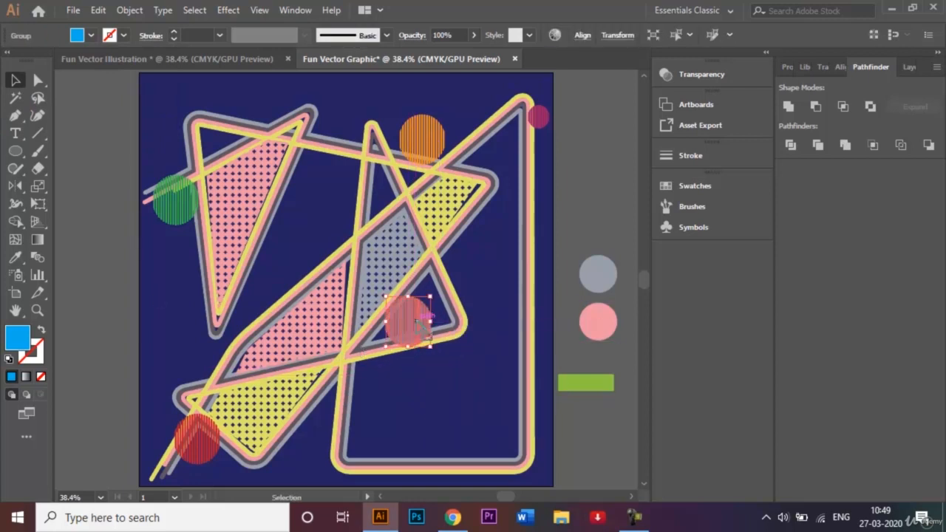
{"action": "right_click", "coordinate": [420, 325]}
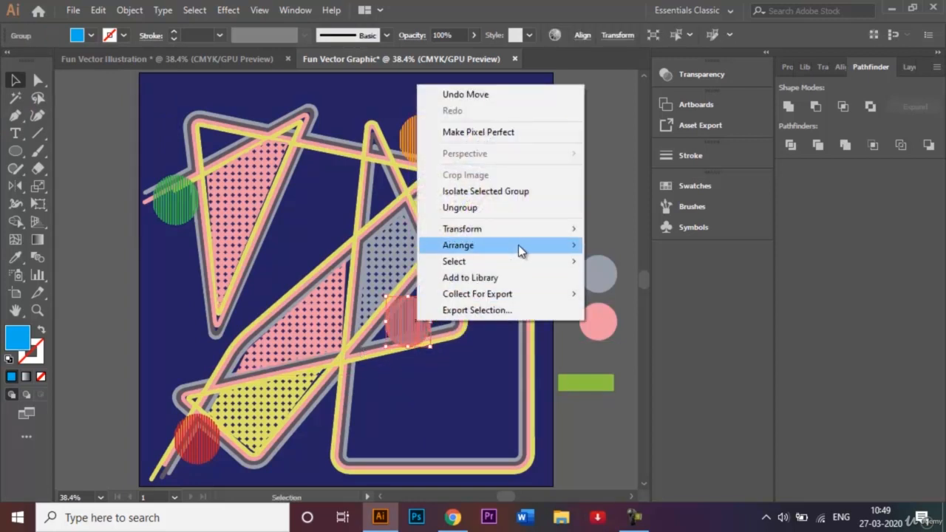
{"action": "mouse_move", "coordinate": [518, 244]}
{"action": "left_click", "coordinate": [637, 293]}
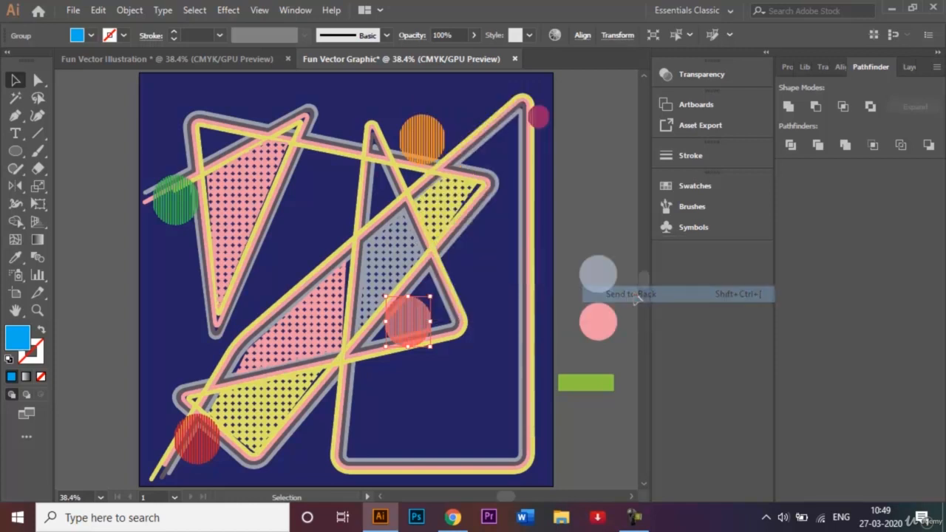
{"action": "left_click", "coordinate": [619, 225]}
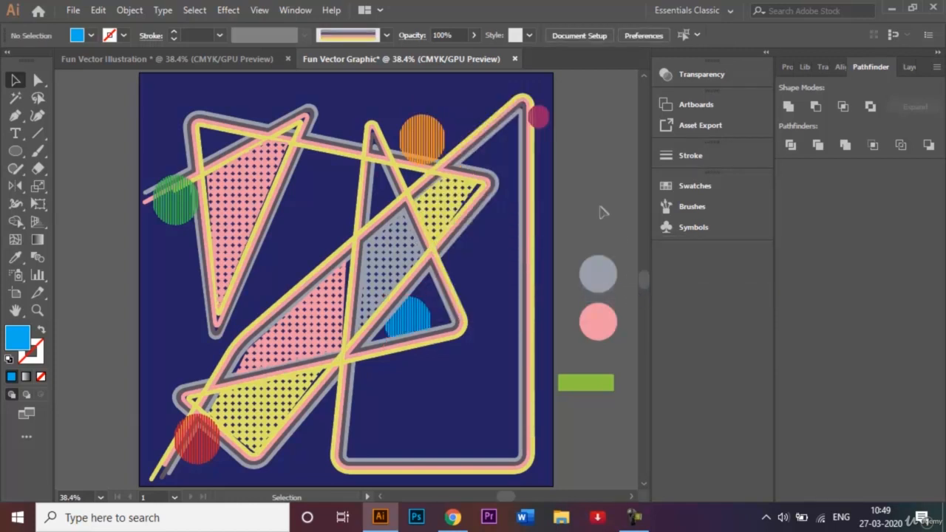
- Send the small magenta circle behind the striped zigzag and deselect it
{"action": "left_click", "coordinate": [545, 116]}
{"action": "right_click", "coordinate": [544, 116]}
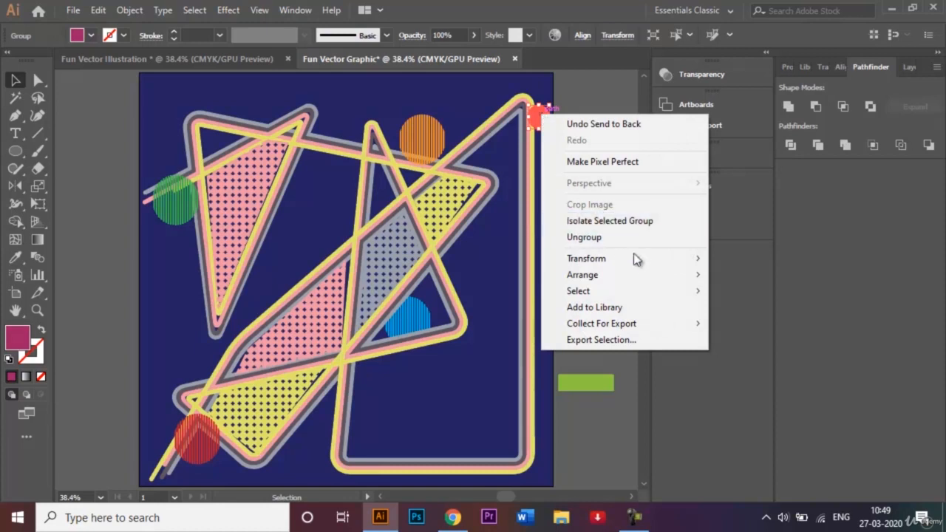
{"action": "mouse_move", "coordinate": [644, 266]}
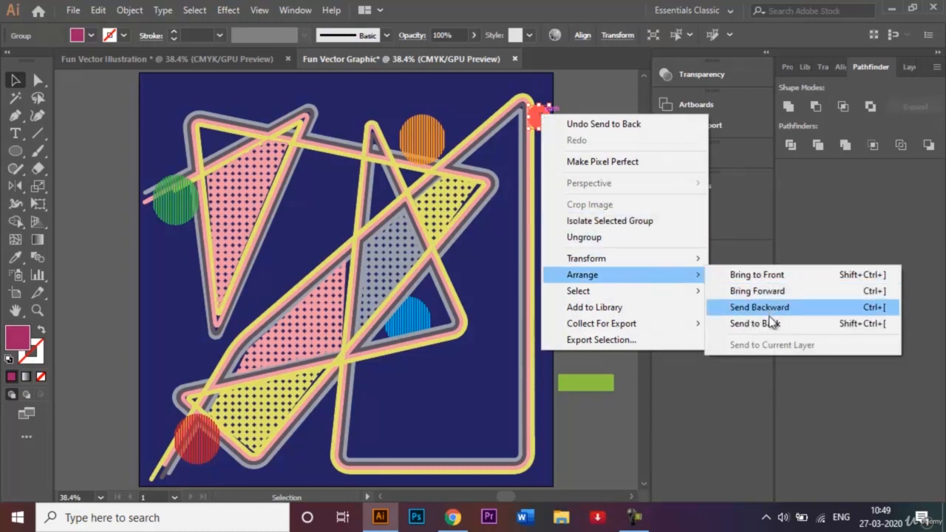
{"action": "left_click", "coordinate": [772, 324]}
{"action": "left_click", "coordinate": [606, 126]}
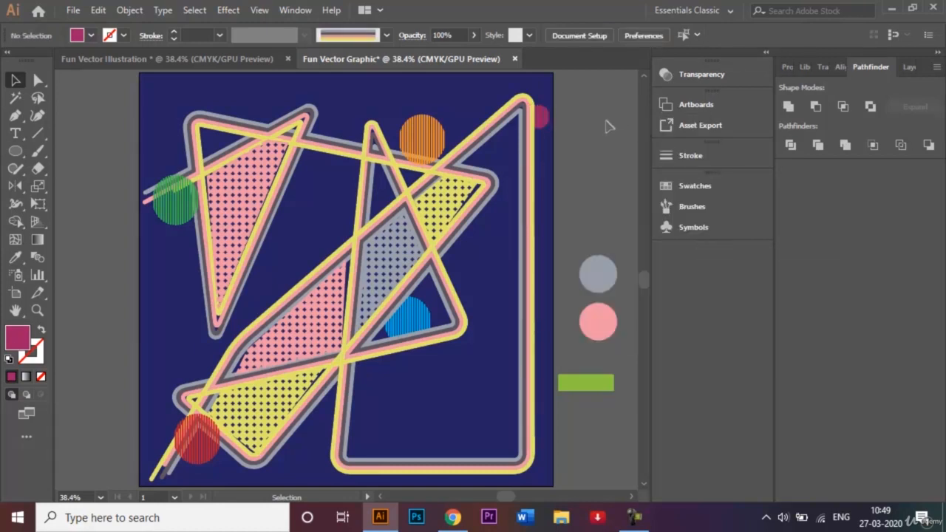
- Send the green, red and orange striped circles together to the back and deselect them
{"action": "left_click", "coordinate": [181, 193]}
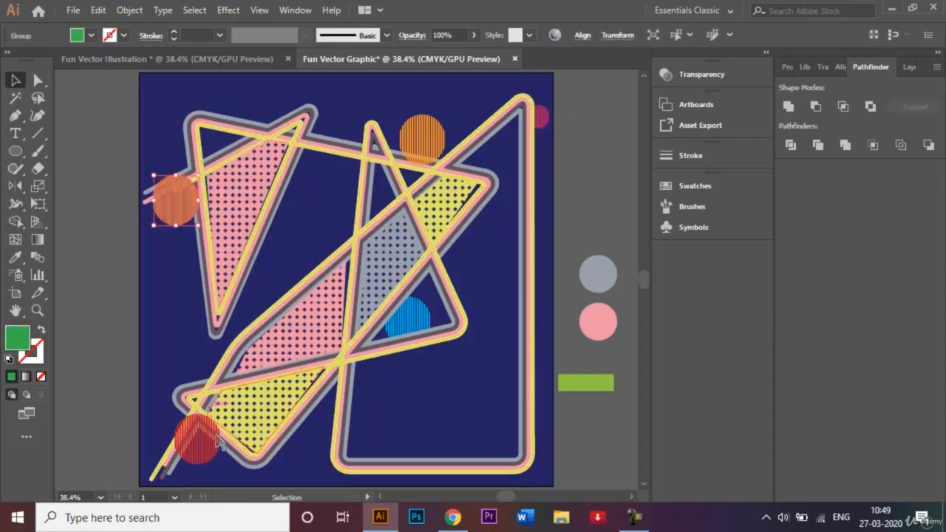
{"action": "left_click", "coordinate": [205, 457], "text": "shift"}
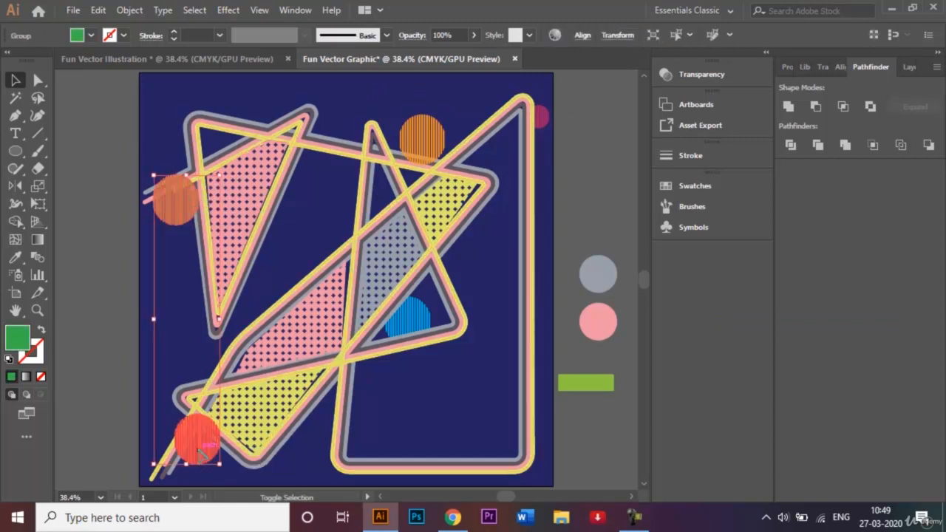
{"action": "left_click", "coordinate": [439, 136], "text": "shift"}
{"action": "right_click", "coordinate": [441, 137]}
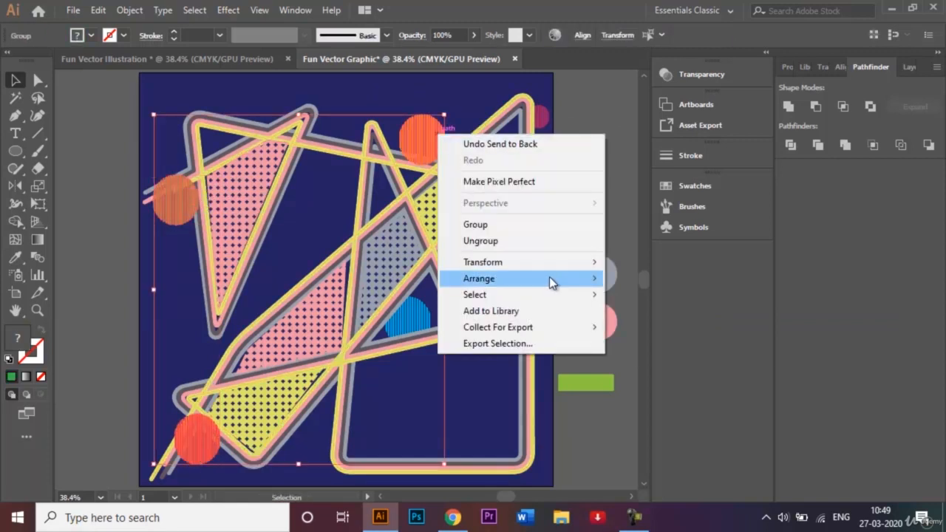
{"action": "mouse_move", "coordinate": [549, 278]}
{"action": "left_click", "coordinate": [652, 326]}
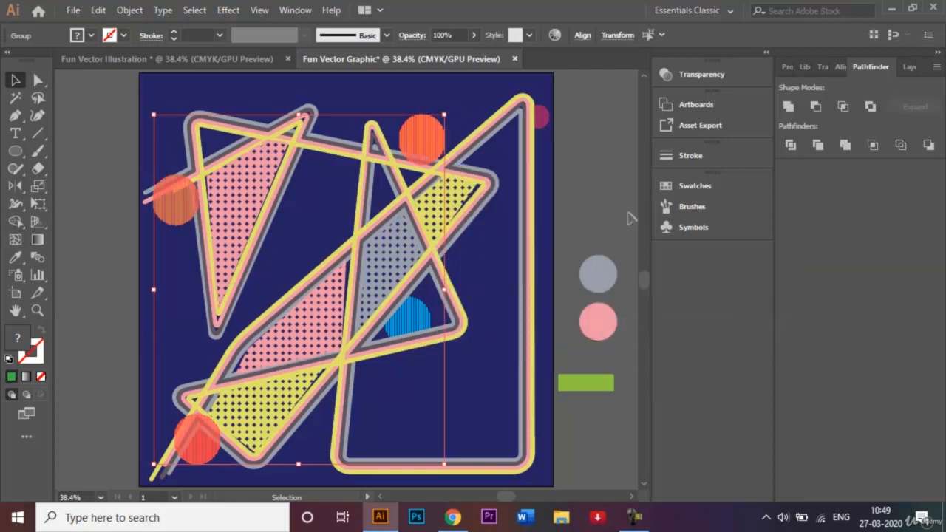
{"action": "right_click", "coordinate": [581, 182]}
{"action": "left_click", "coordinate": [566, 169]}
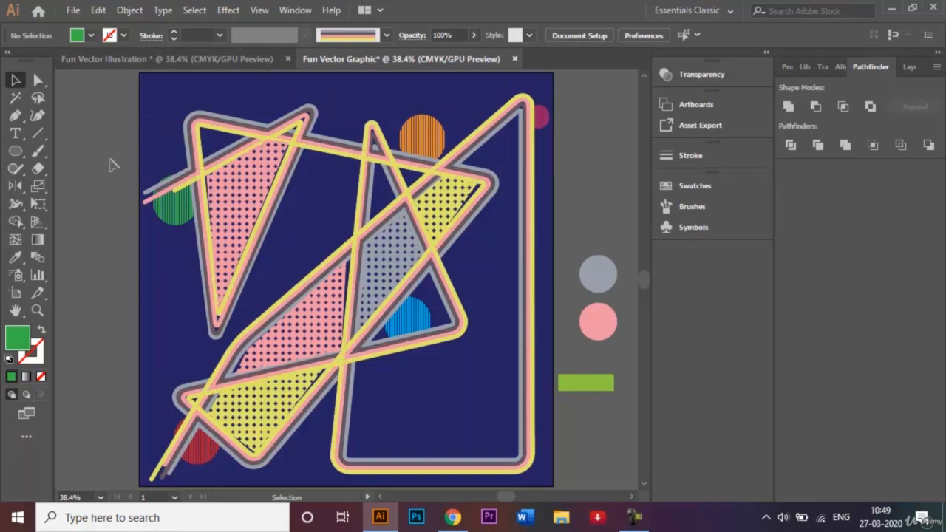
- Save the artwork as Fun Vector Graphic.ai in the Illustrator CC version with the PDF-compatible option
{"action": "left_click", "coordinate": [74, 12]}
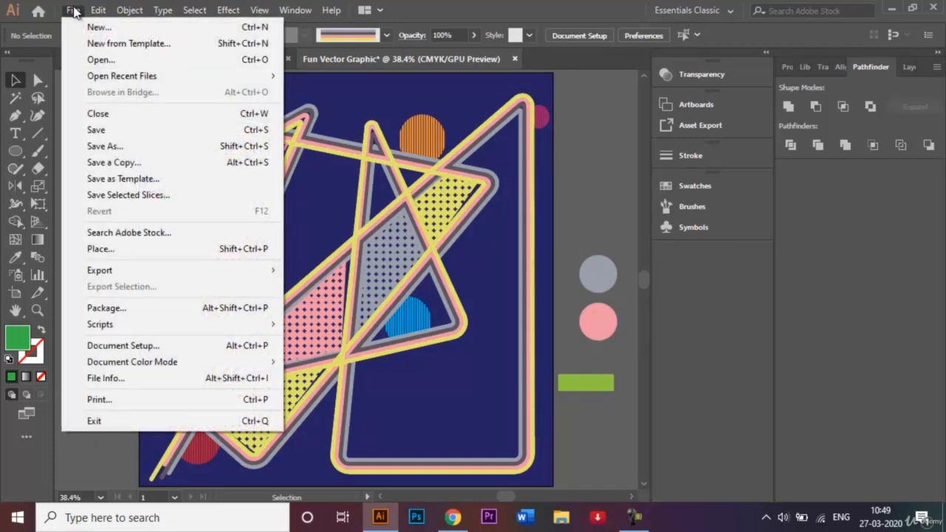
{"action": "left_click", "coordinate": [132, 147]}
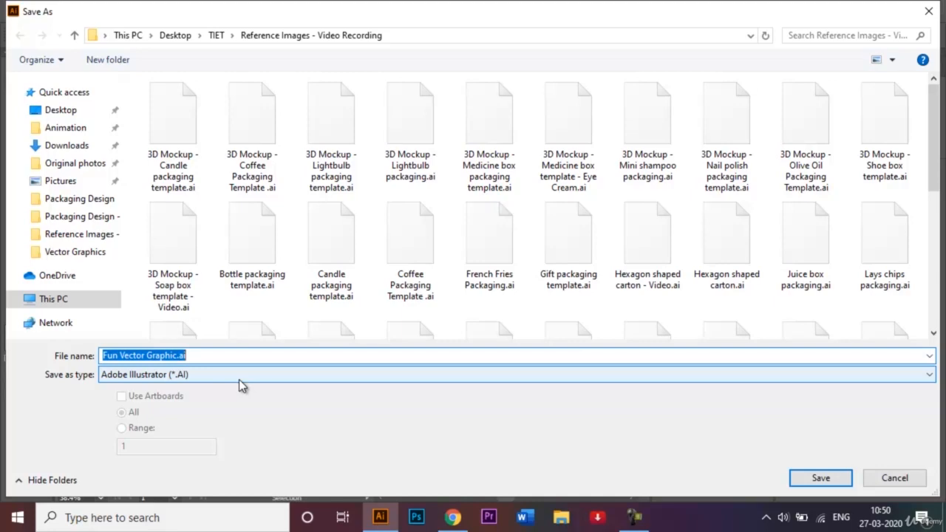
{"action": "left_click", "coordinate": [830, 483]}
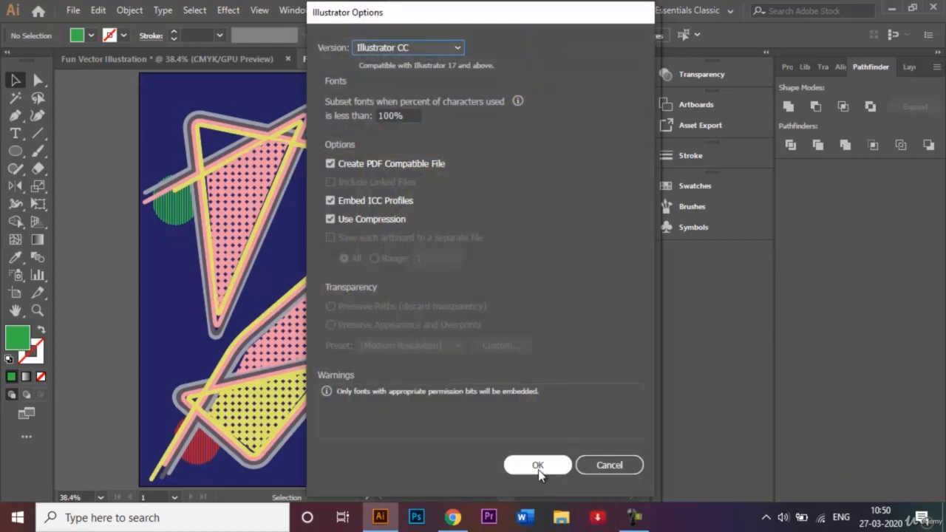
{"action": "left_click", "coordinate": [537, 465]}
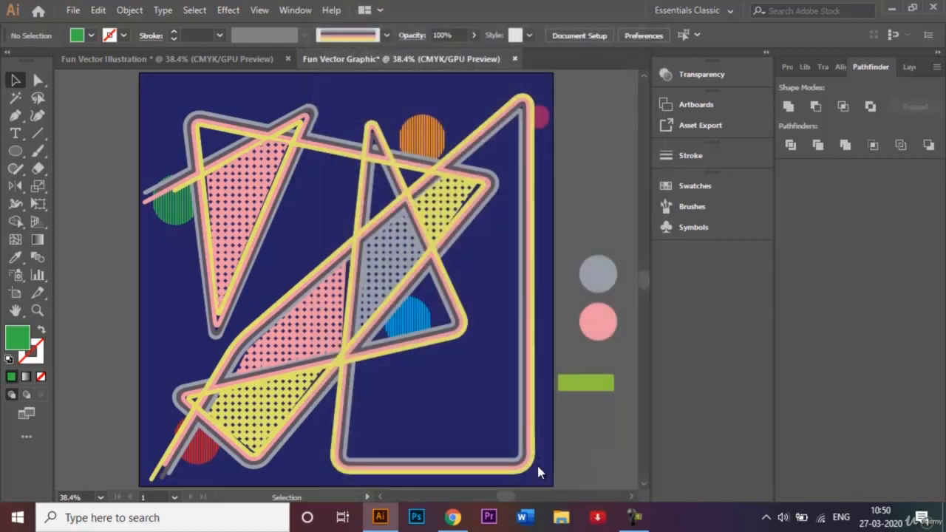